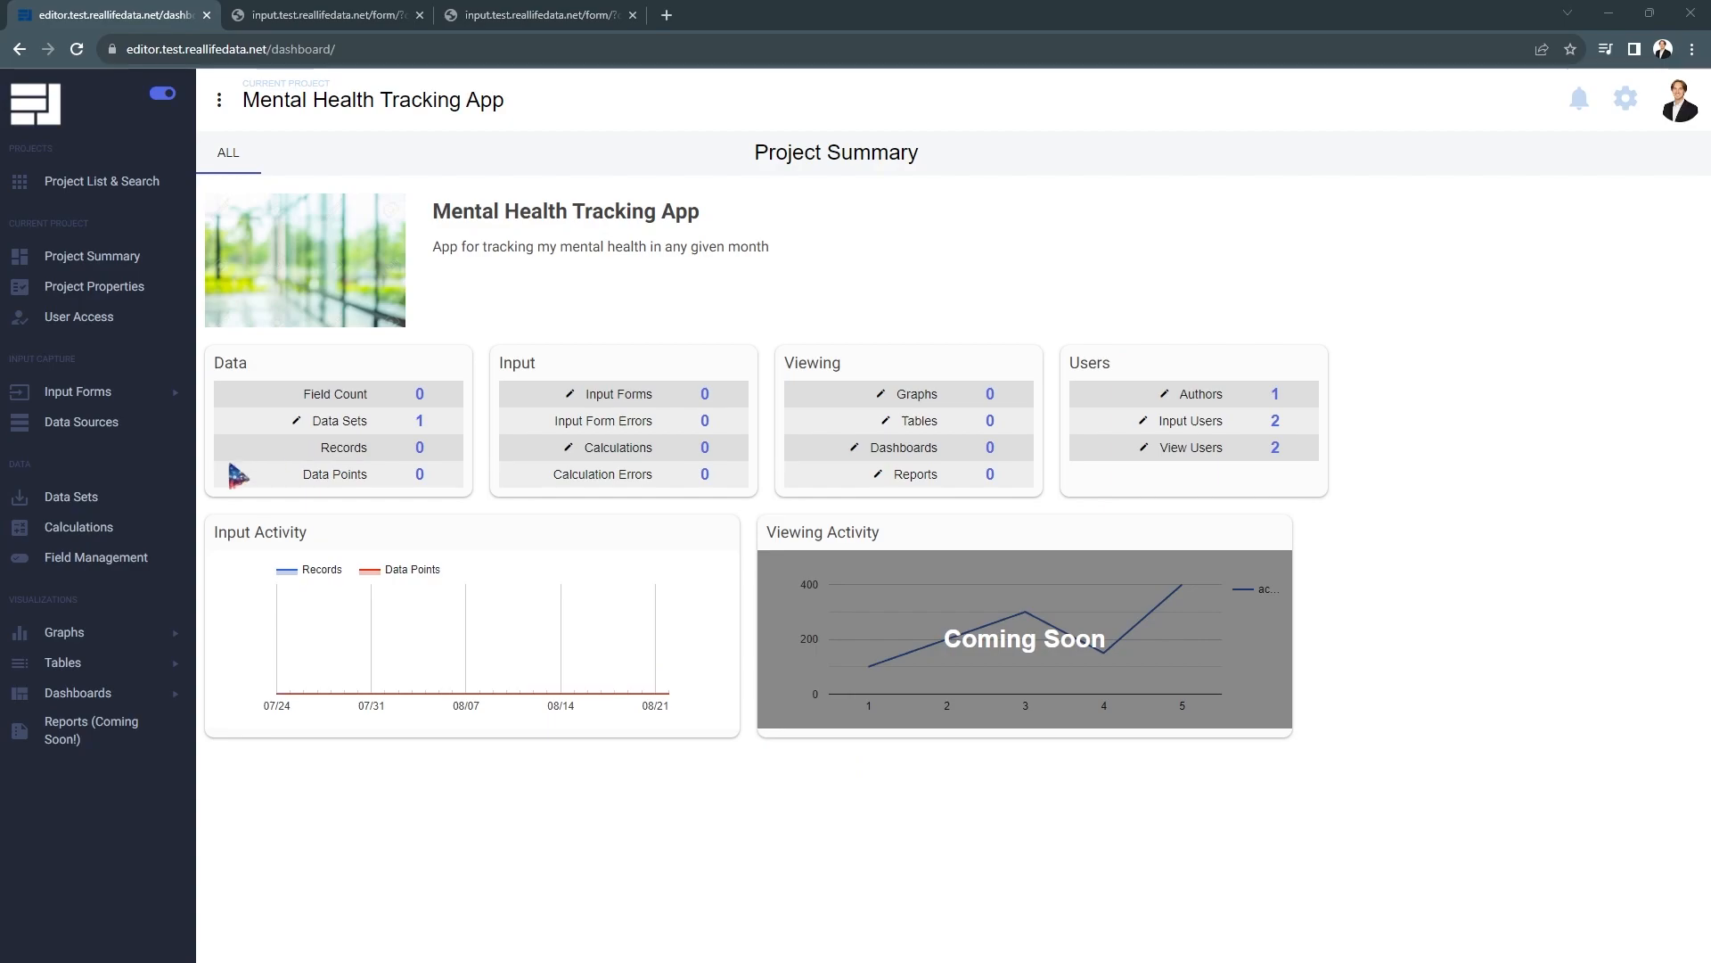
# Add a new input form to the Mental Health Tracking App project and open it for editing.
pyautogui.click(111, 396)
pyautogui.click(88, 428)
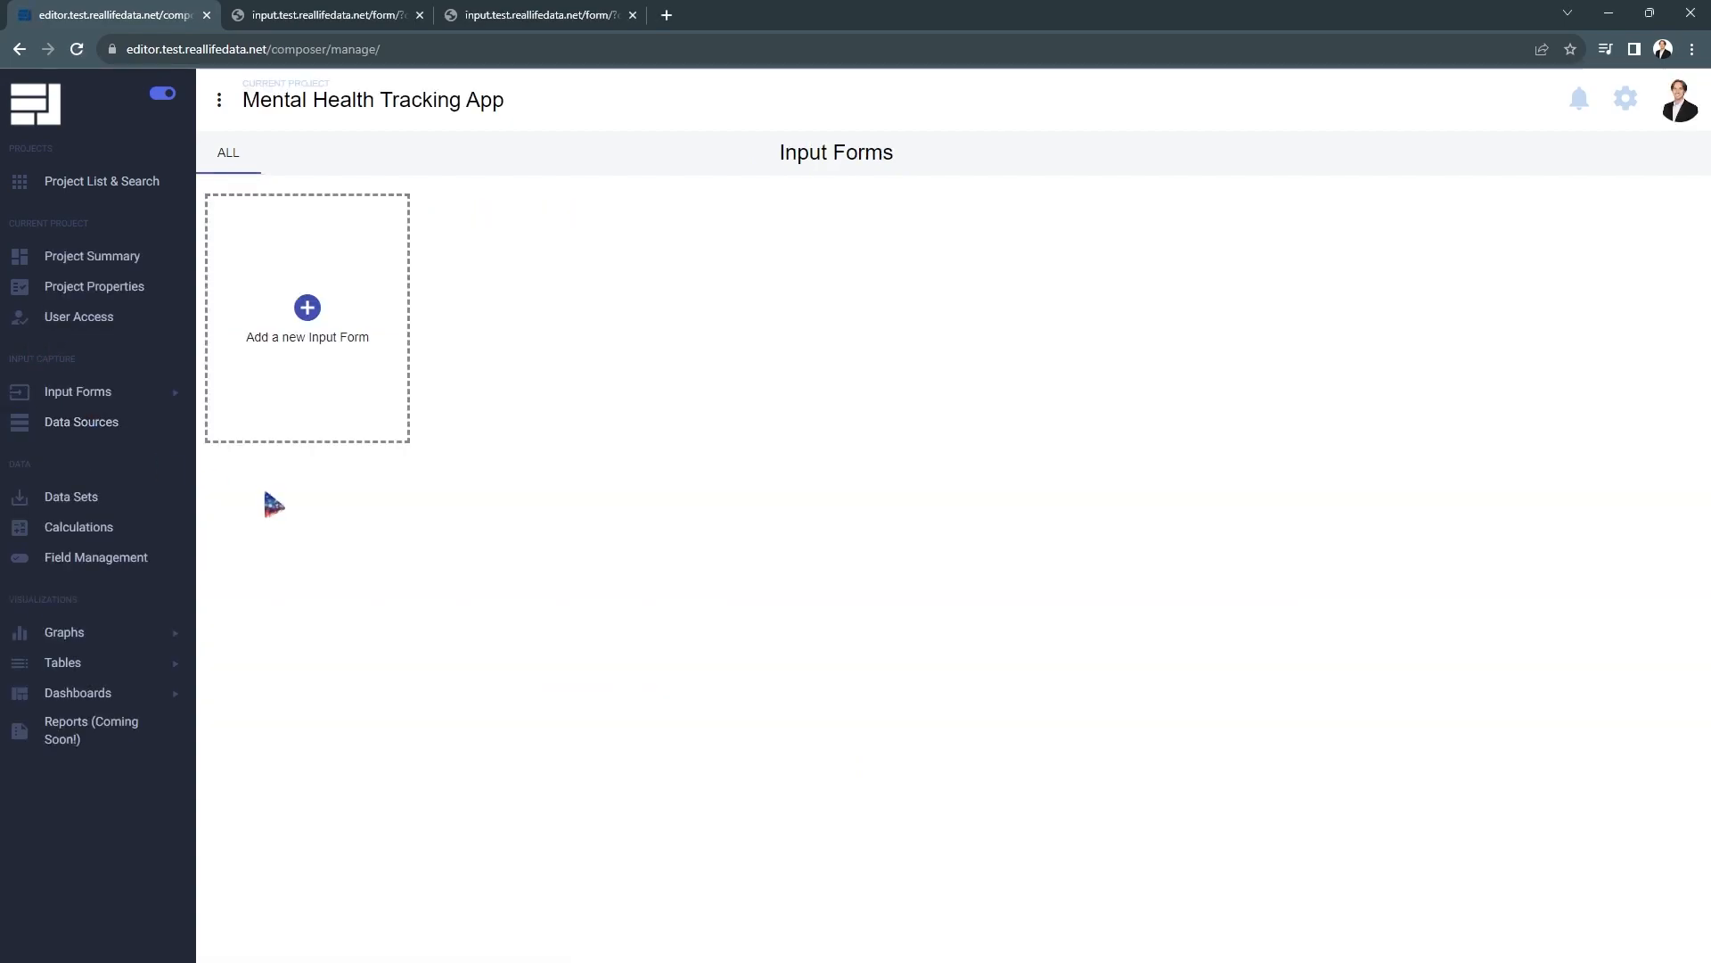
pyautogui.click(352, 379)
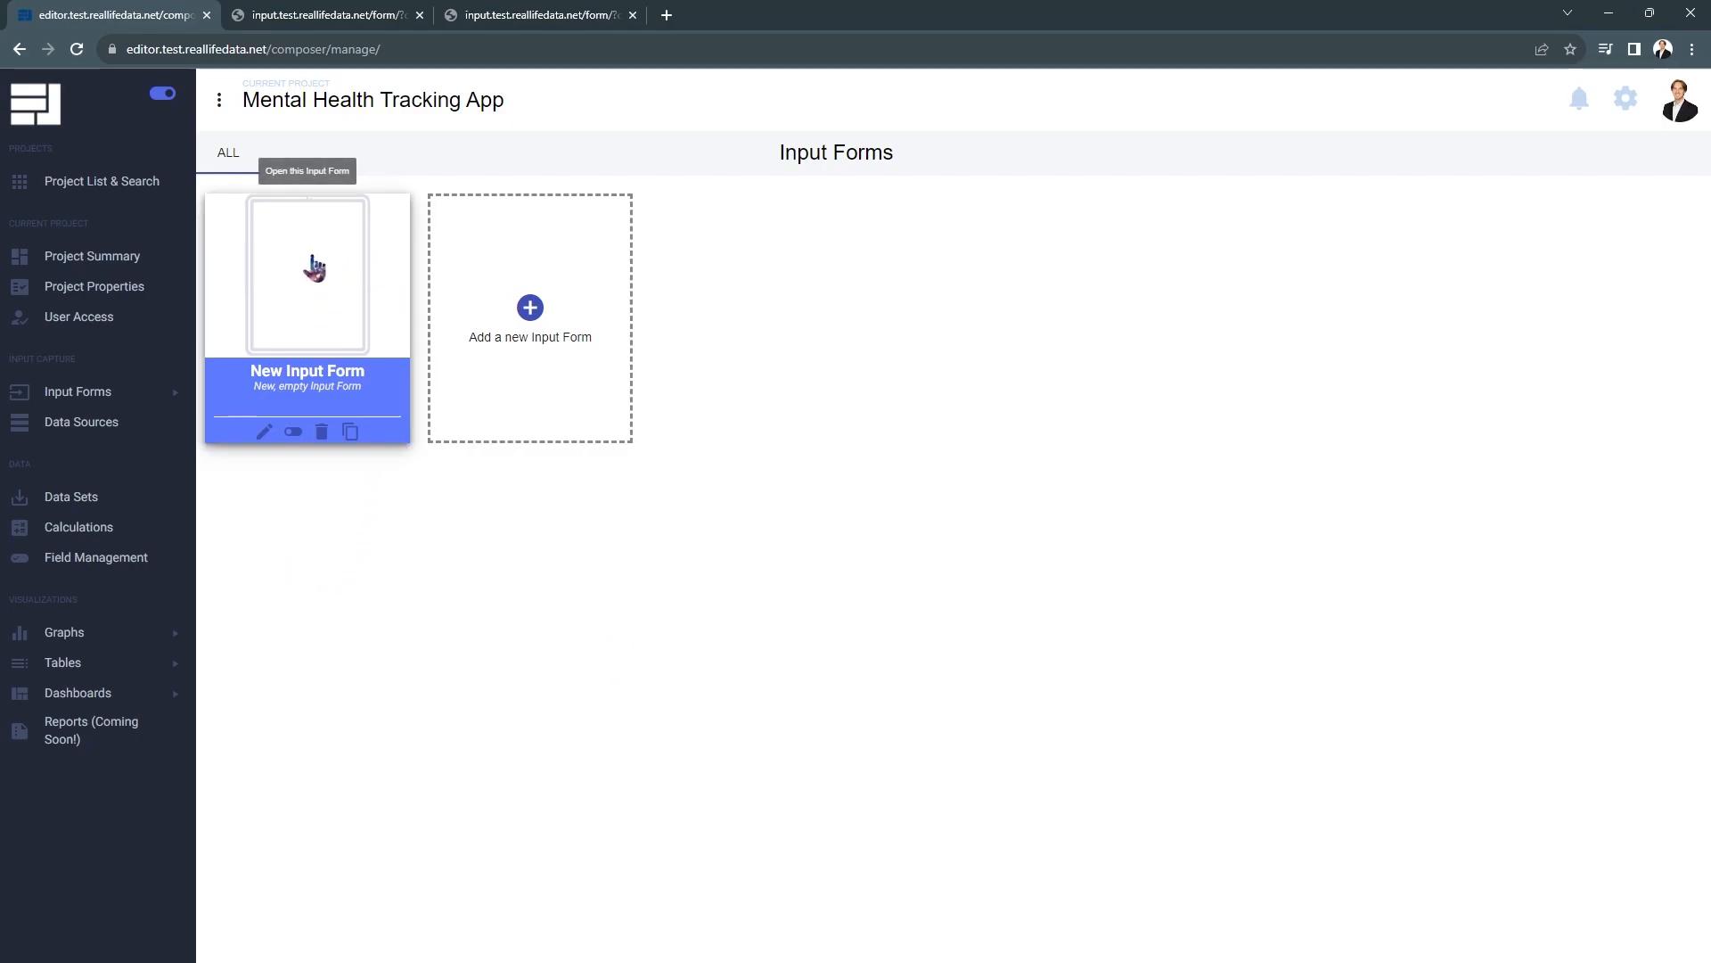
pyautogui.click(288, 314)
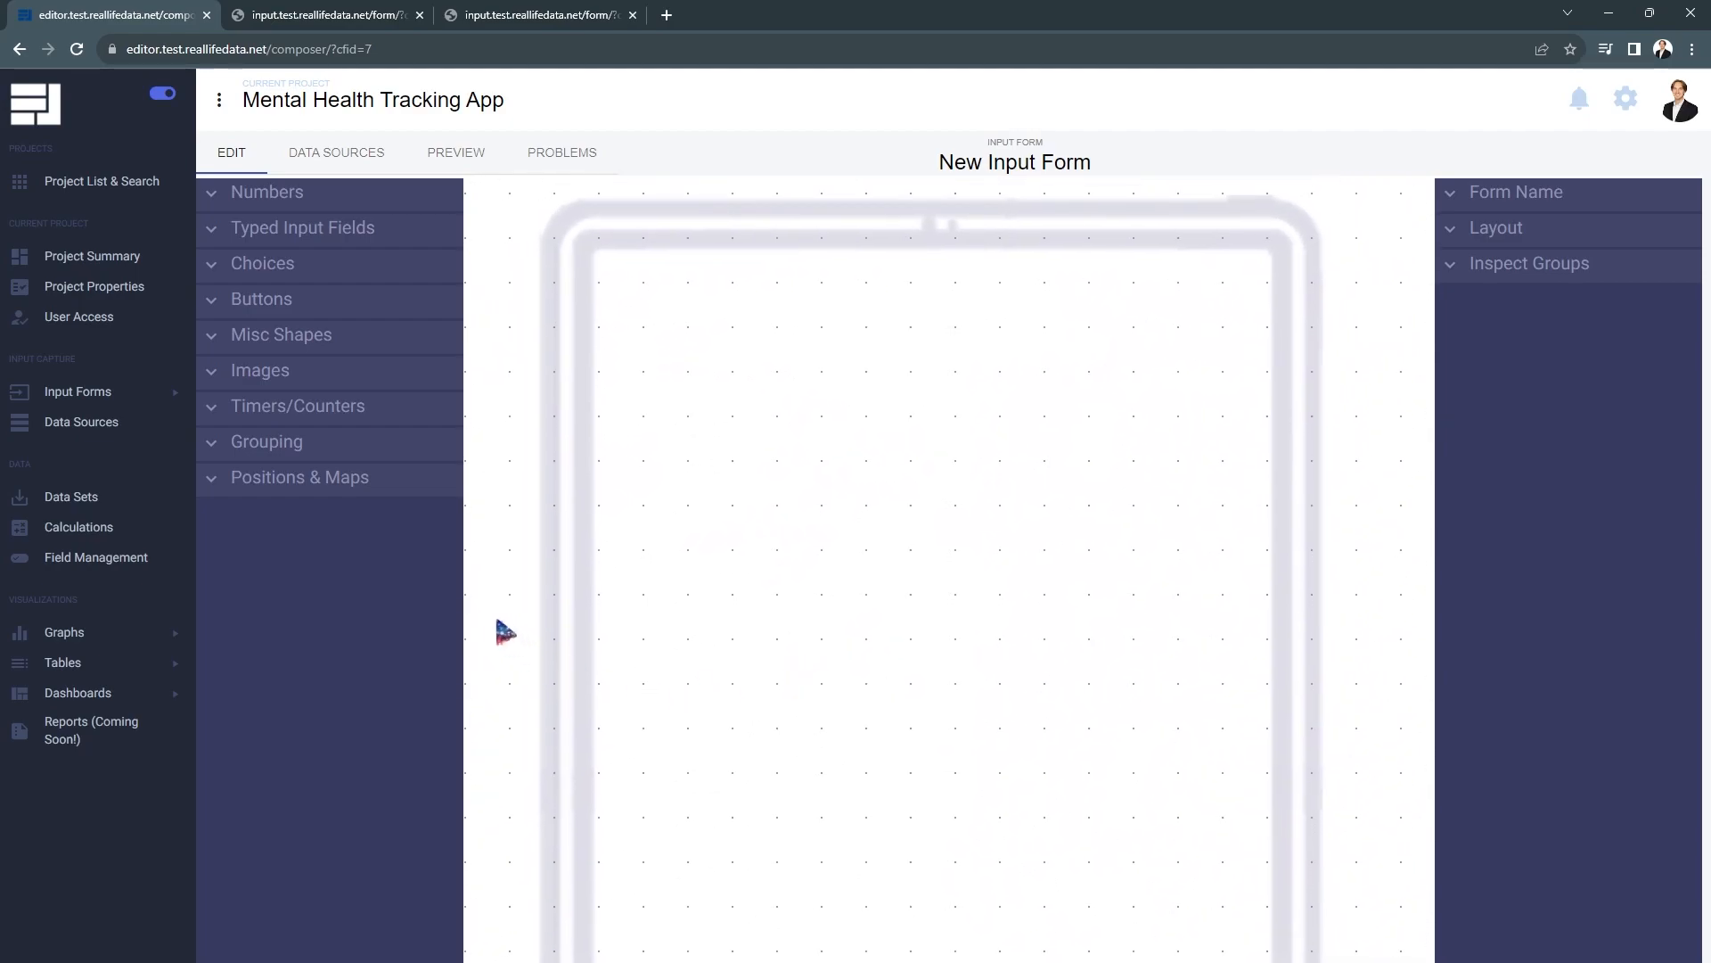
# Expand the Numbers, Typed Input Fields, Choices and Misc Shapes groups of form elements.
pyautogui.click(294, 265)
pyautogui.click(326, 233)
pyautogui.click(335, 197)
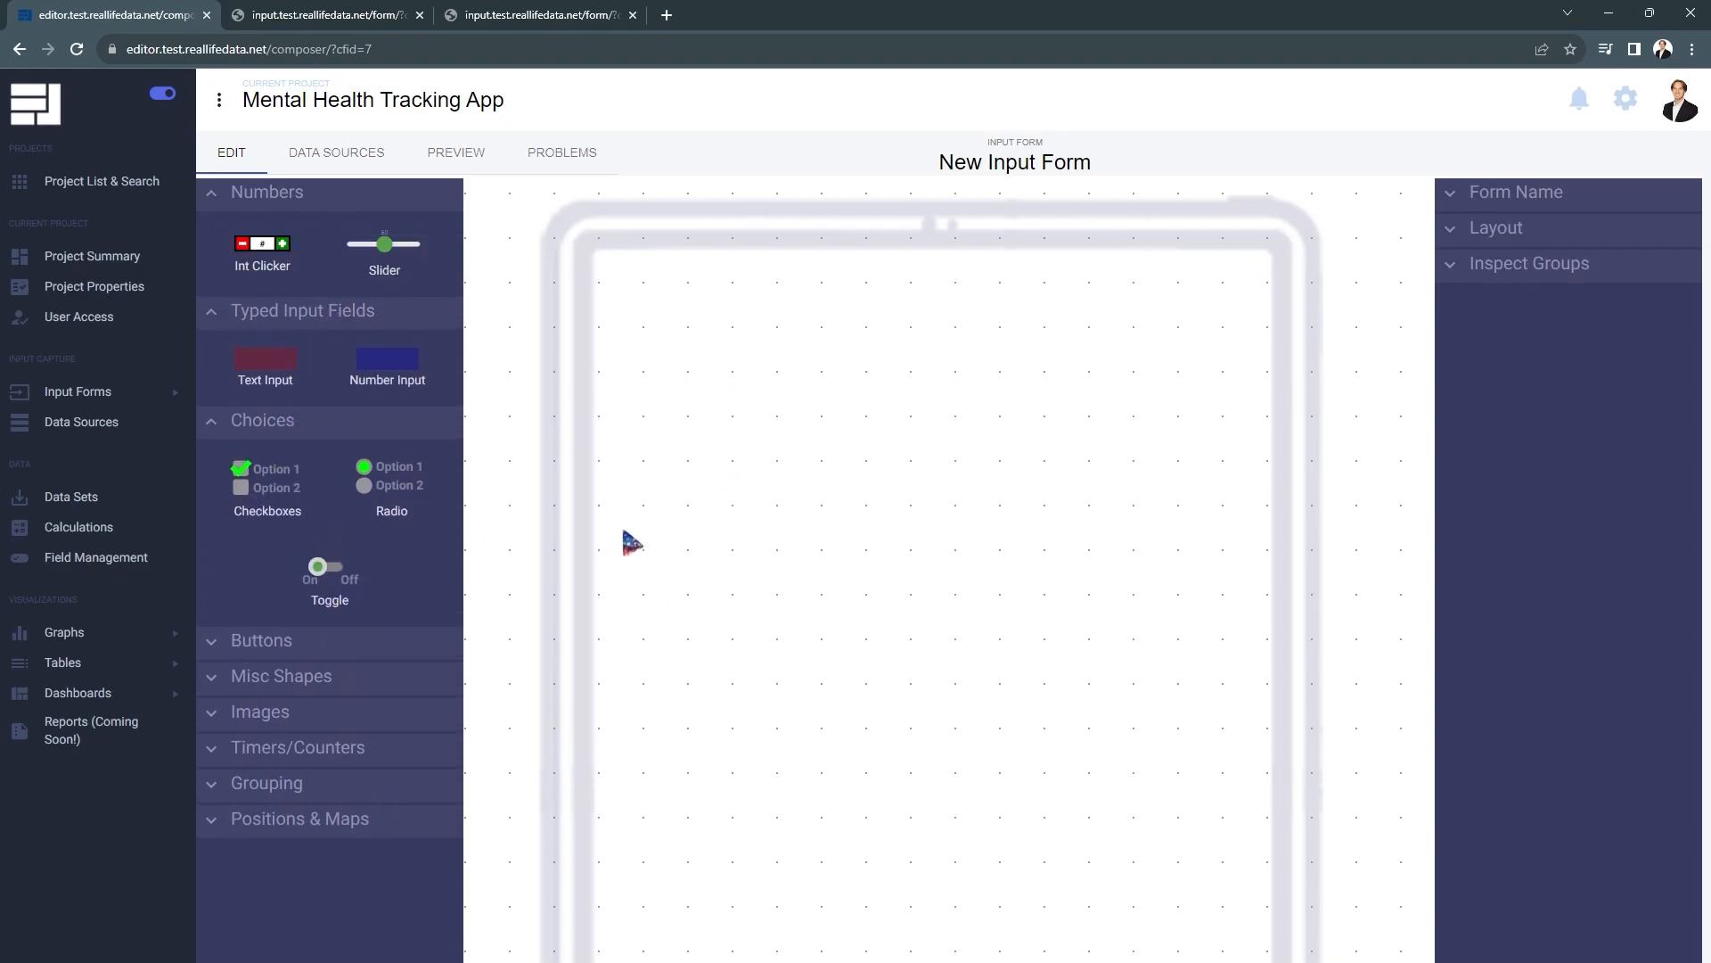
pyautogui.click(342, 682)
# Place a trial text label on the form canvas and remove it again.
pyautogui.moveTo(418, 736); pyautogui.dragTo(1051, 428)
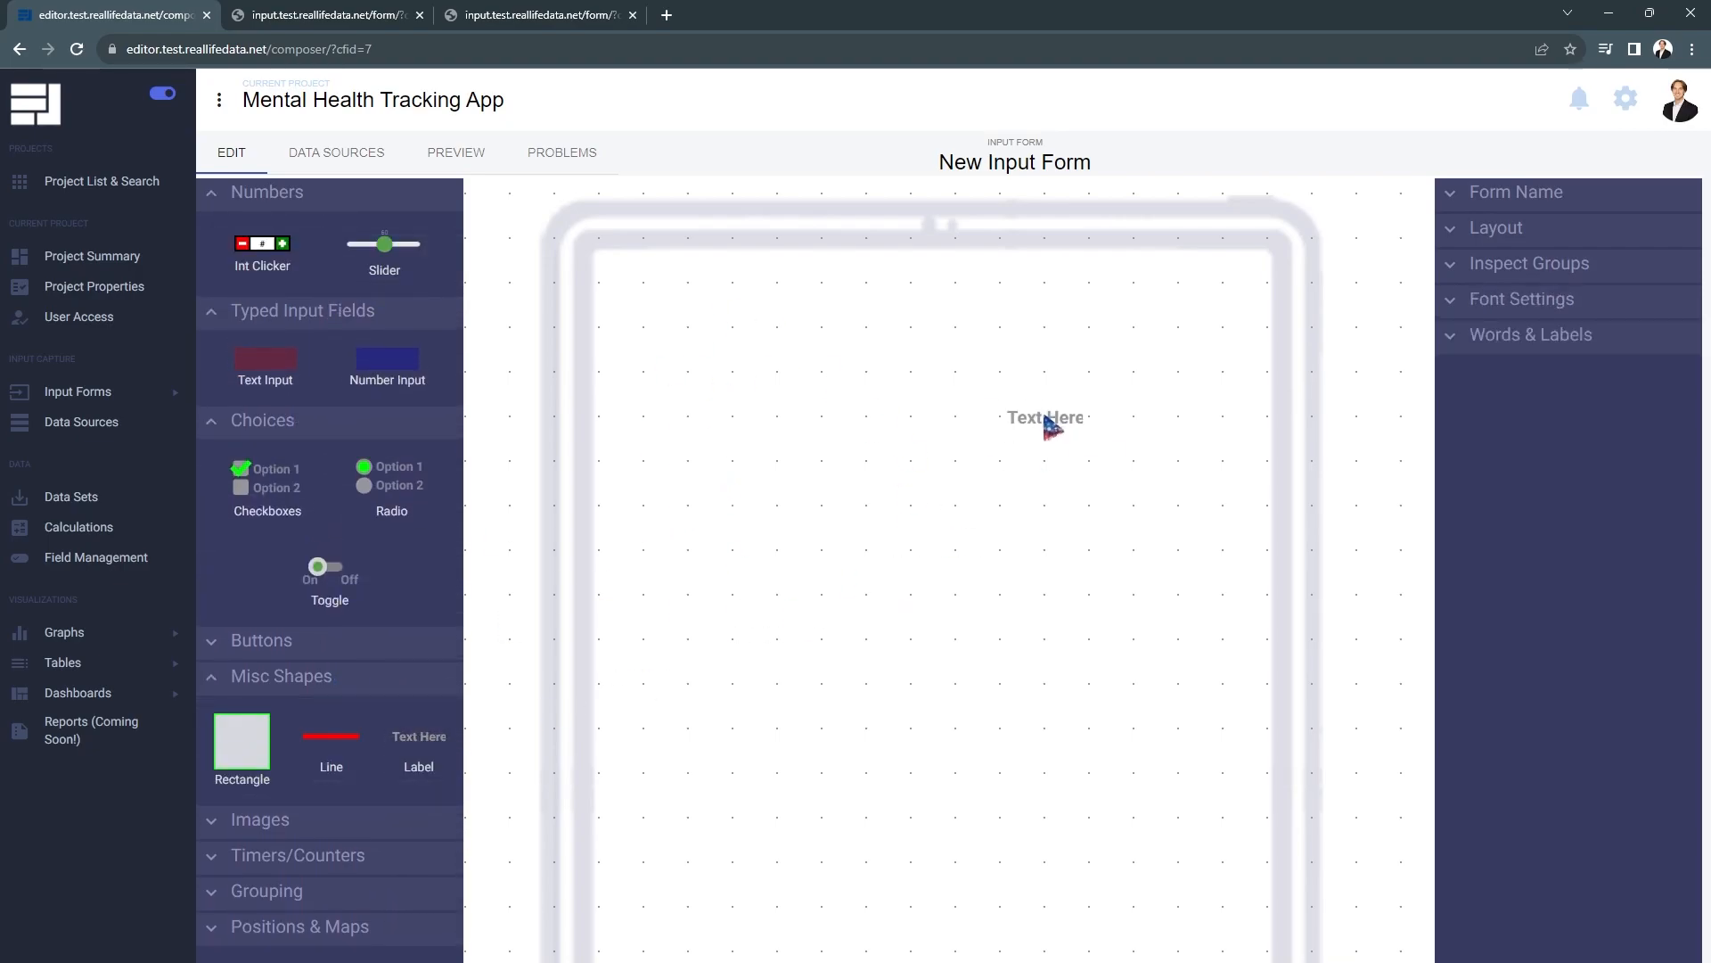
pyautogui.click(985, 396)
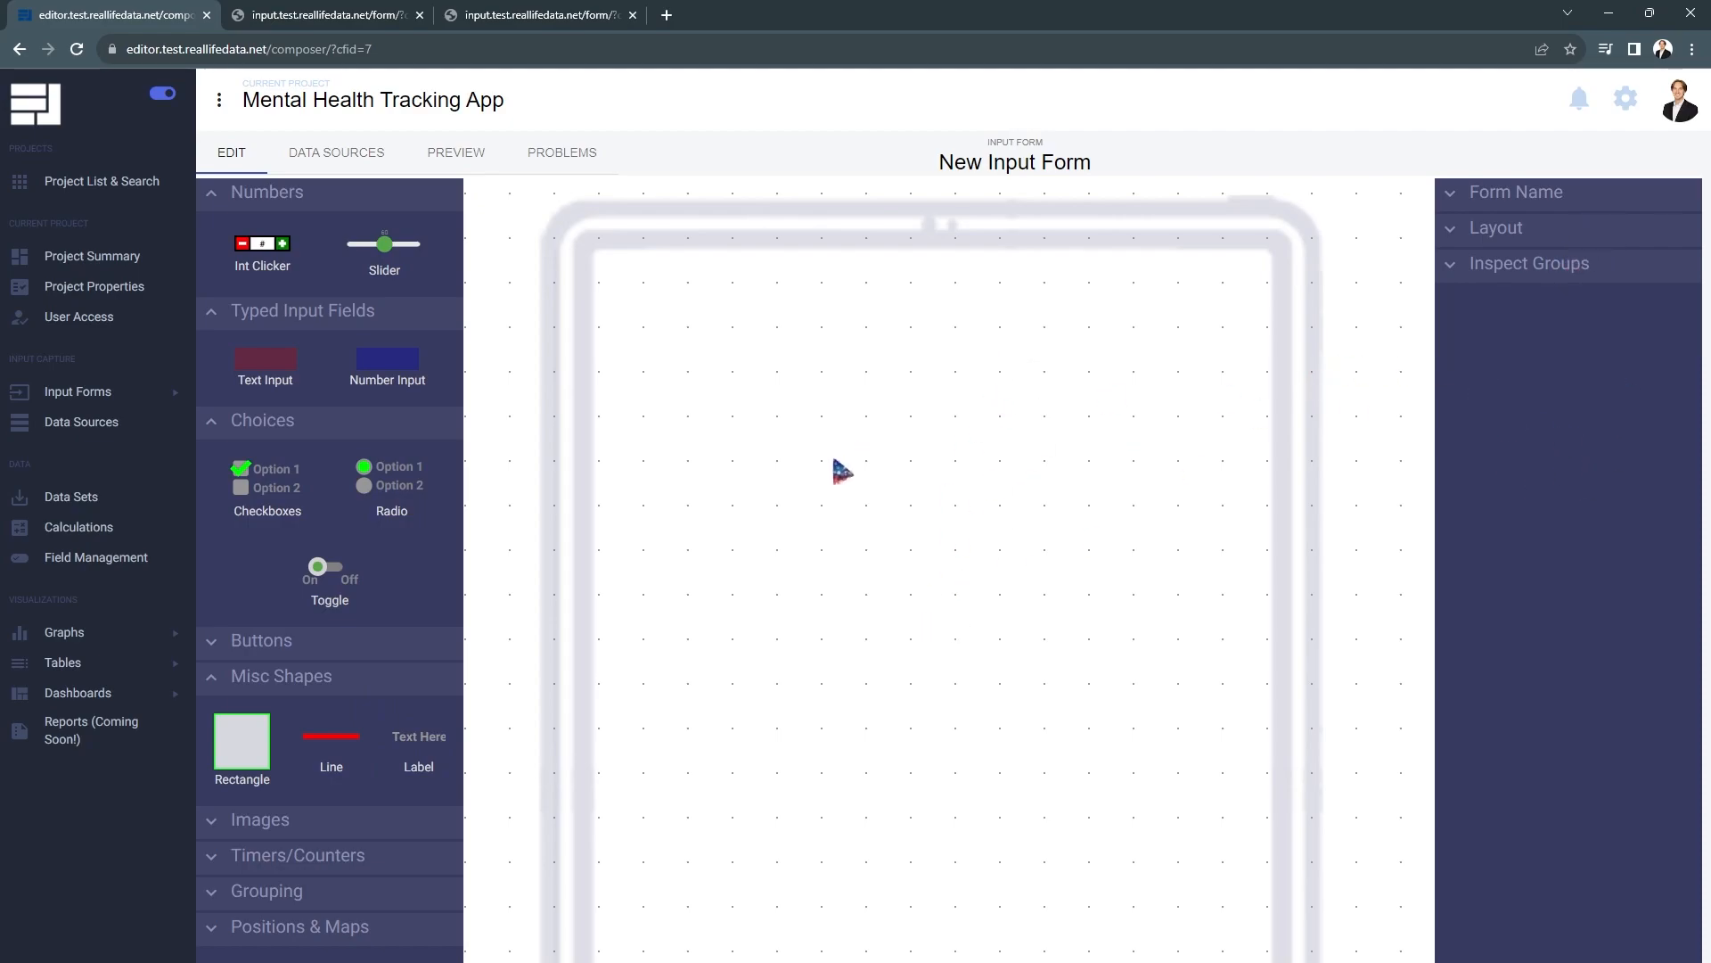
# Rename the input form to "Mental Health Tracker App Input".
pyautogui.click(1505, 205)
pyautogui.click(1640, 232)
pyautogui.press('BackSpace')
pyautogui.press('BackSpace')
pyautogui.press('BackSpace')
pyautogui.press('BackSpace')
pyautogui.press('BackSpace')
pyautogui.press('BackSpace')
pyautogui.press('BackSpace')
pyautogui.press('BackSpace')
pyautogui.press('BackSpace')
pyautogui.press('BackSpace')
pyautogui.press('BackSpace')
pyautogui.press('BackSpace')
pyautogui.press('BackSpace')
pyautogui.press('BackSpace')
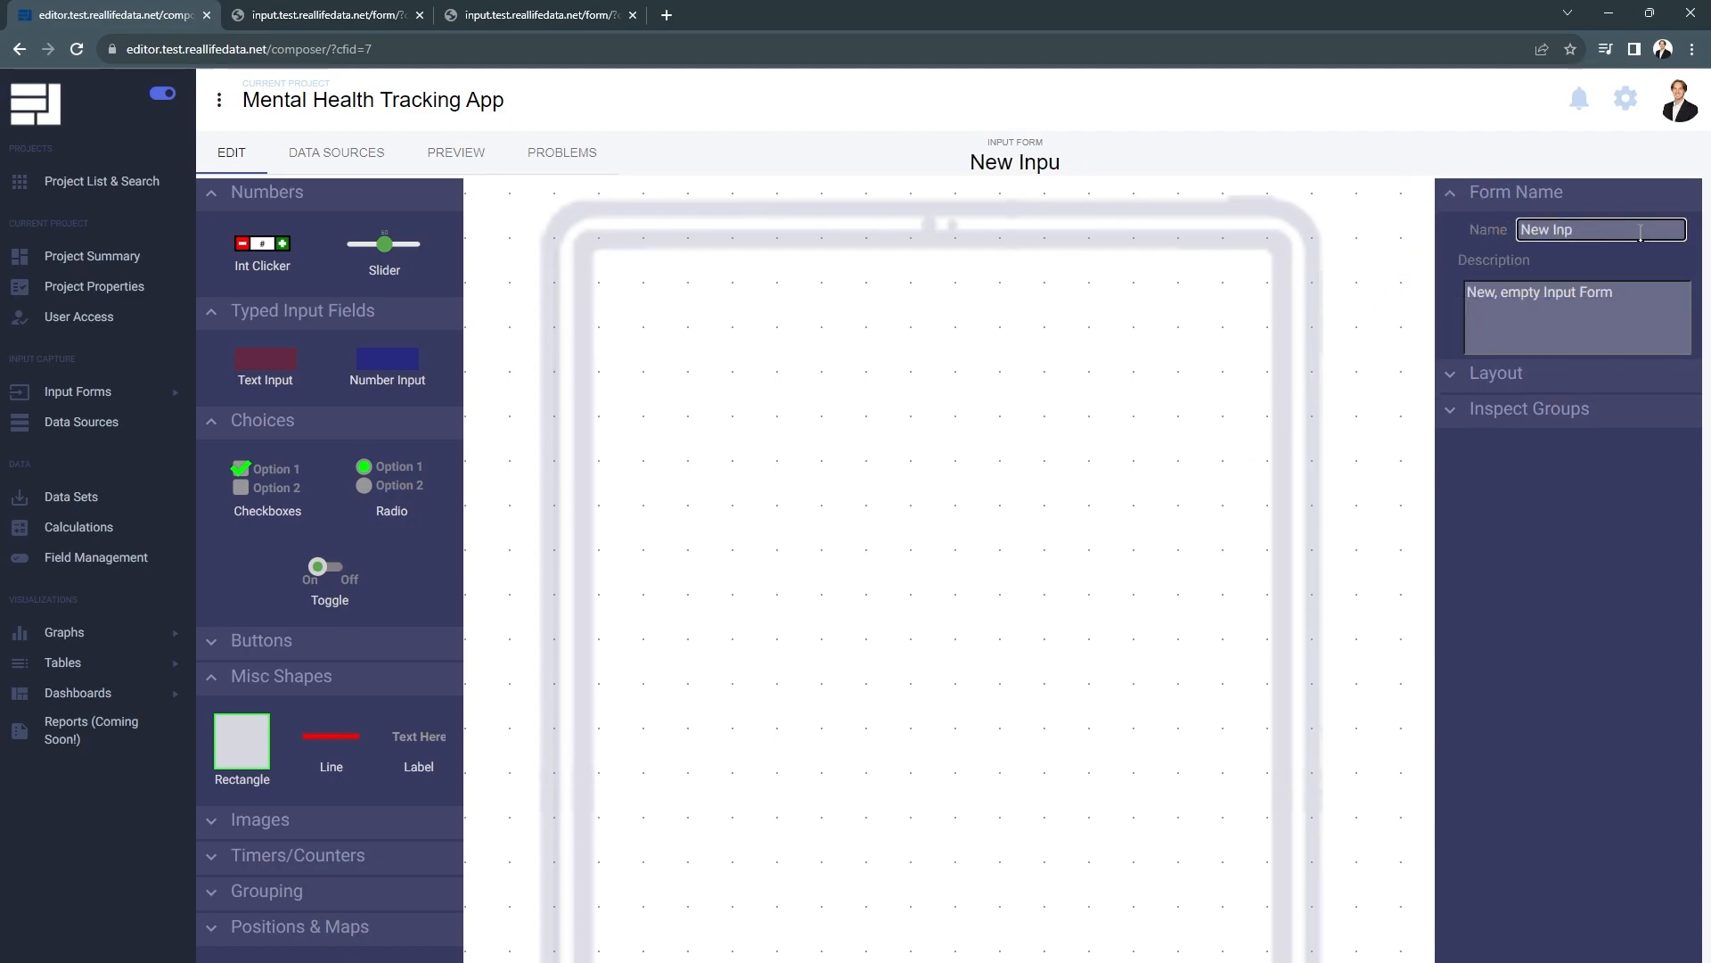
pyautogui.write('Men')
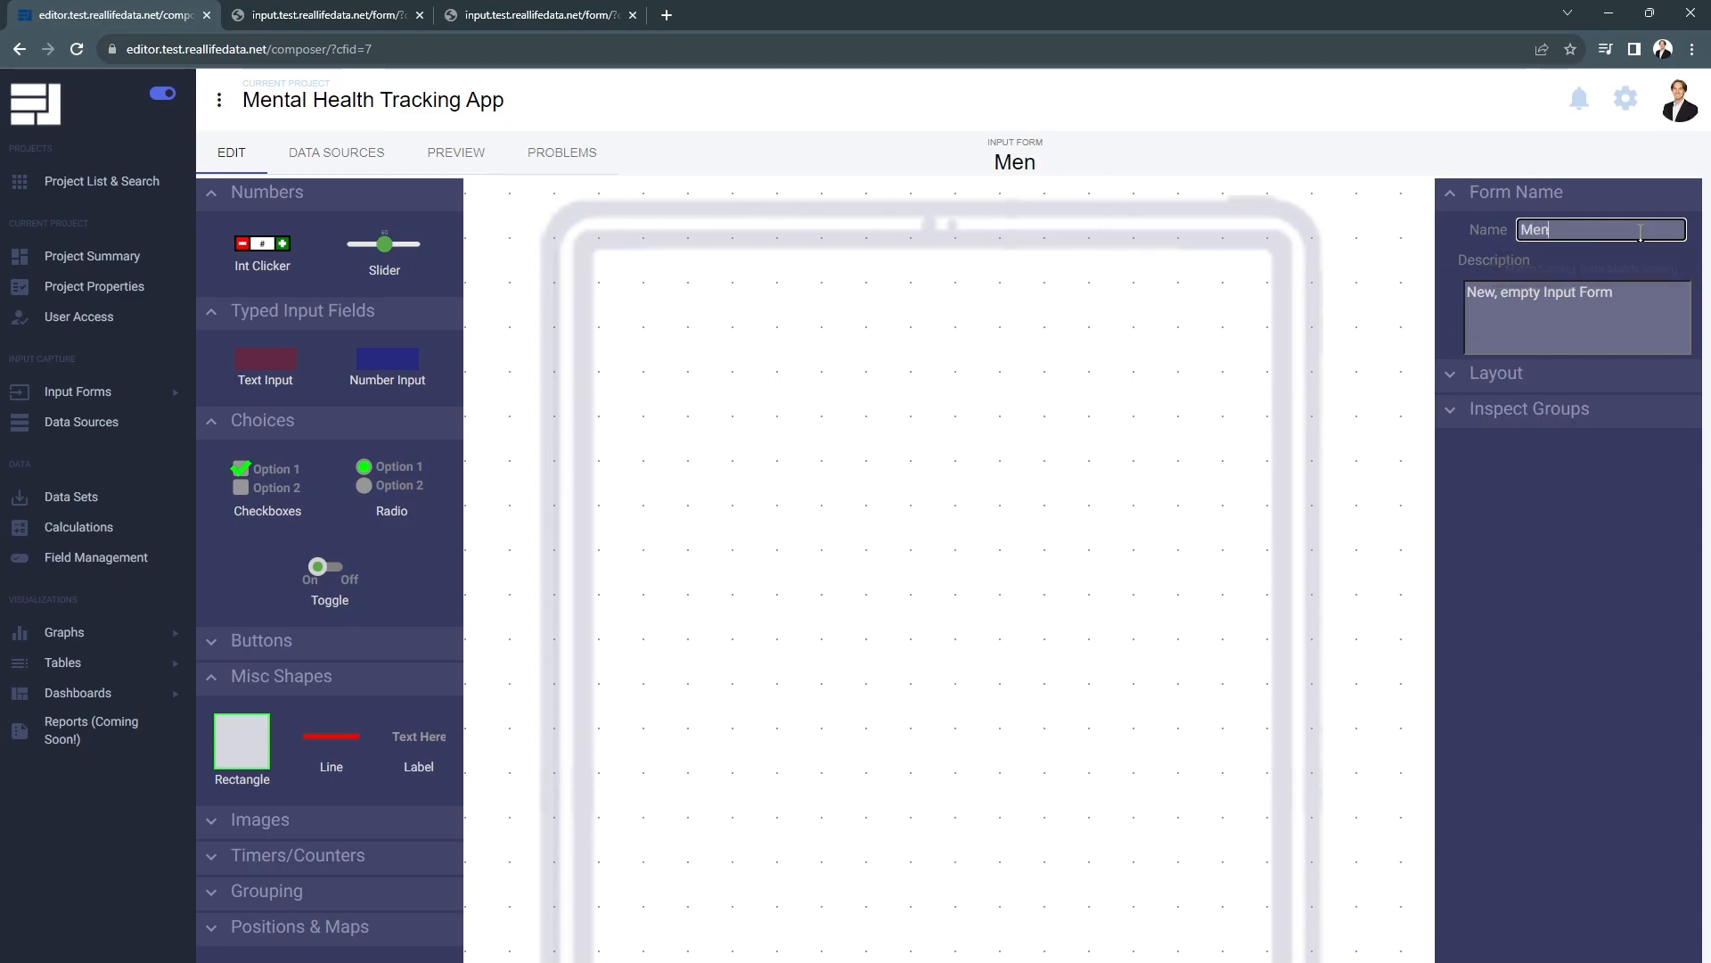
pyautogui.write('tal Health Trac')
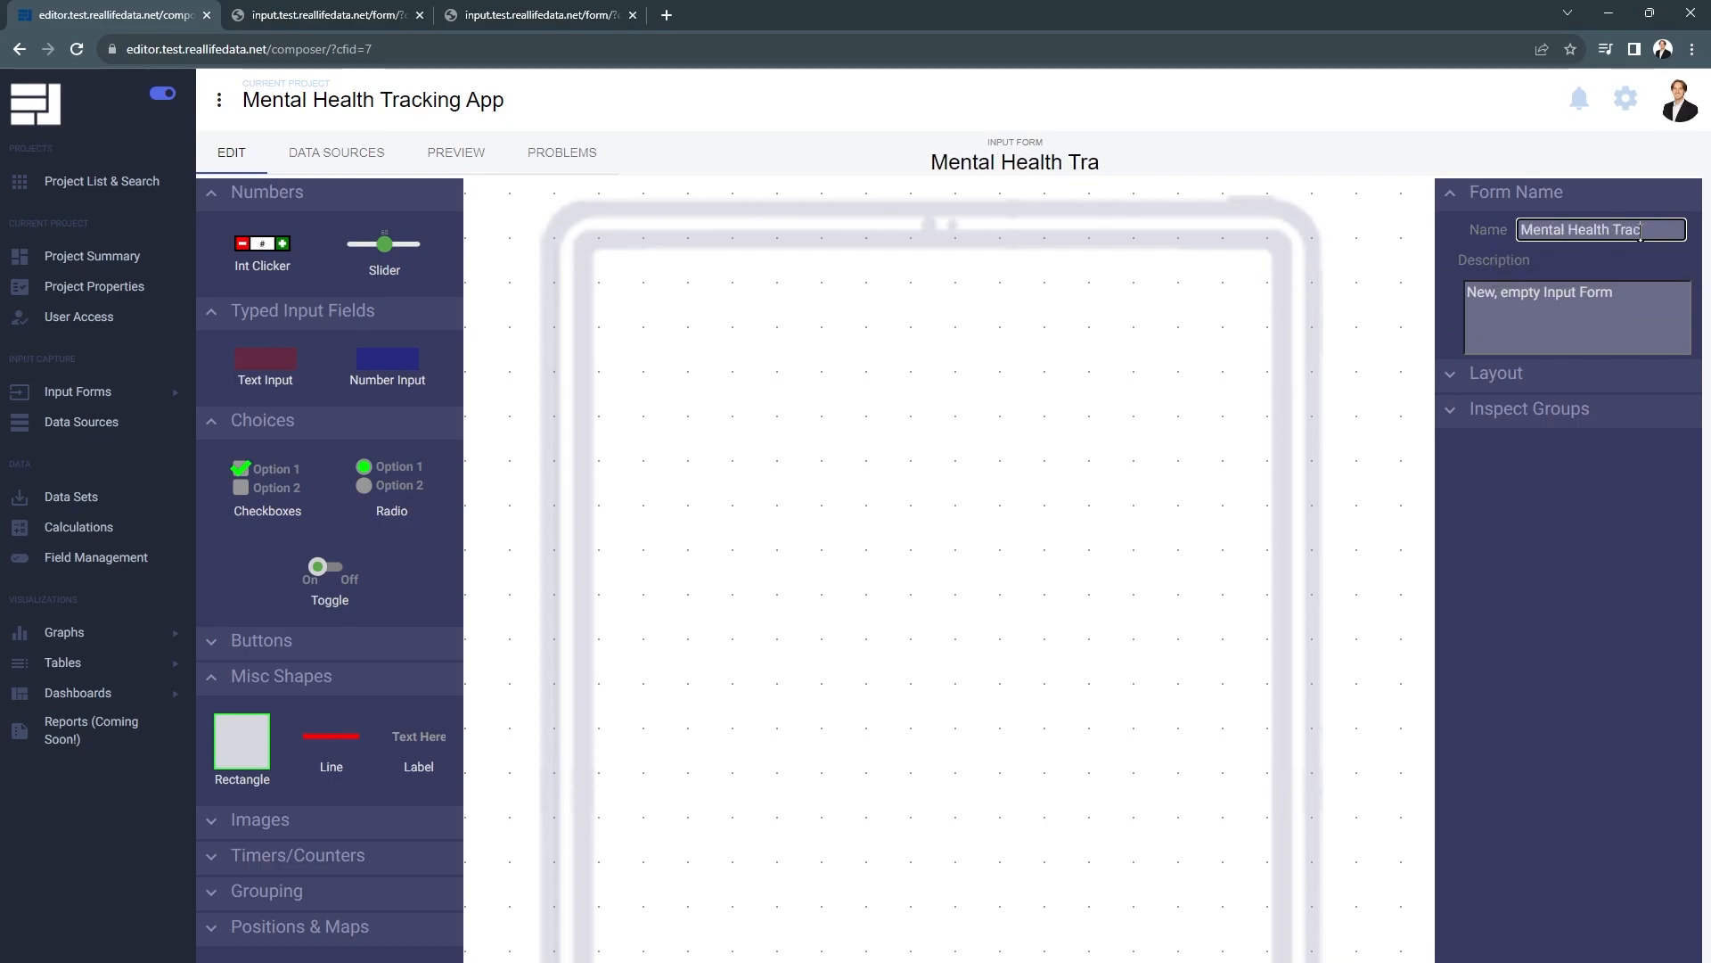
pyautogui.write('ker App Input')
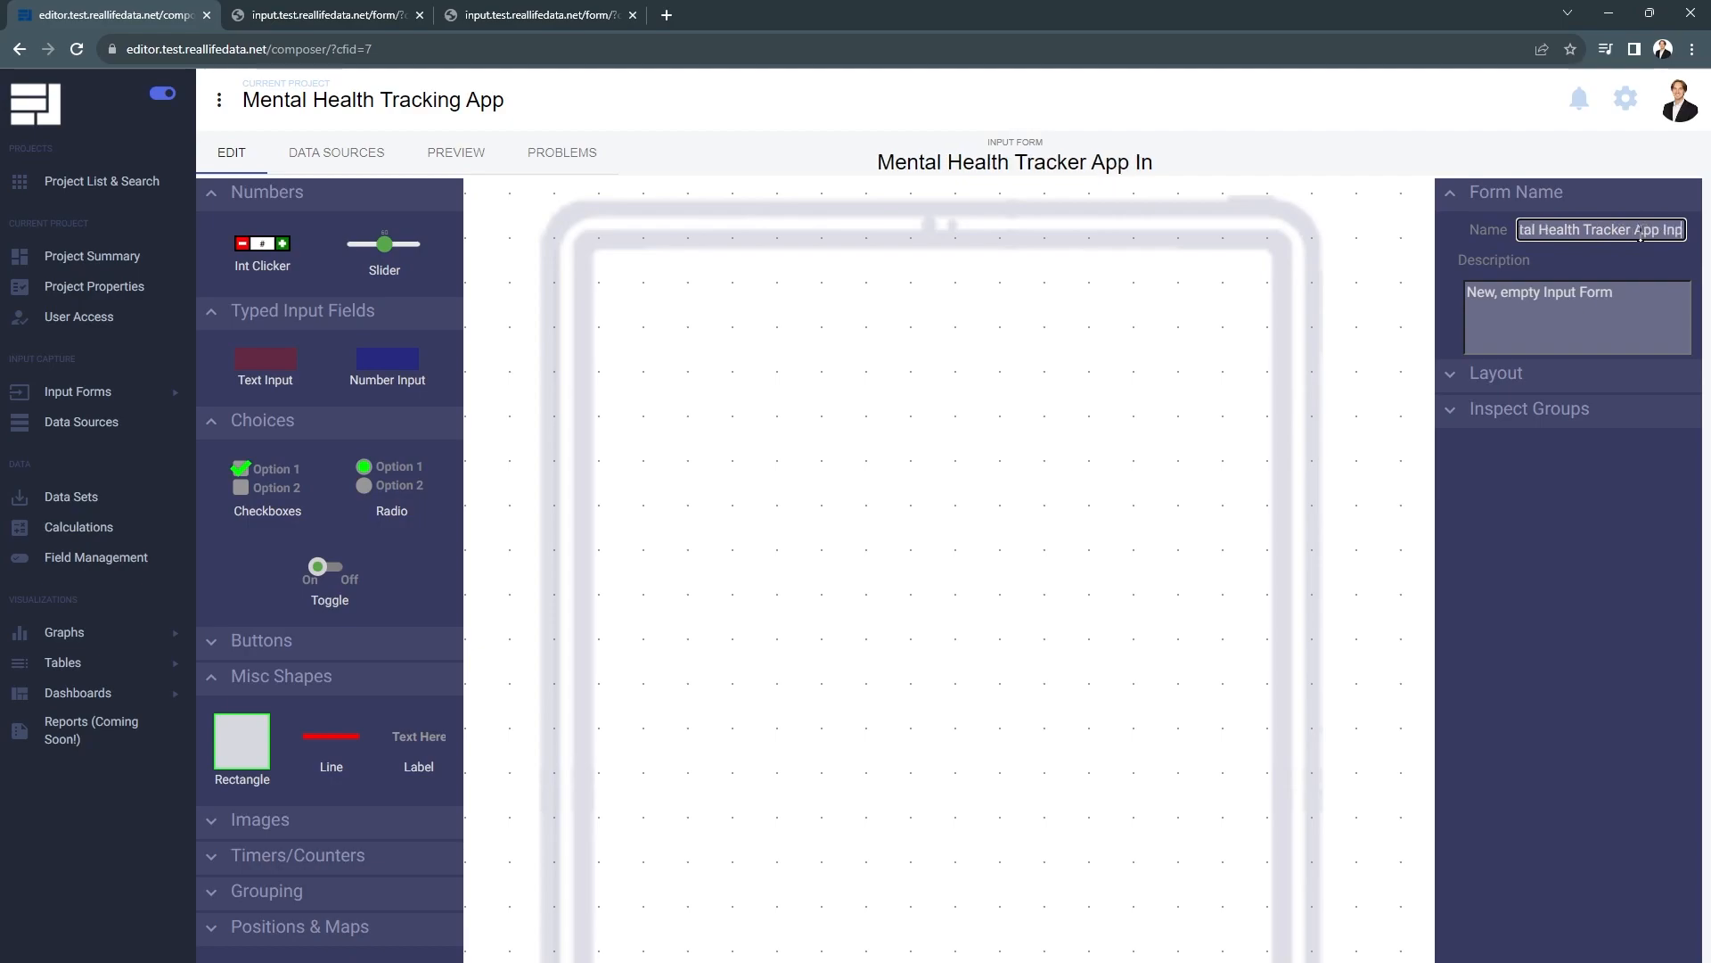
pyautogui.click(1573, 269)
pyautogui.click(1478, 207)
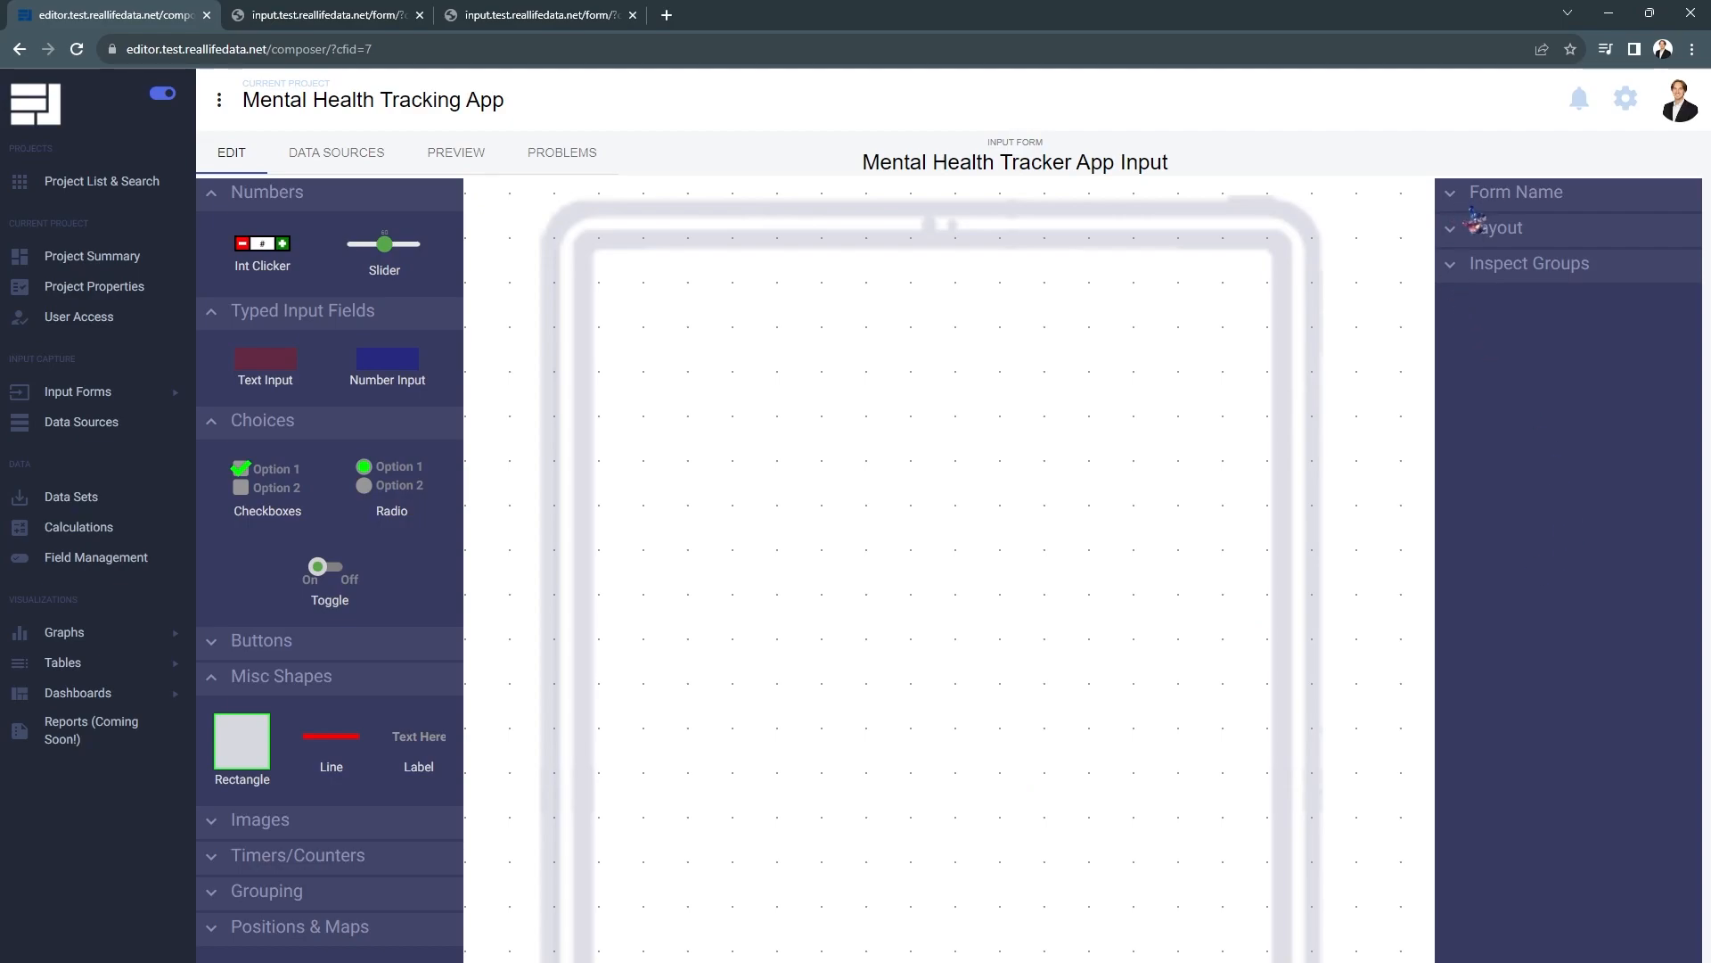
# Set the form layout to portrait phone and enable a dark grey background at 90% opacity.
pyautogui.click(1494, 234)
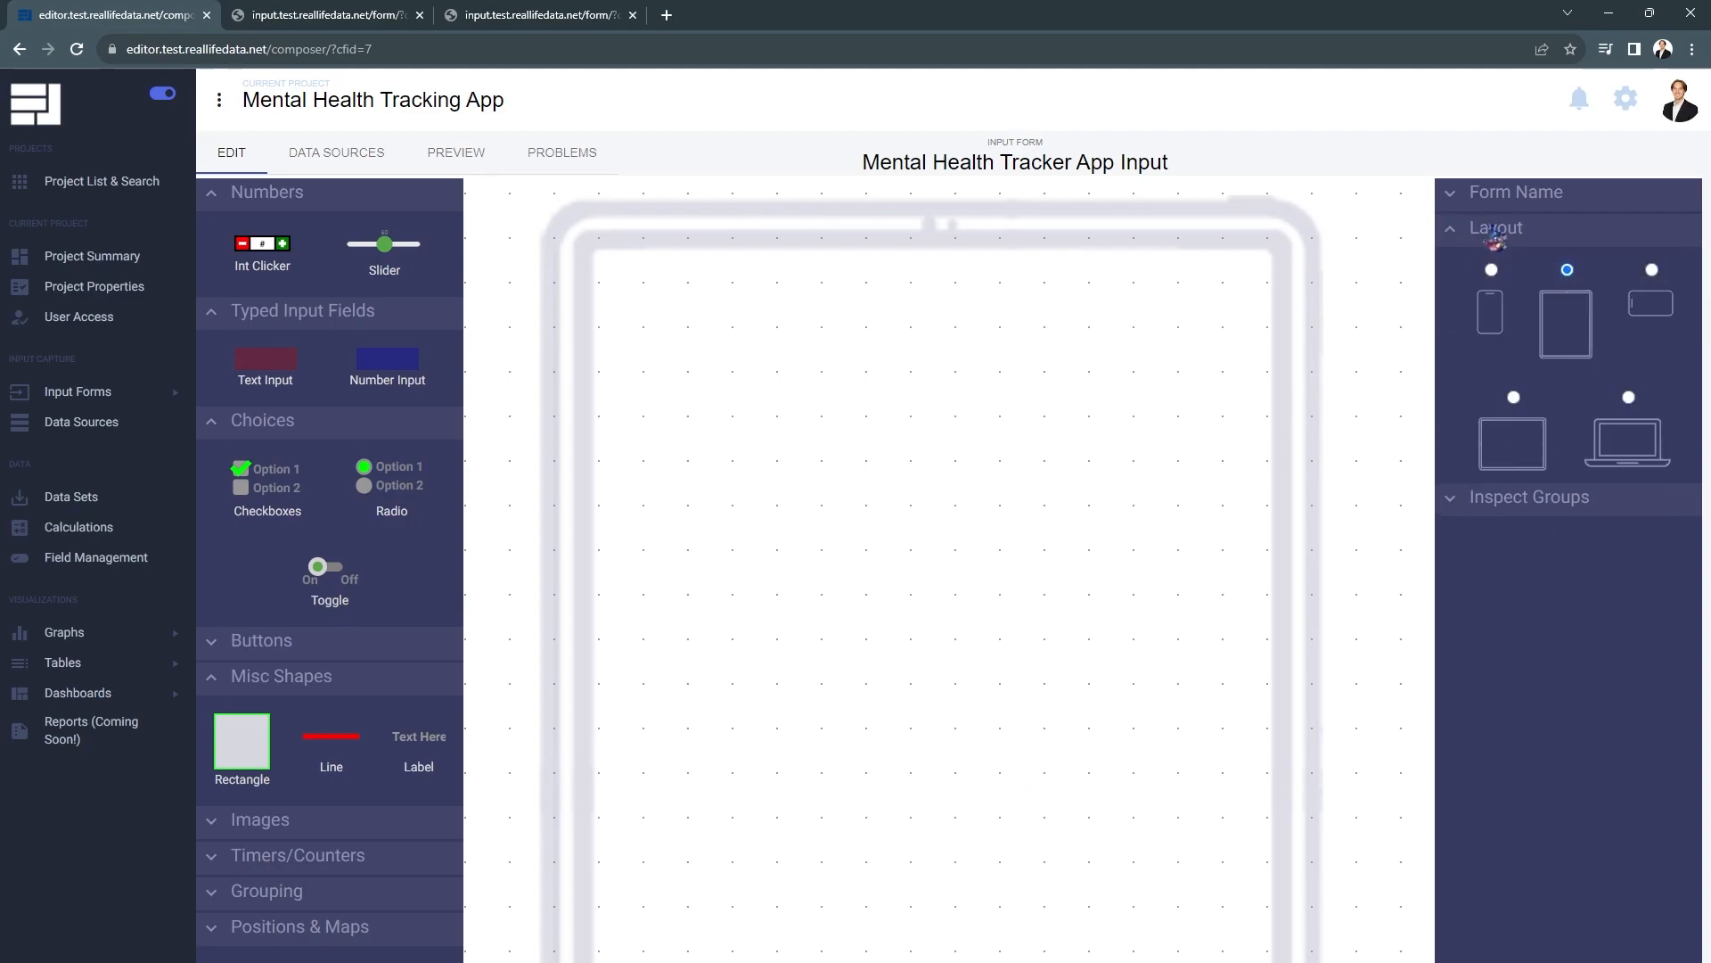
pyautogui.click(1494, 312)
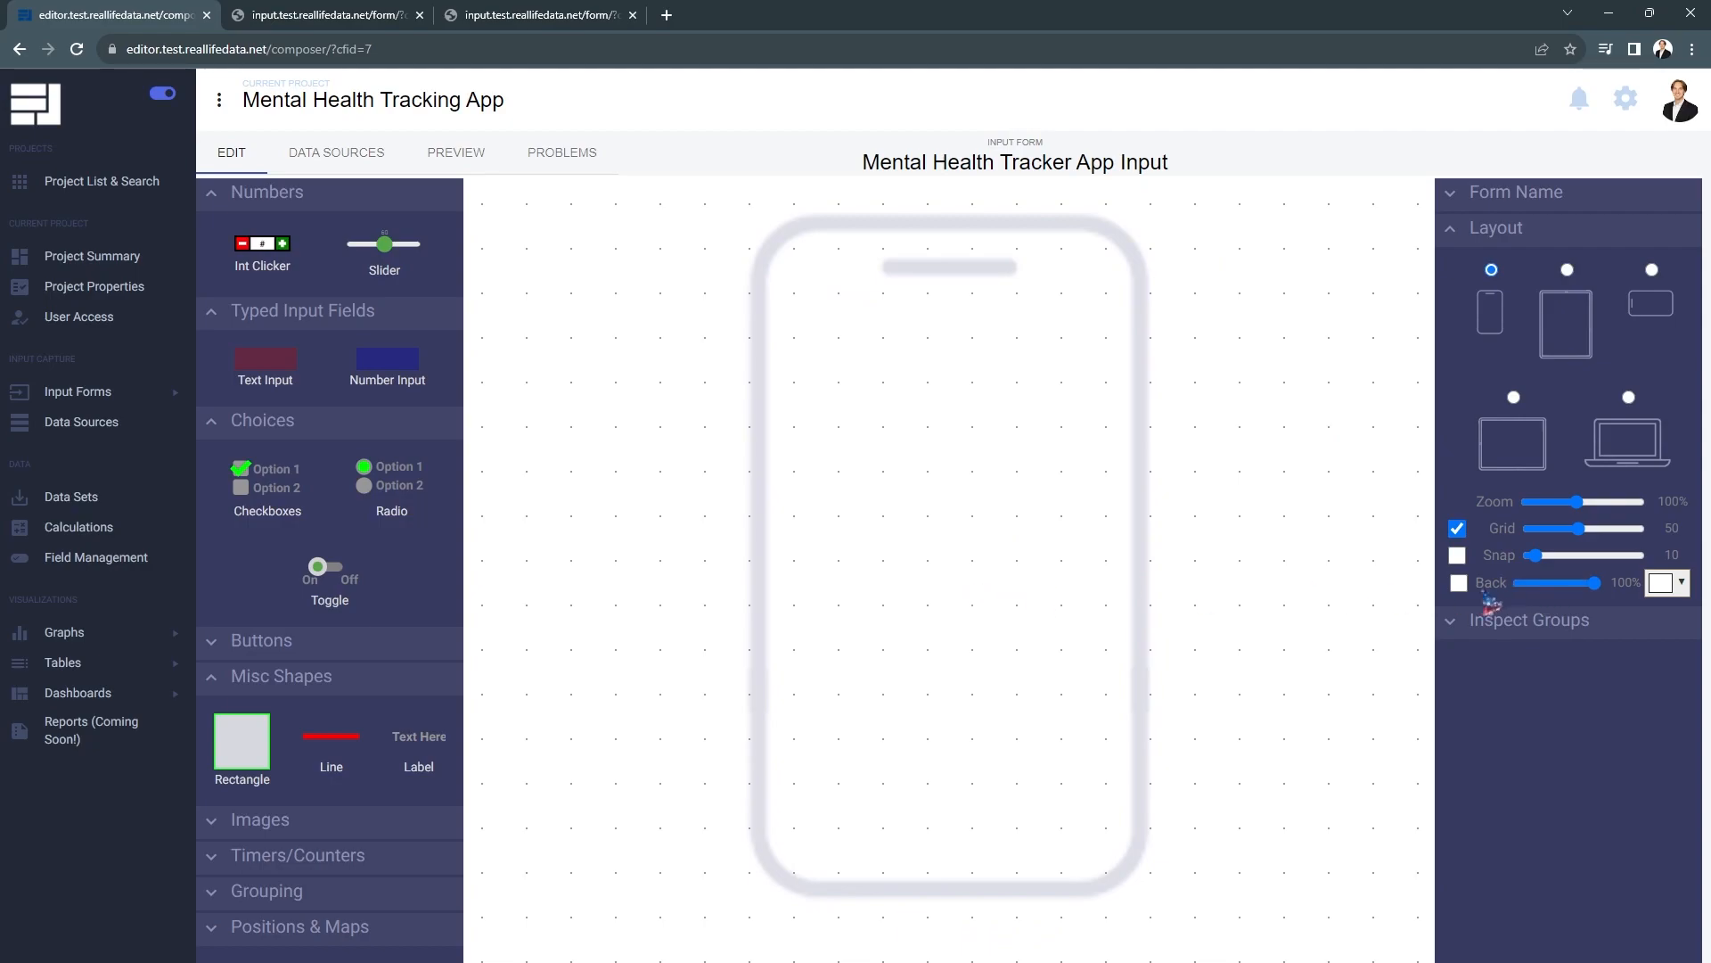
pyautogui.click(1663, 582)
pyautogui.click(1597, 677)
pyautogui.click(1676, 778)
pyautogui.click(1459, 583)
pyautogui.moveTo(1596, 582); pyautogui.dragTo(1588, 584)
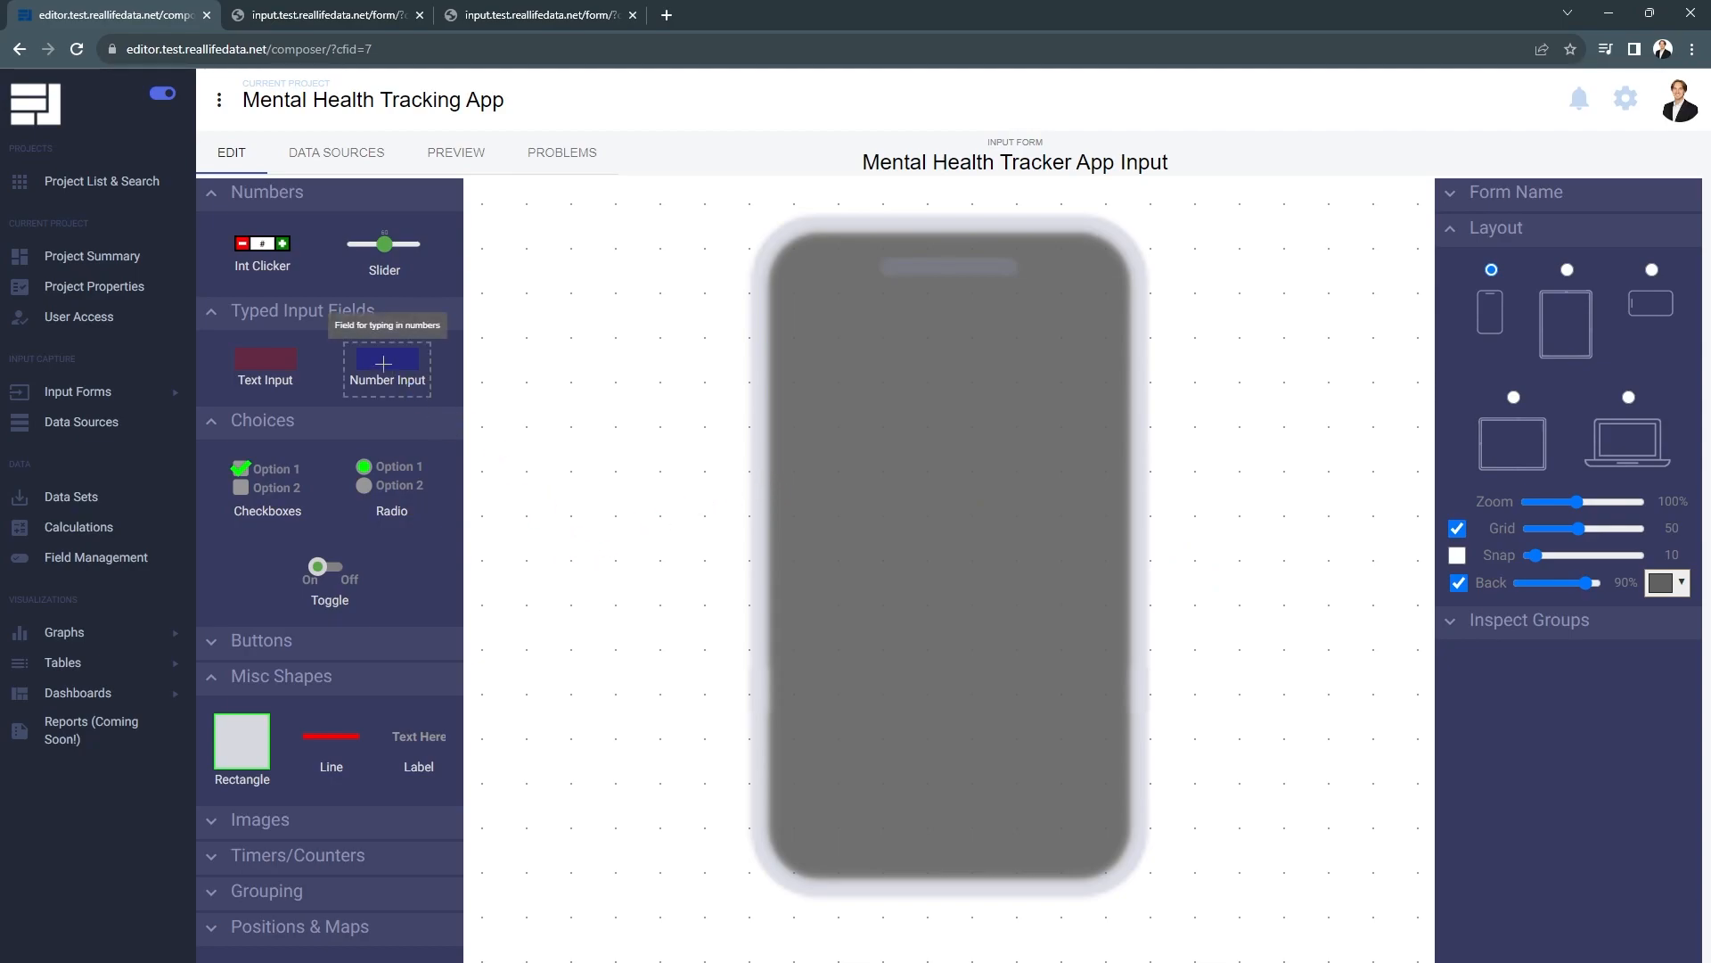
# Add a number input near the top of the phone layout and widen it toward the right edge.
pyautogui.moveTo(374, 361); pyautogui.dragTo(933, 318)
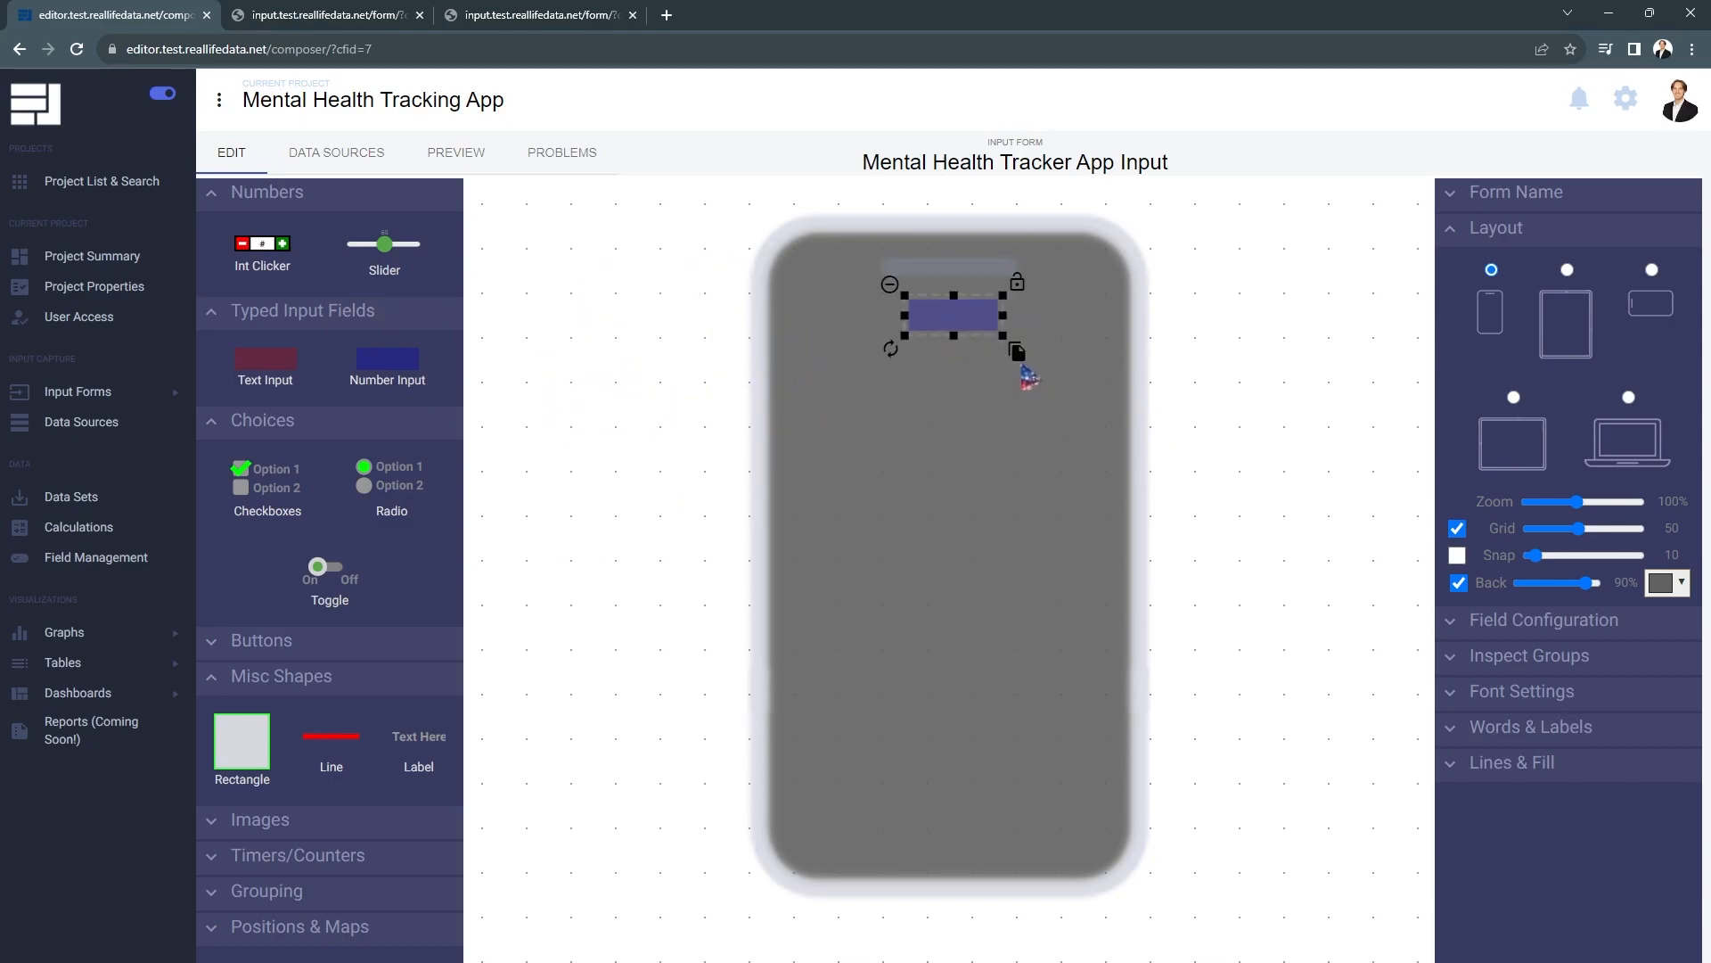
pyautogui.moveTo(1008, 344); pyautogui.dragTo(1092, 322)
# Fill the number input with green #0bc800 at 100% opacity.
pyautogui.click(1439, 233)
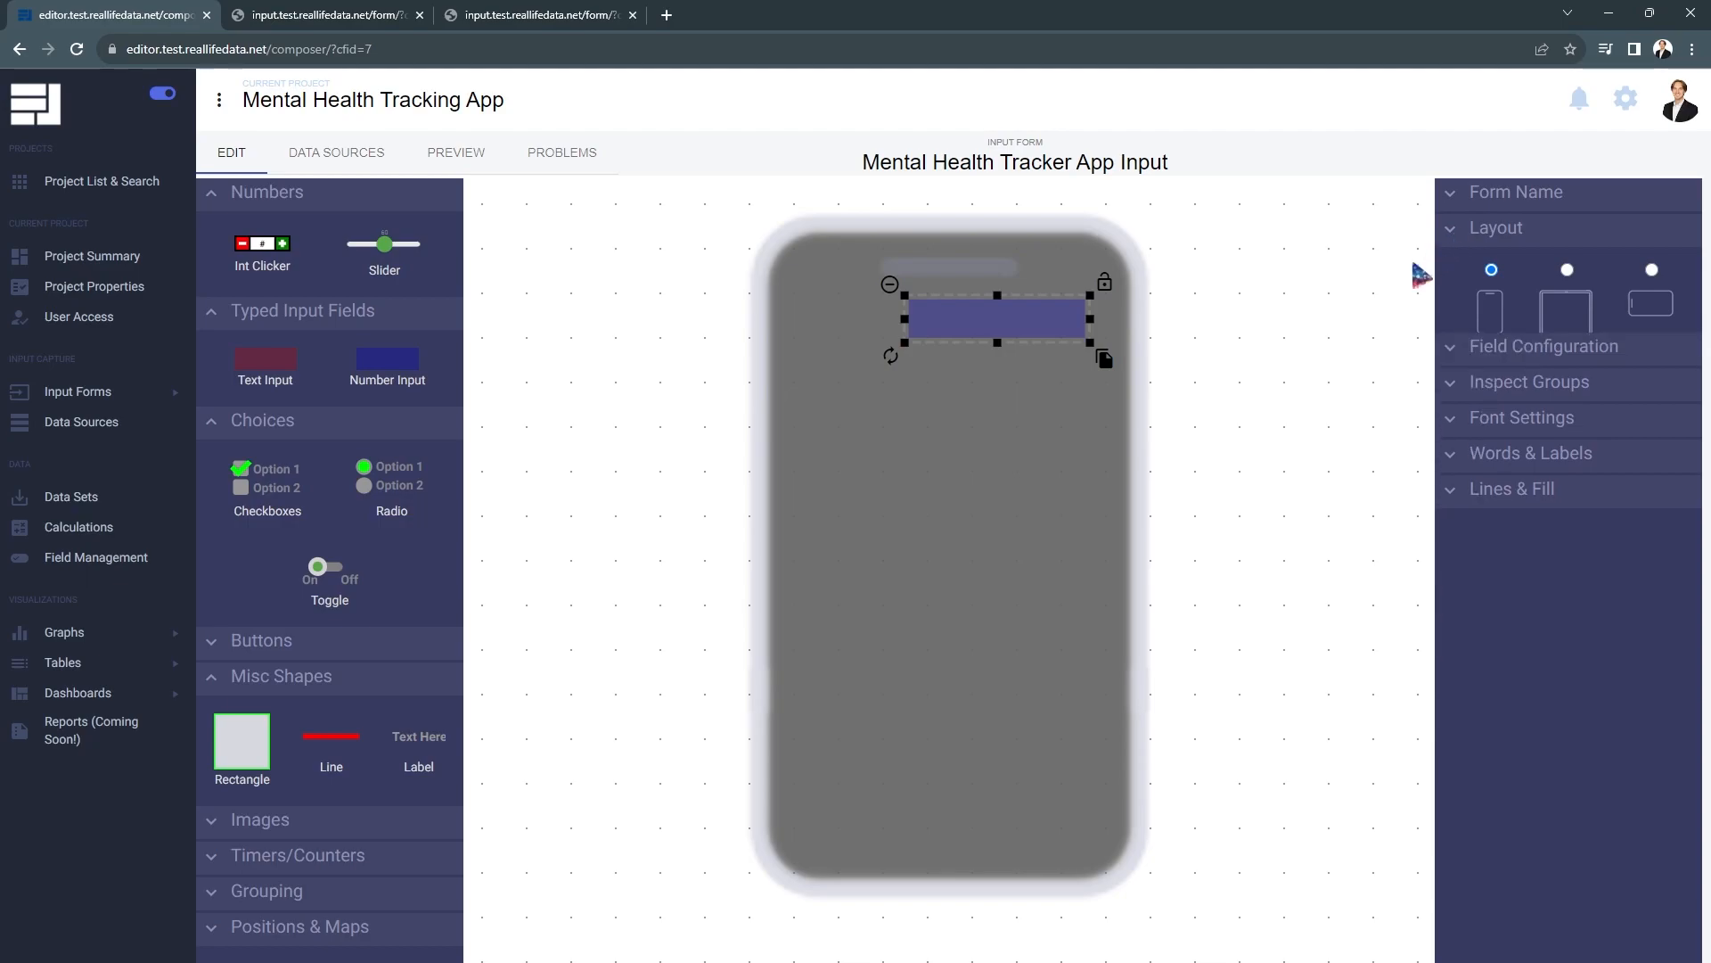
pyautogui.click(1486, 407)
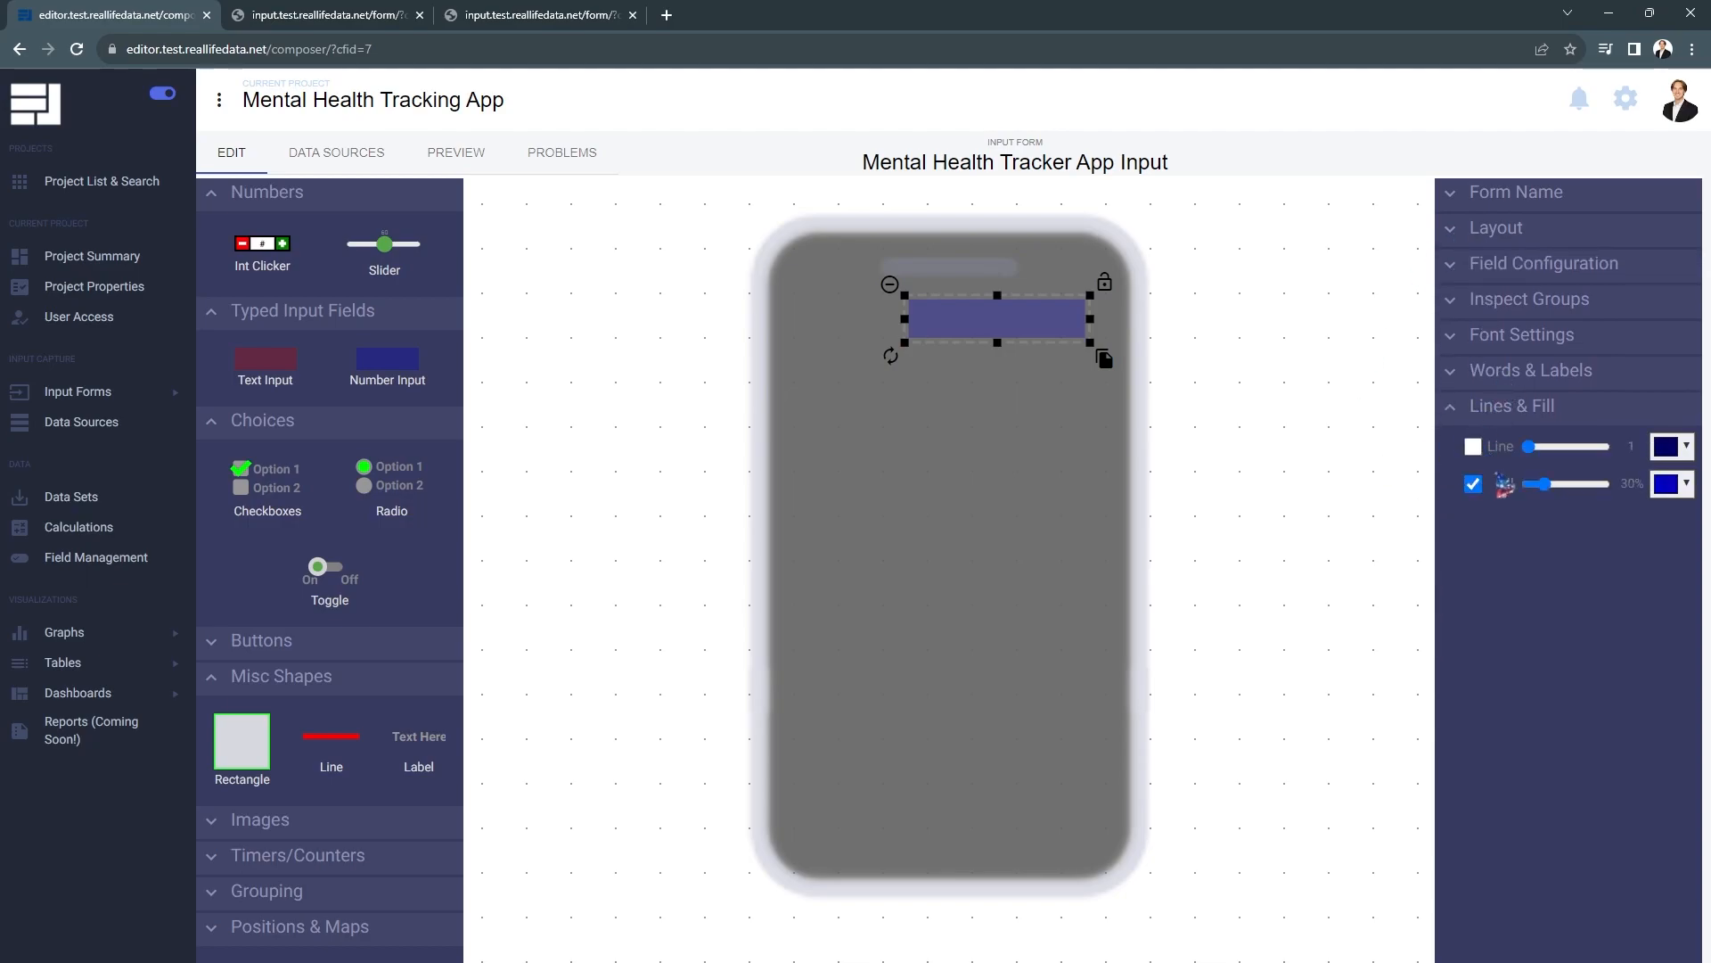
pyautogui.click(1670, 483)
pyautogui.click(1689, 550)
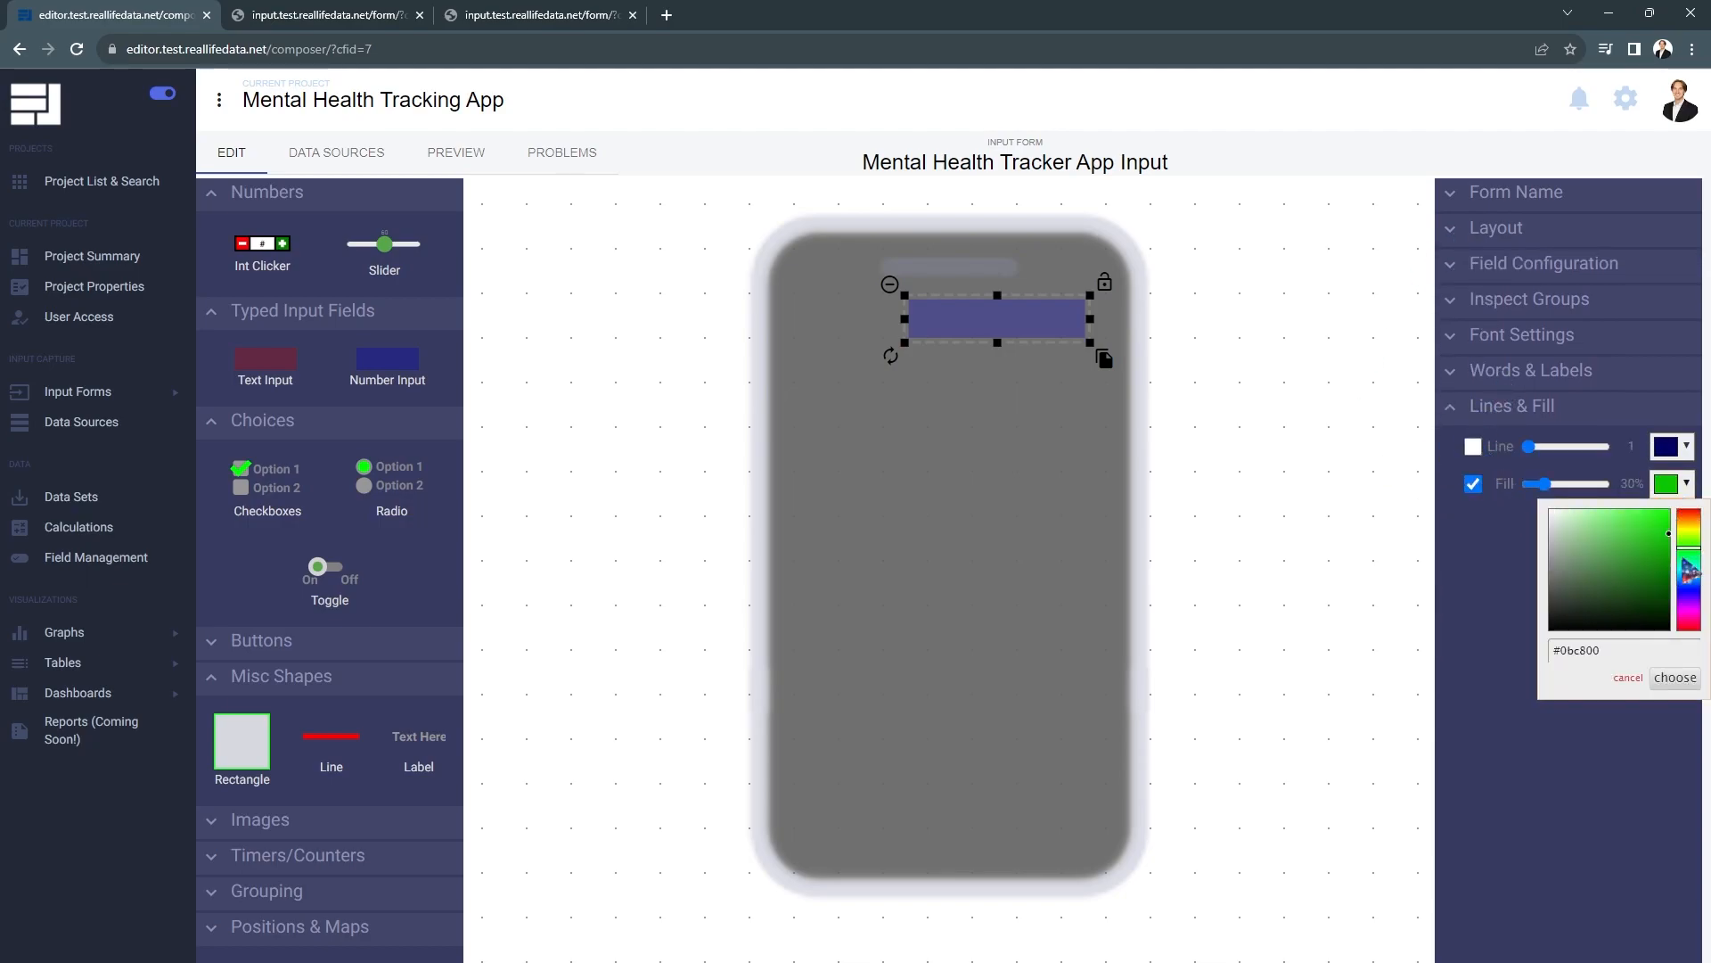
pyautogui.click(1675, 677)
pyautogui.moveTo(1544, 483); pyautogui.dragTo(1609, 492)
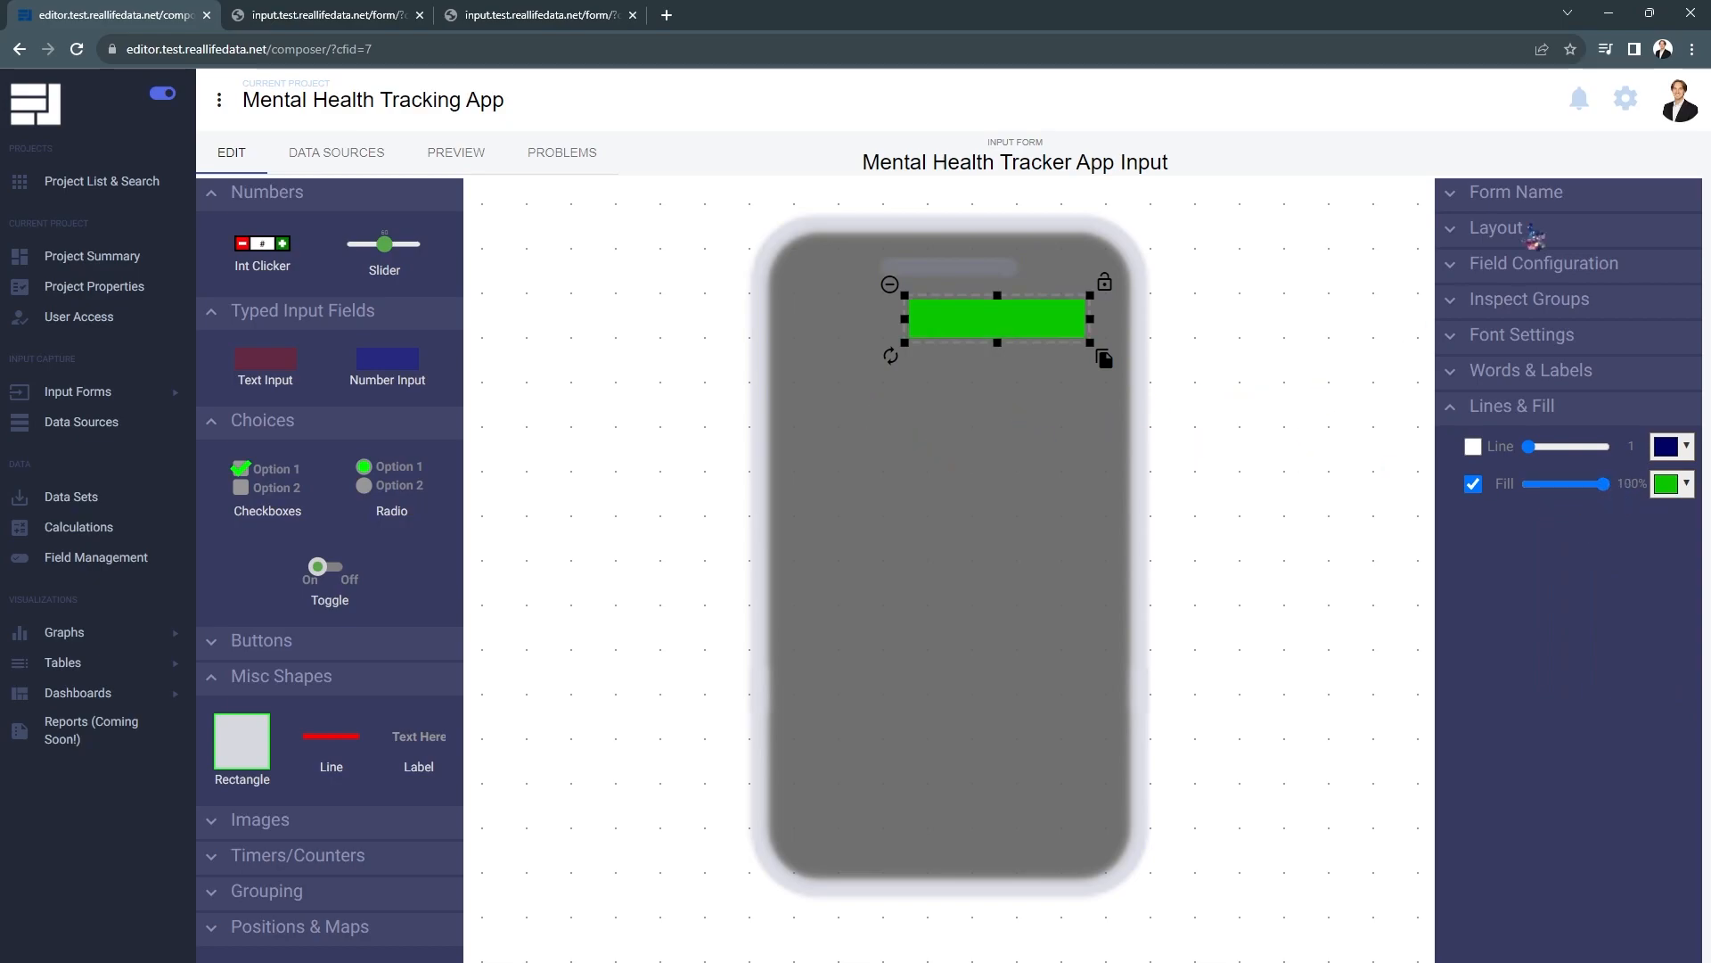
# Name the green number input field "Time" and deselect it.
pyautogui.click(1476, 267)
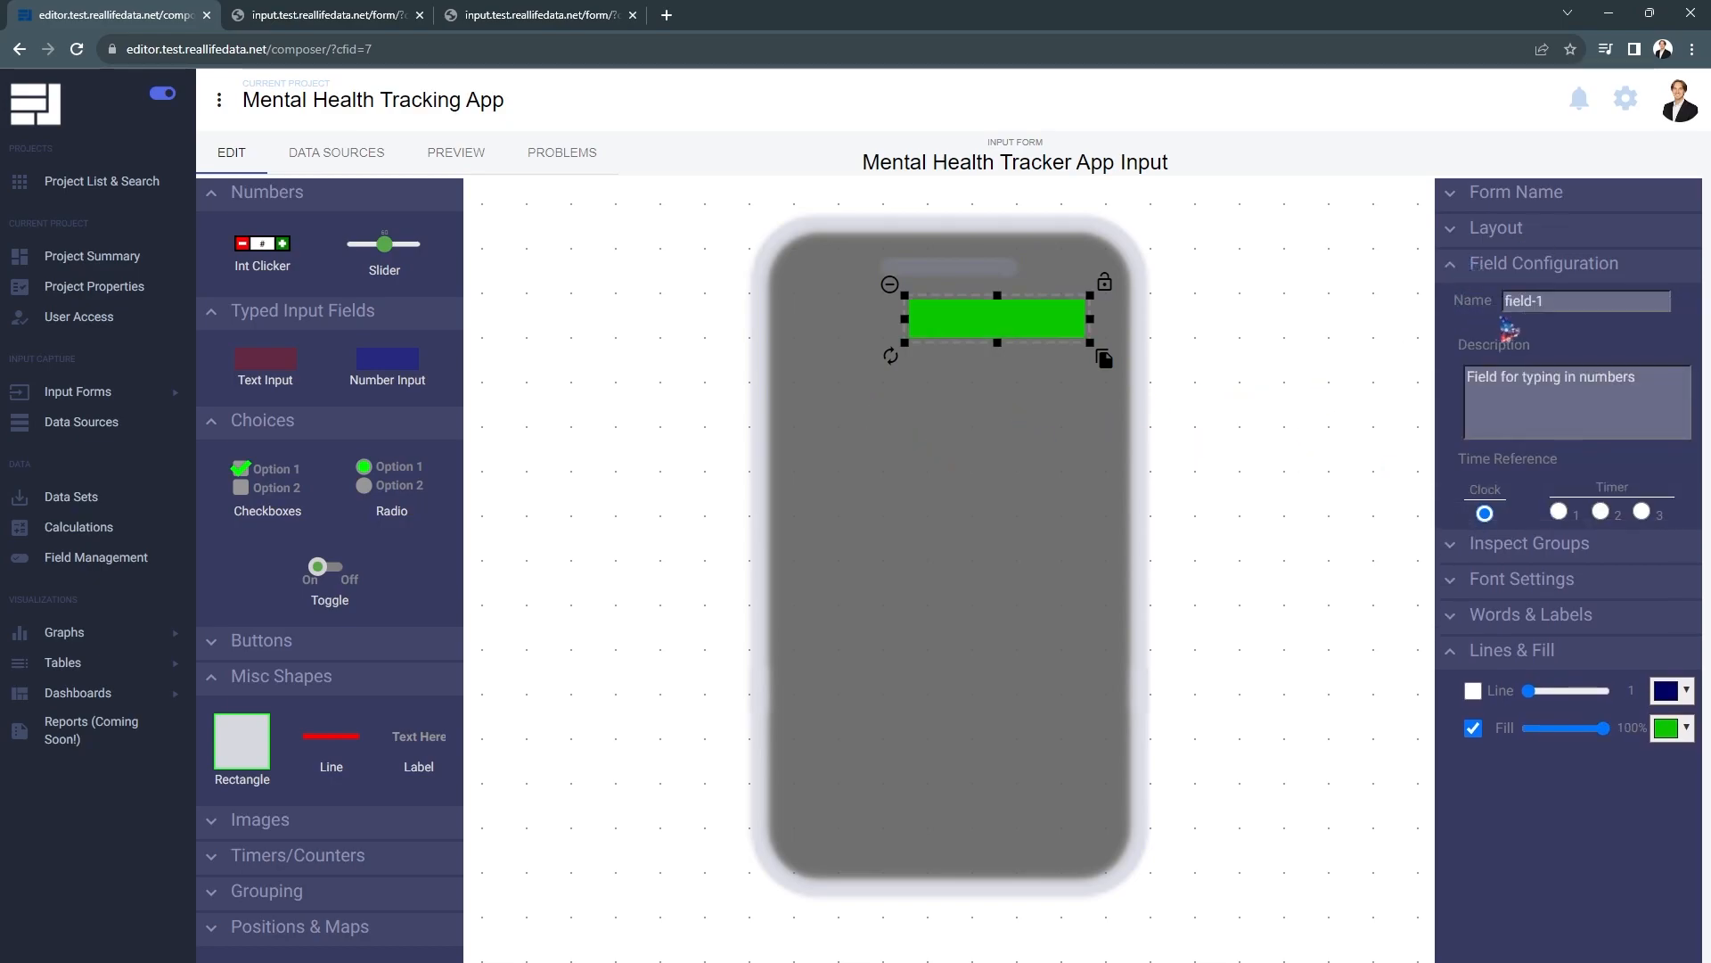
pyautogui.click(1578, 303)
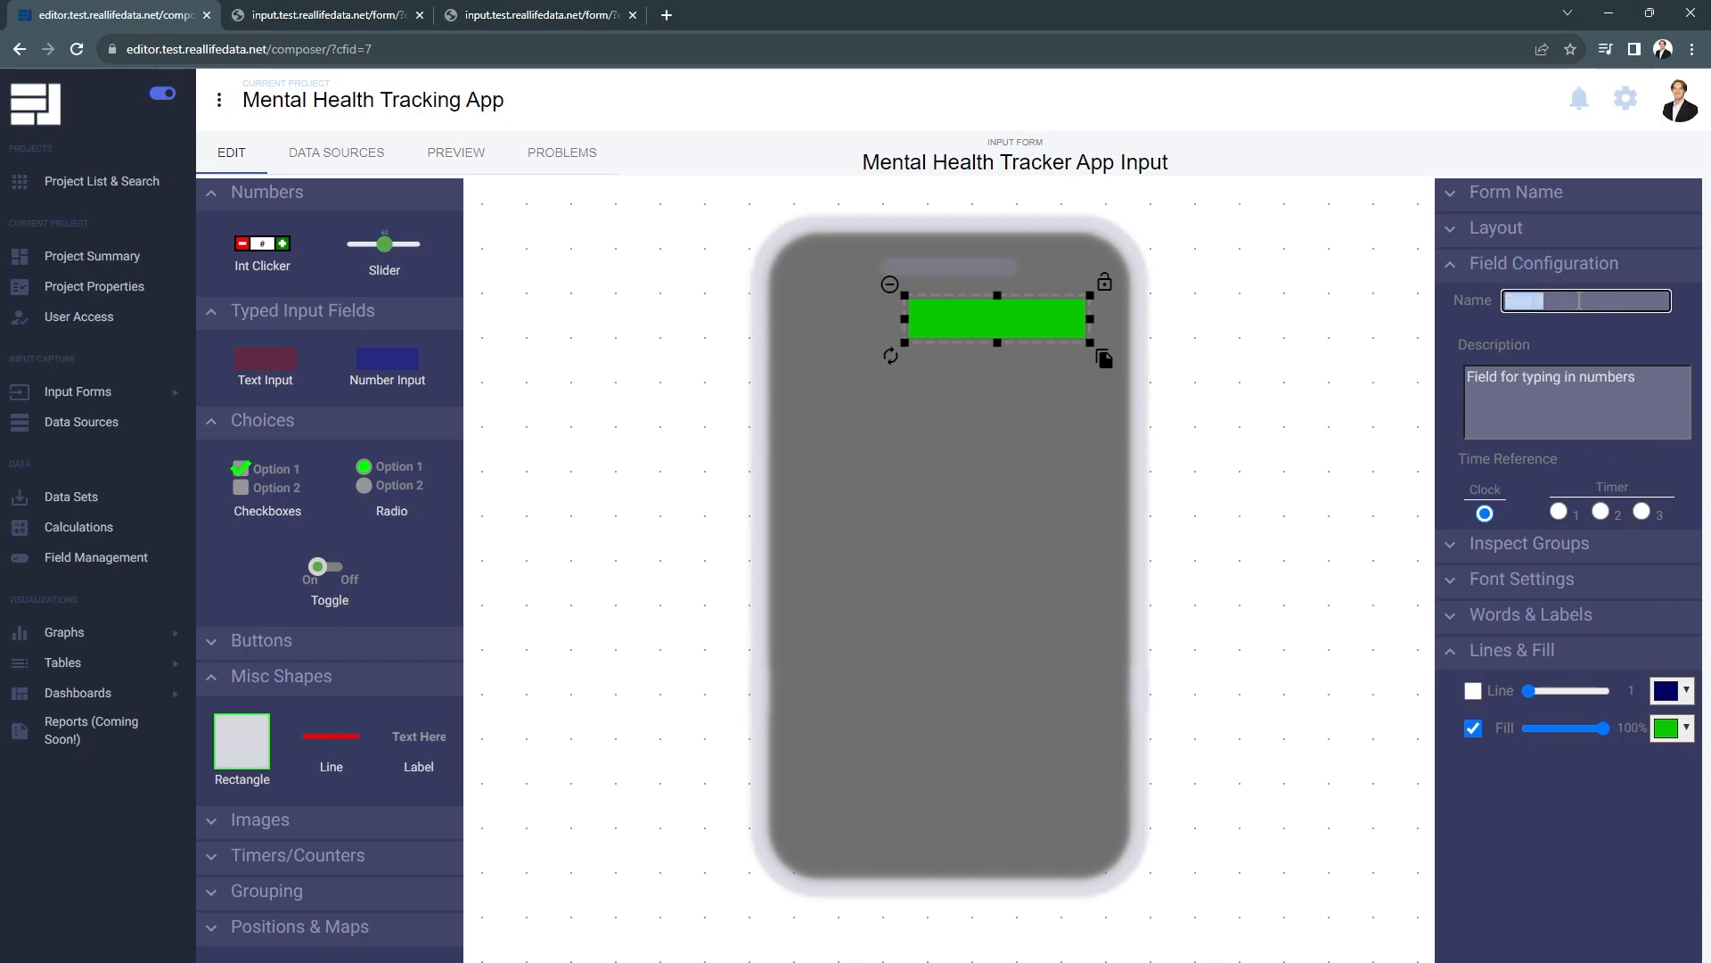
pyautogui.write('Ti')
pyautogui.click(1560, 333)
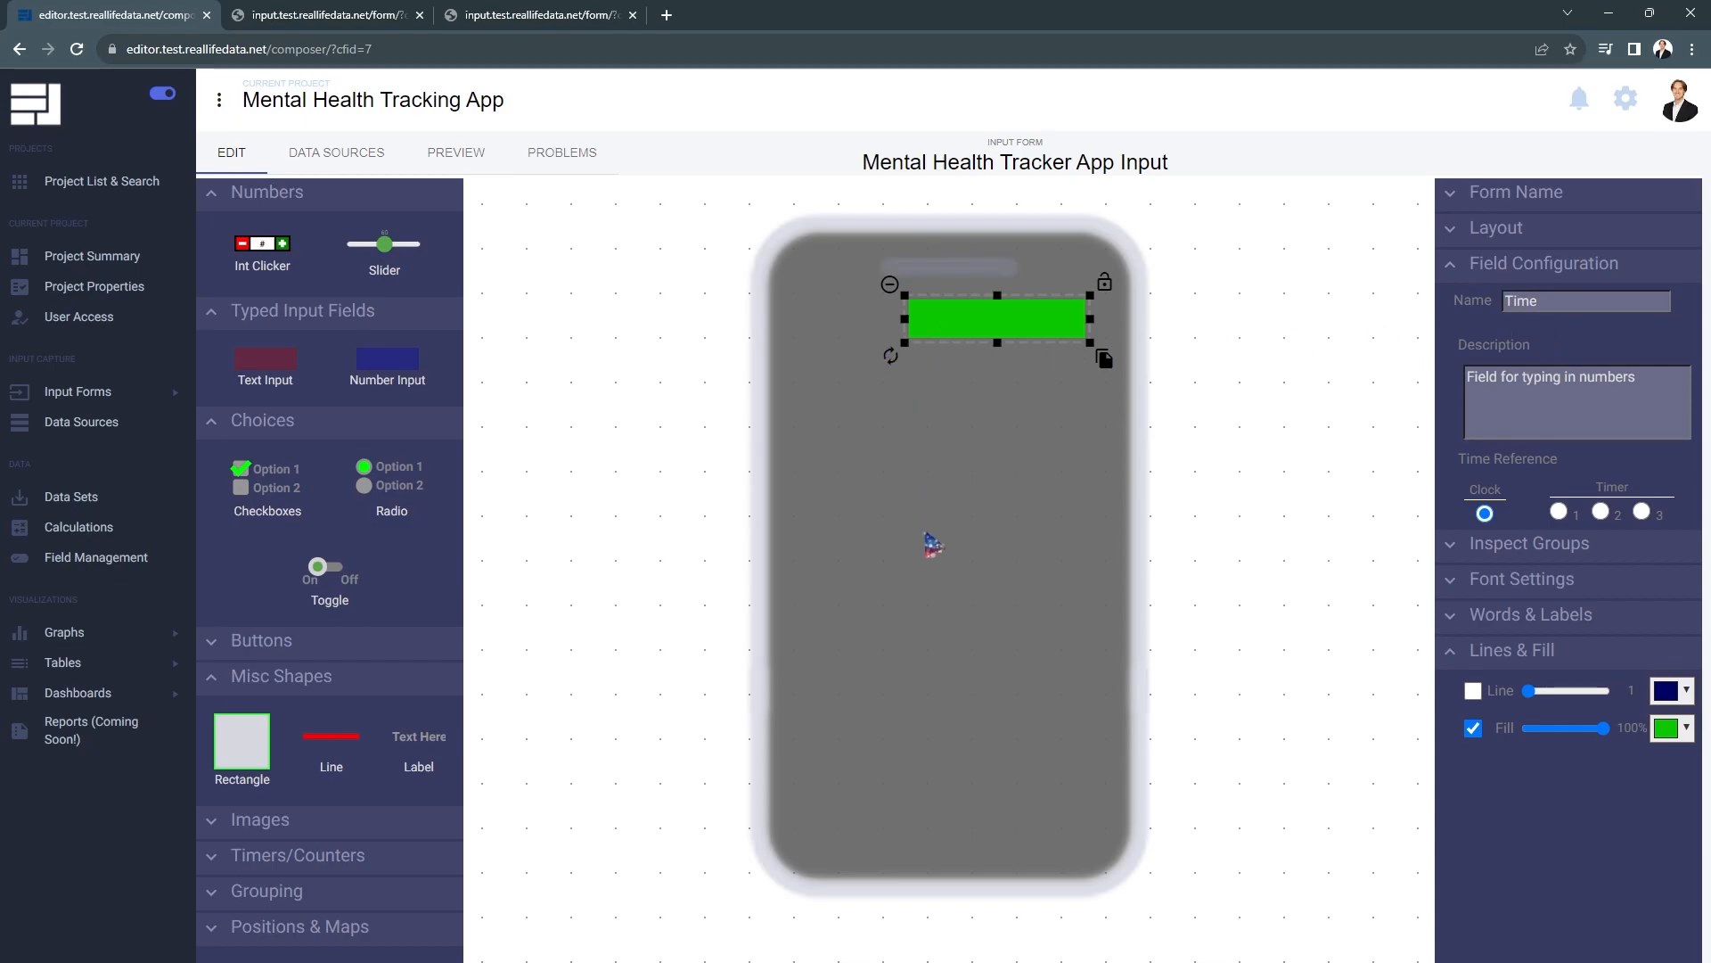
pyautogui.click(932, 544)
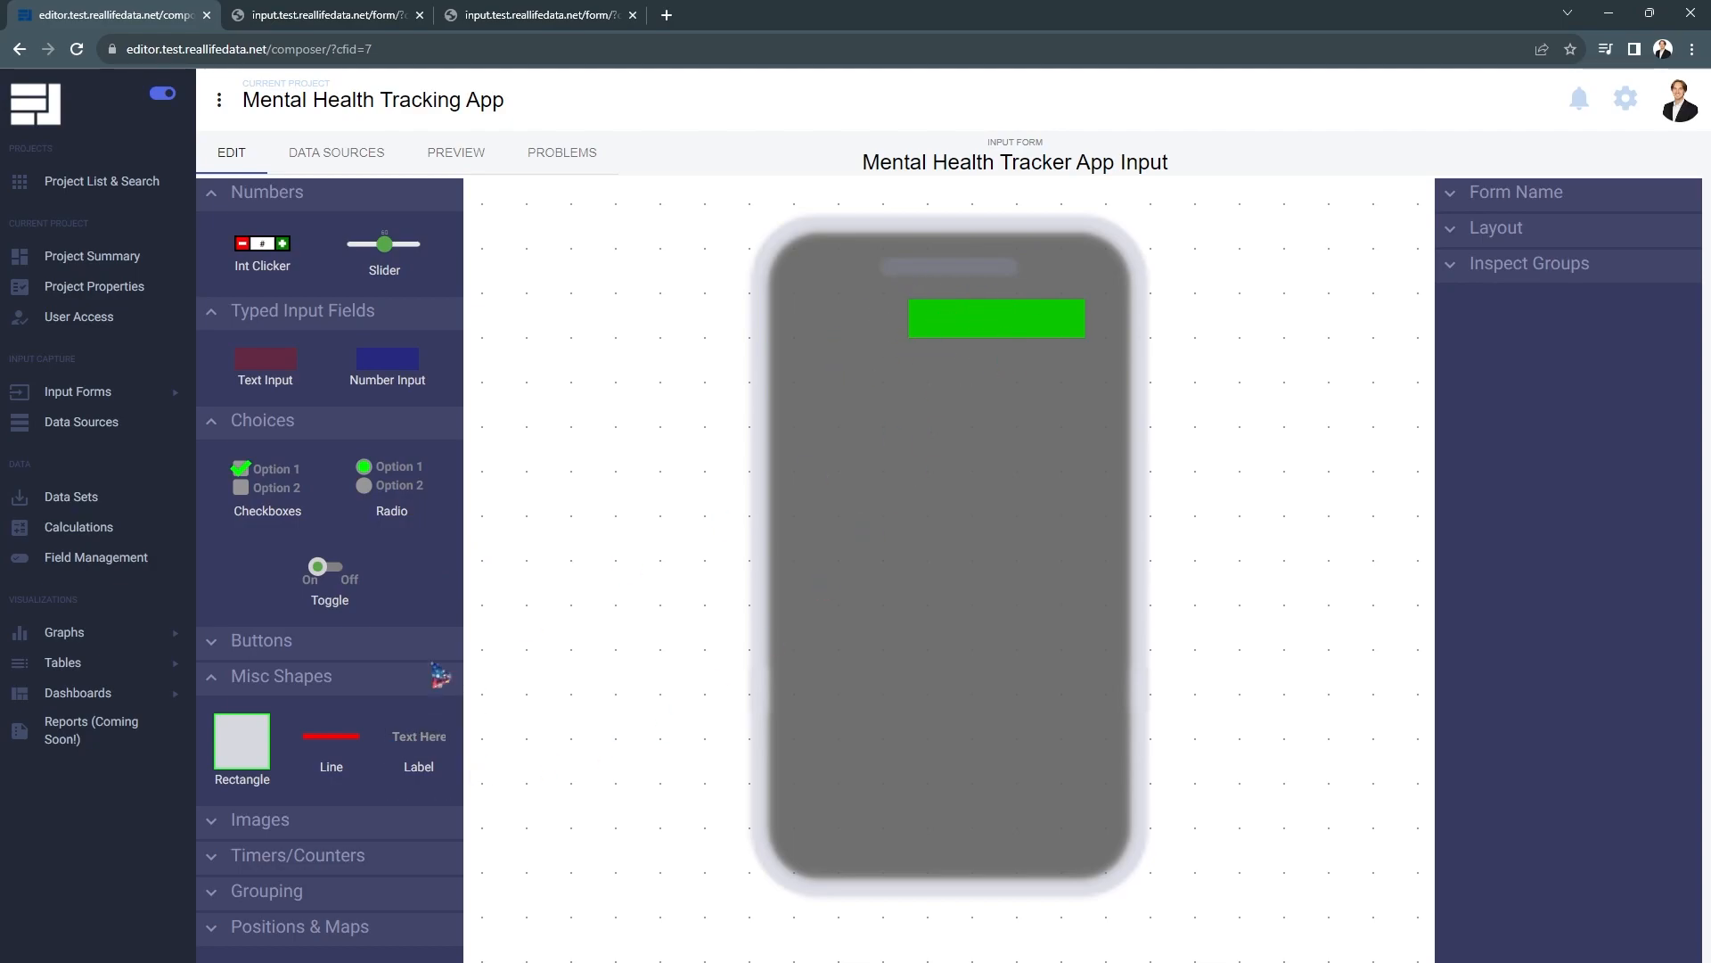
# Add a text label to the left of the green number input and make its text white.
pyautogui.moveTo(422, 736); pyautogui.dragTo(847, 330)
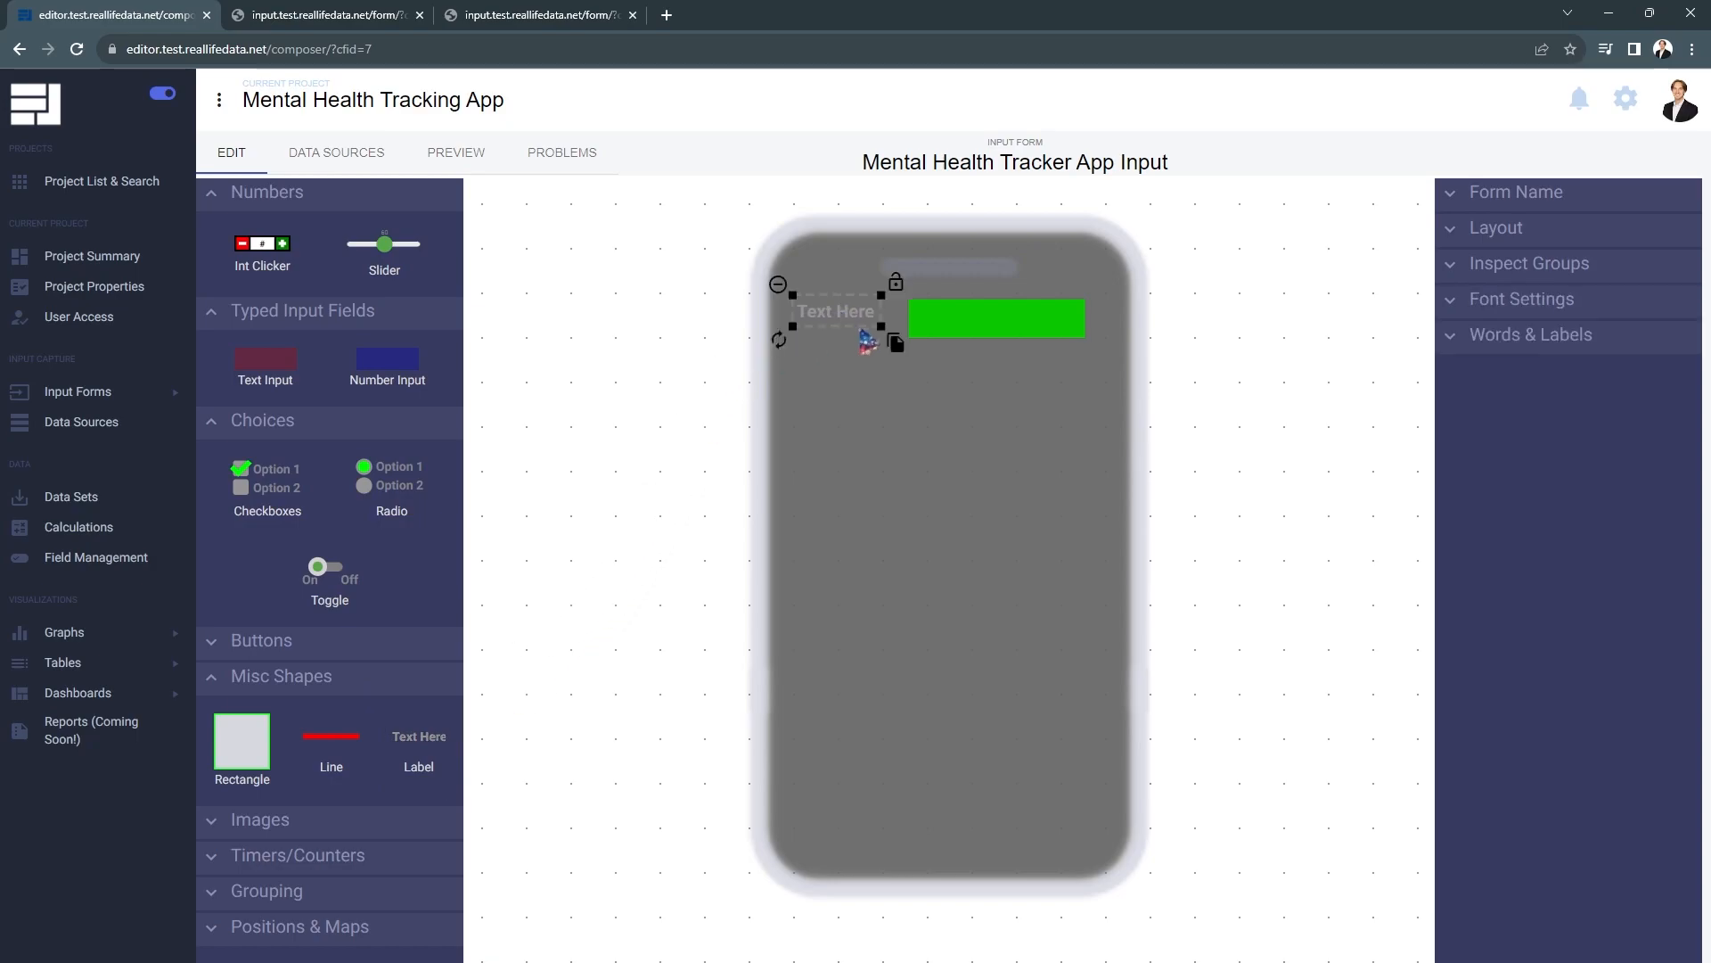
pyautogui.click(1487, 308)
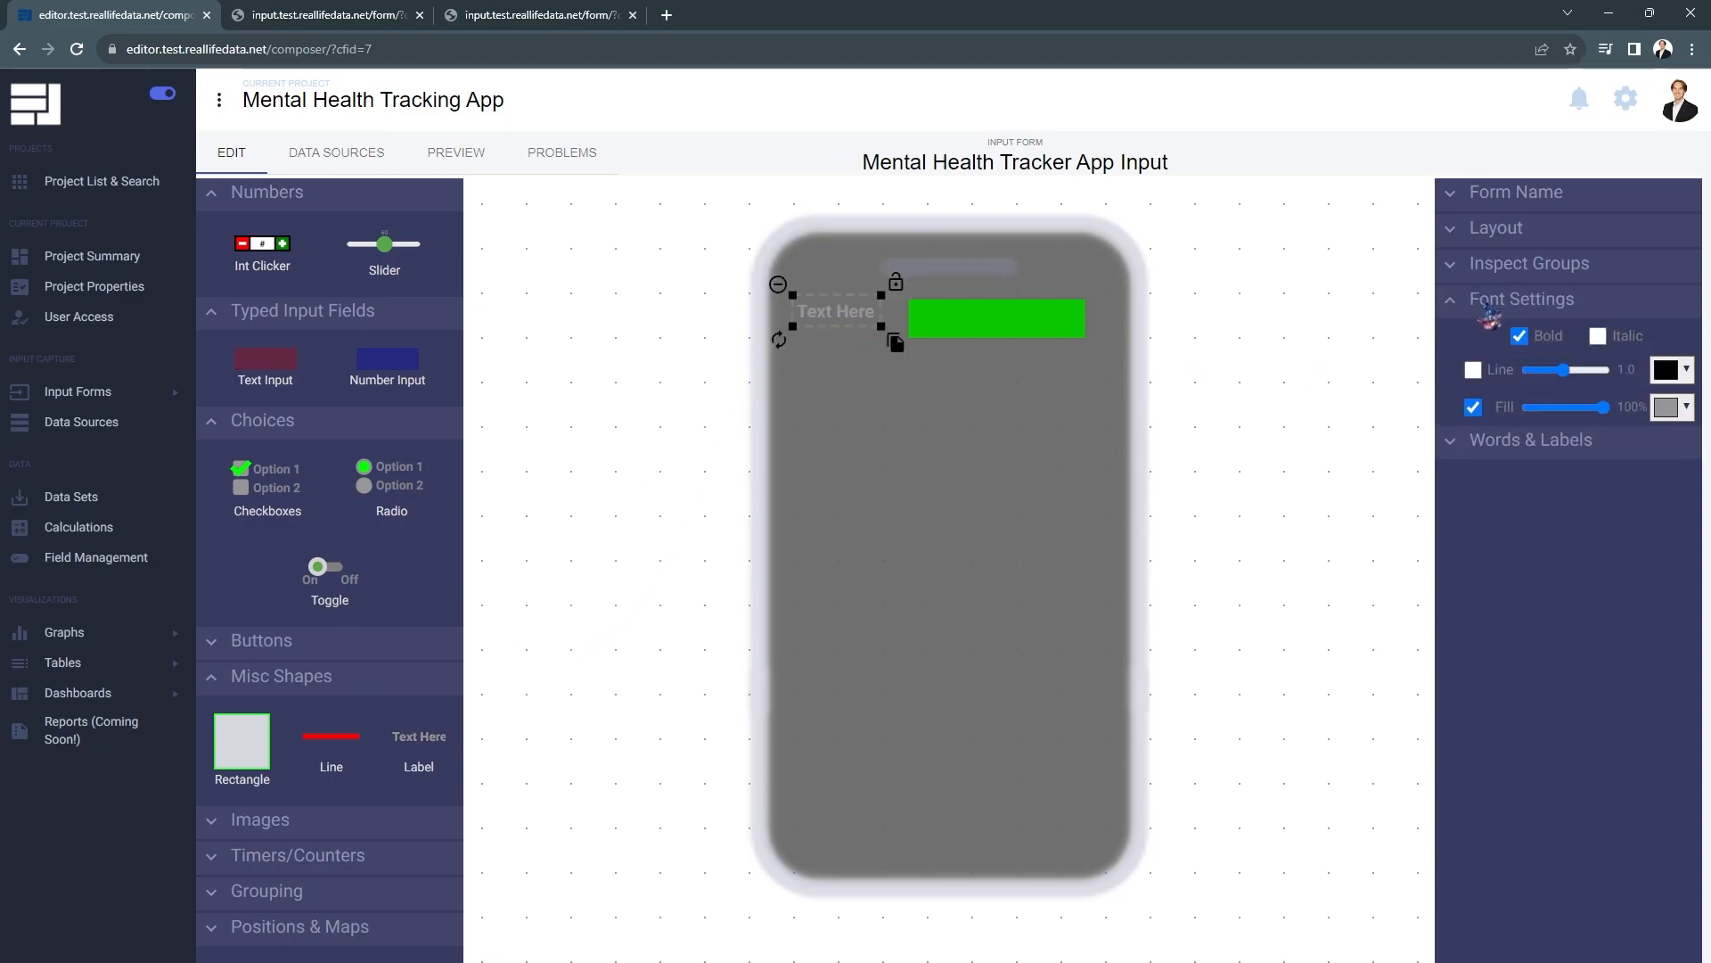
pyautogui.click(1681, 408)
pyautogui.click(1614, 459)
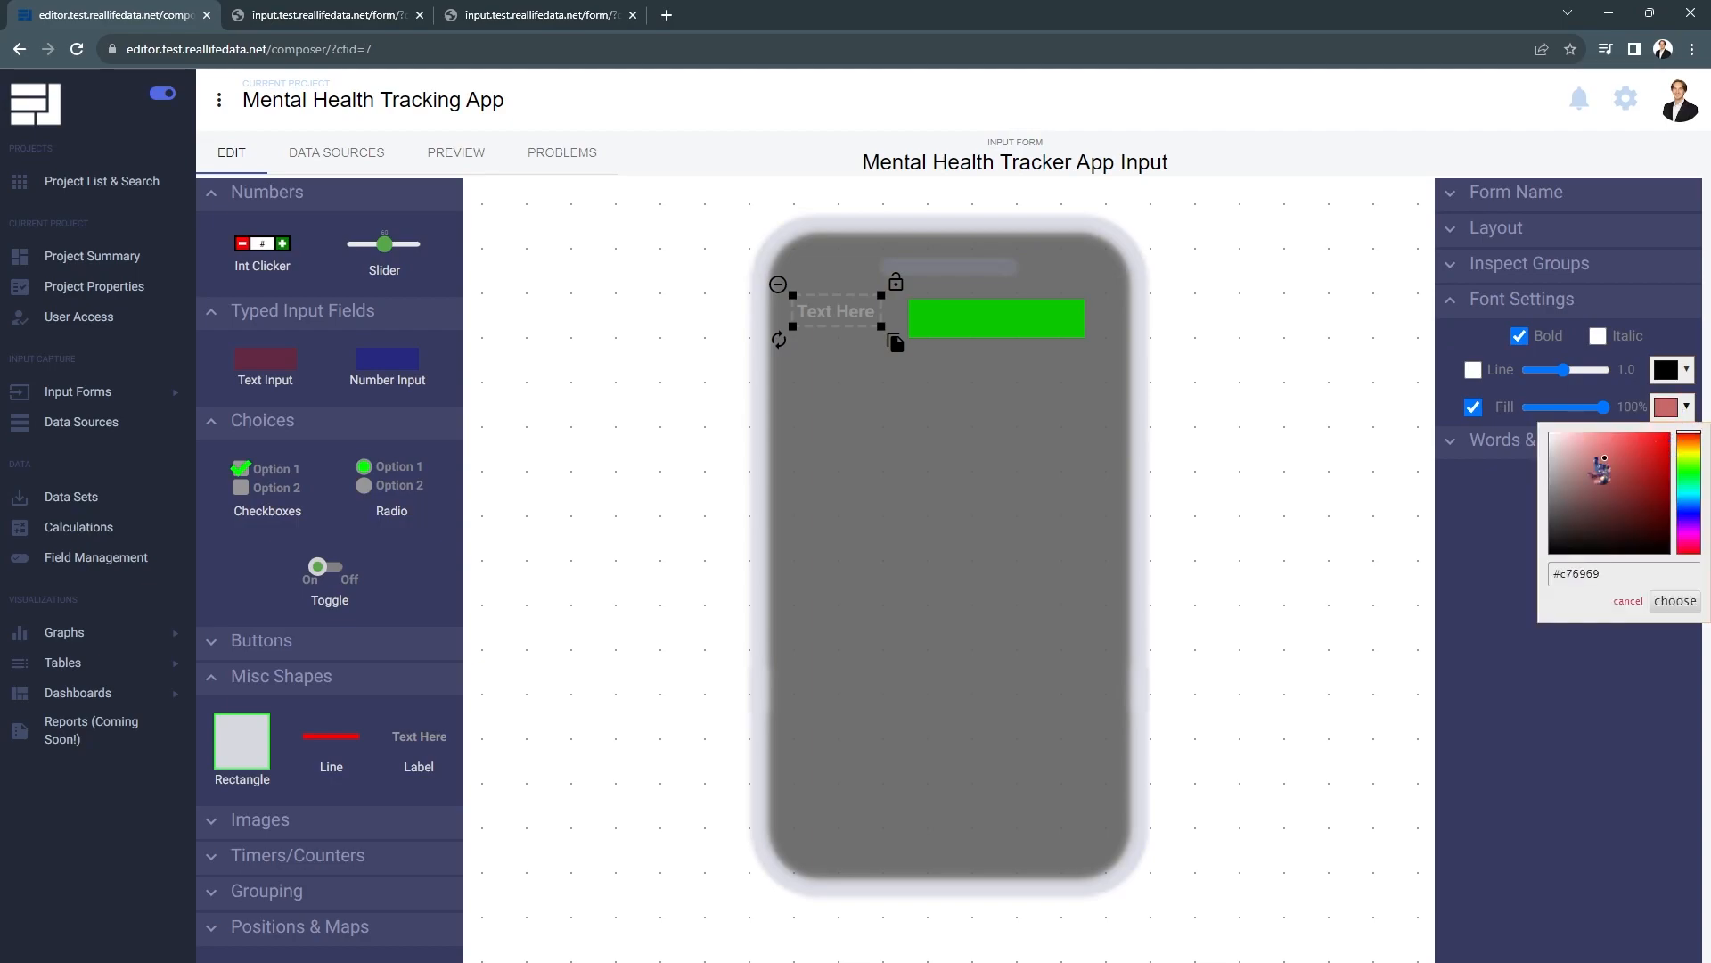
pyautogui.click(1675, 600)
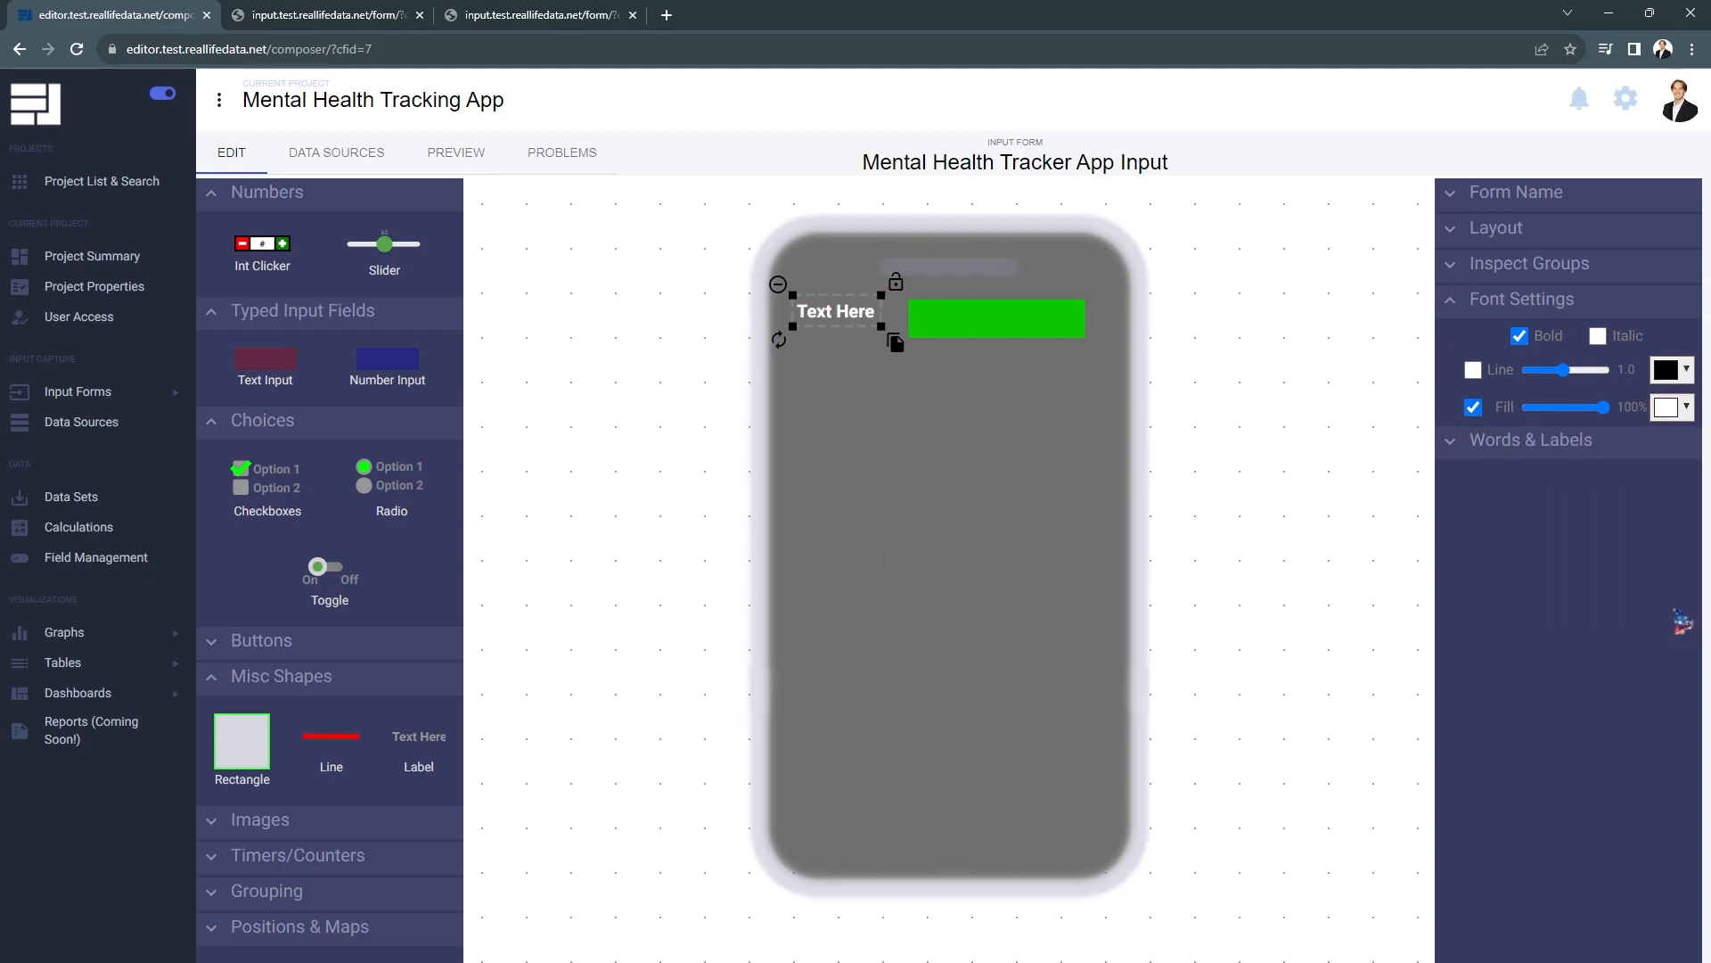
# Change the white label's text to "Time Spent:".
pyautogui.click(1506, 453)
pyautogui.tripleClick(1529, 478)
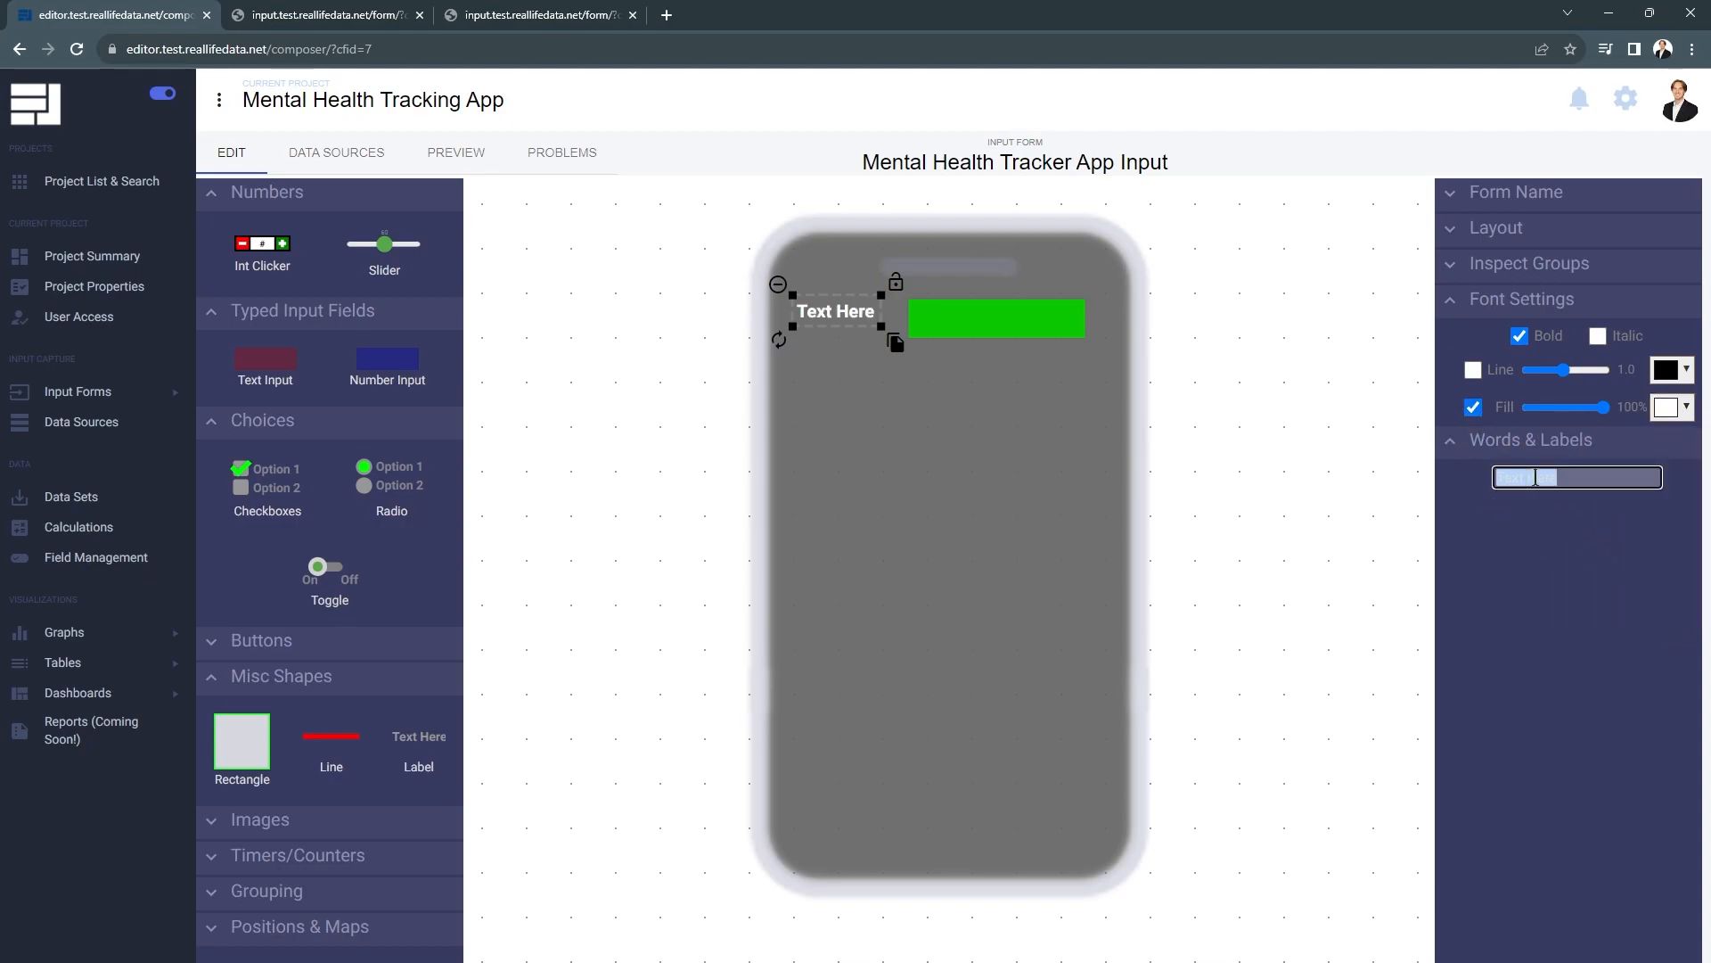
pyautogui.write('Time SP')
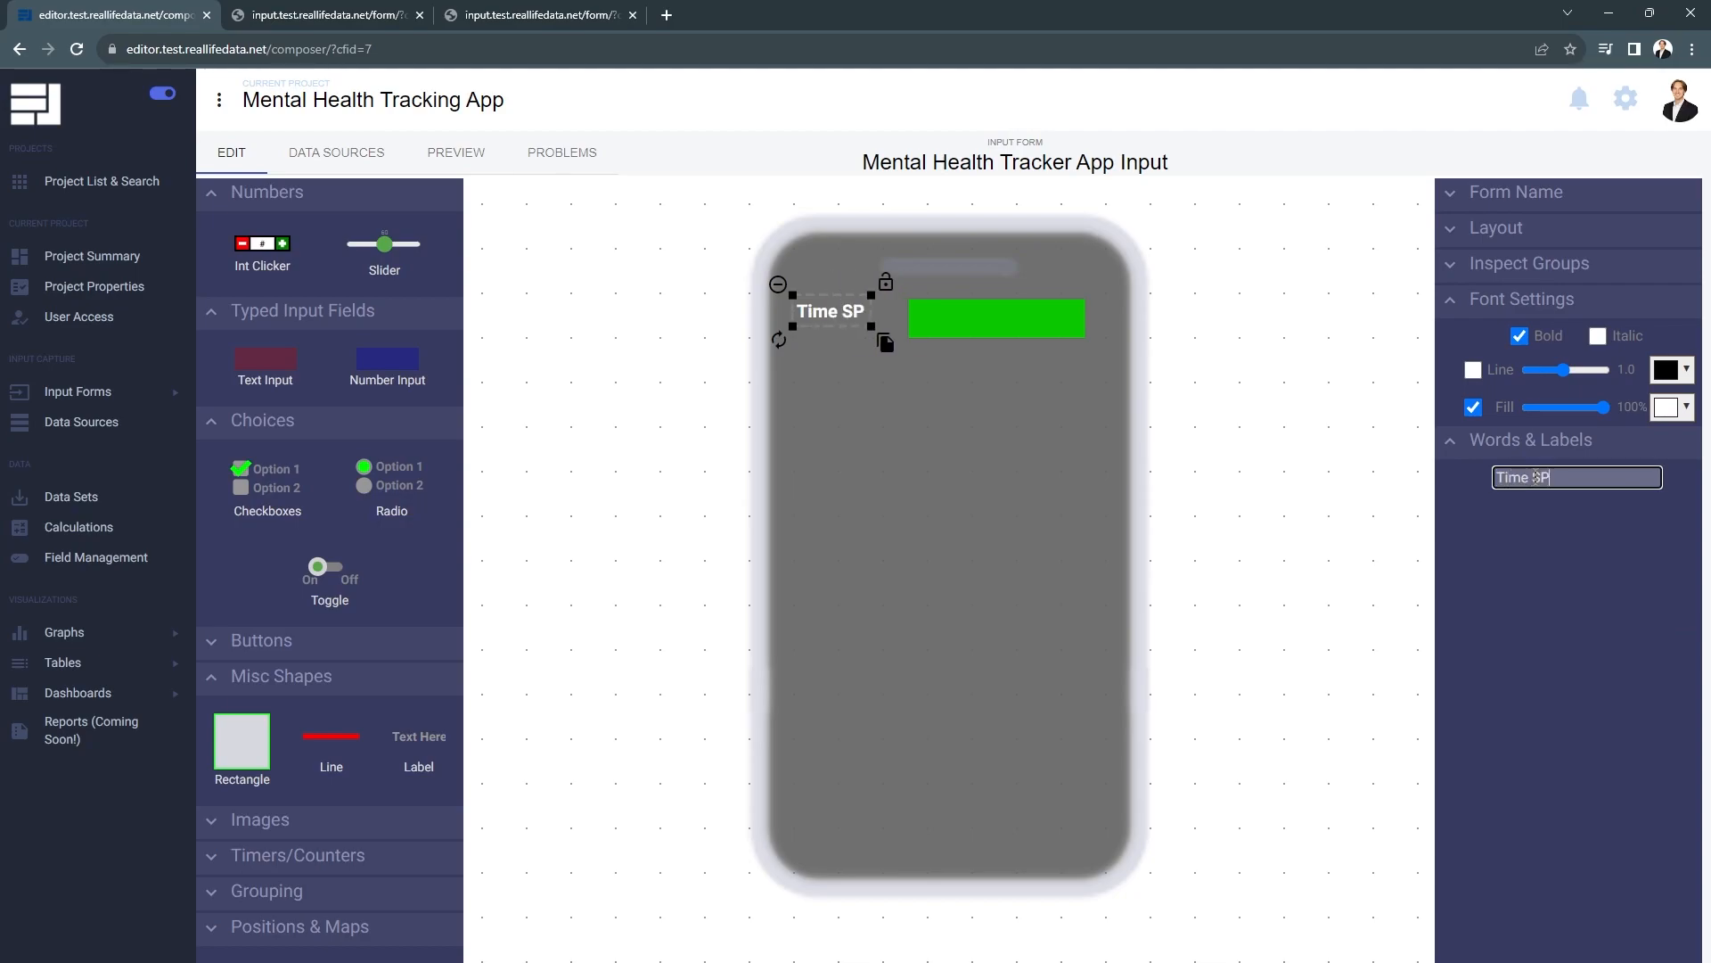
pyautogui.press('BackSpace')
pyautogui.write('pent:')
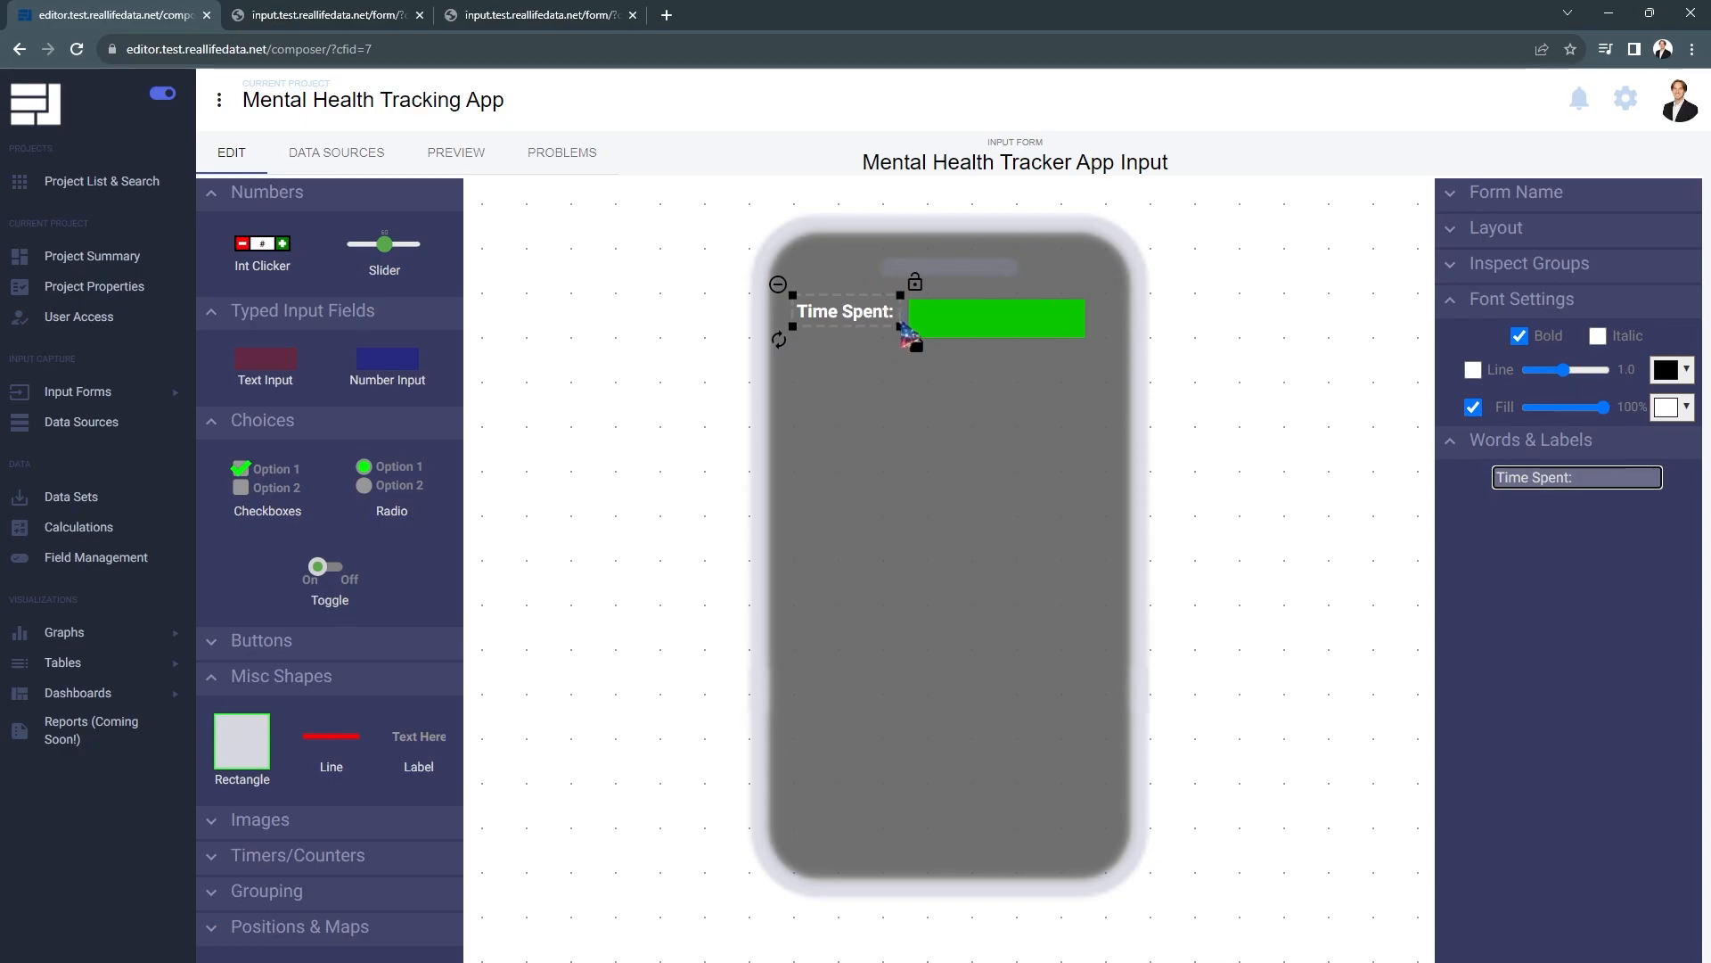
# Enlarge the "Time Spent:" label and shift the green number input right so they sit side by side.
pyautogui.moveTo(899, 325); pyautogui.dragTo(865, 328)
pyautogui.click(976, 325)
pyautogui.moveTo(976, 325); pyautogui.dragTo(998, 335)
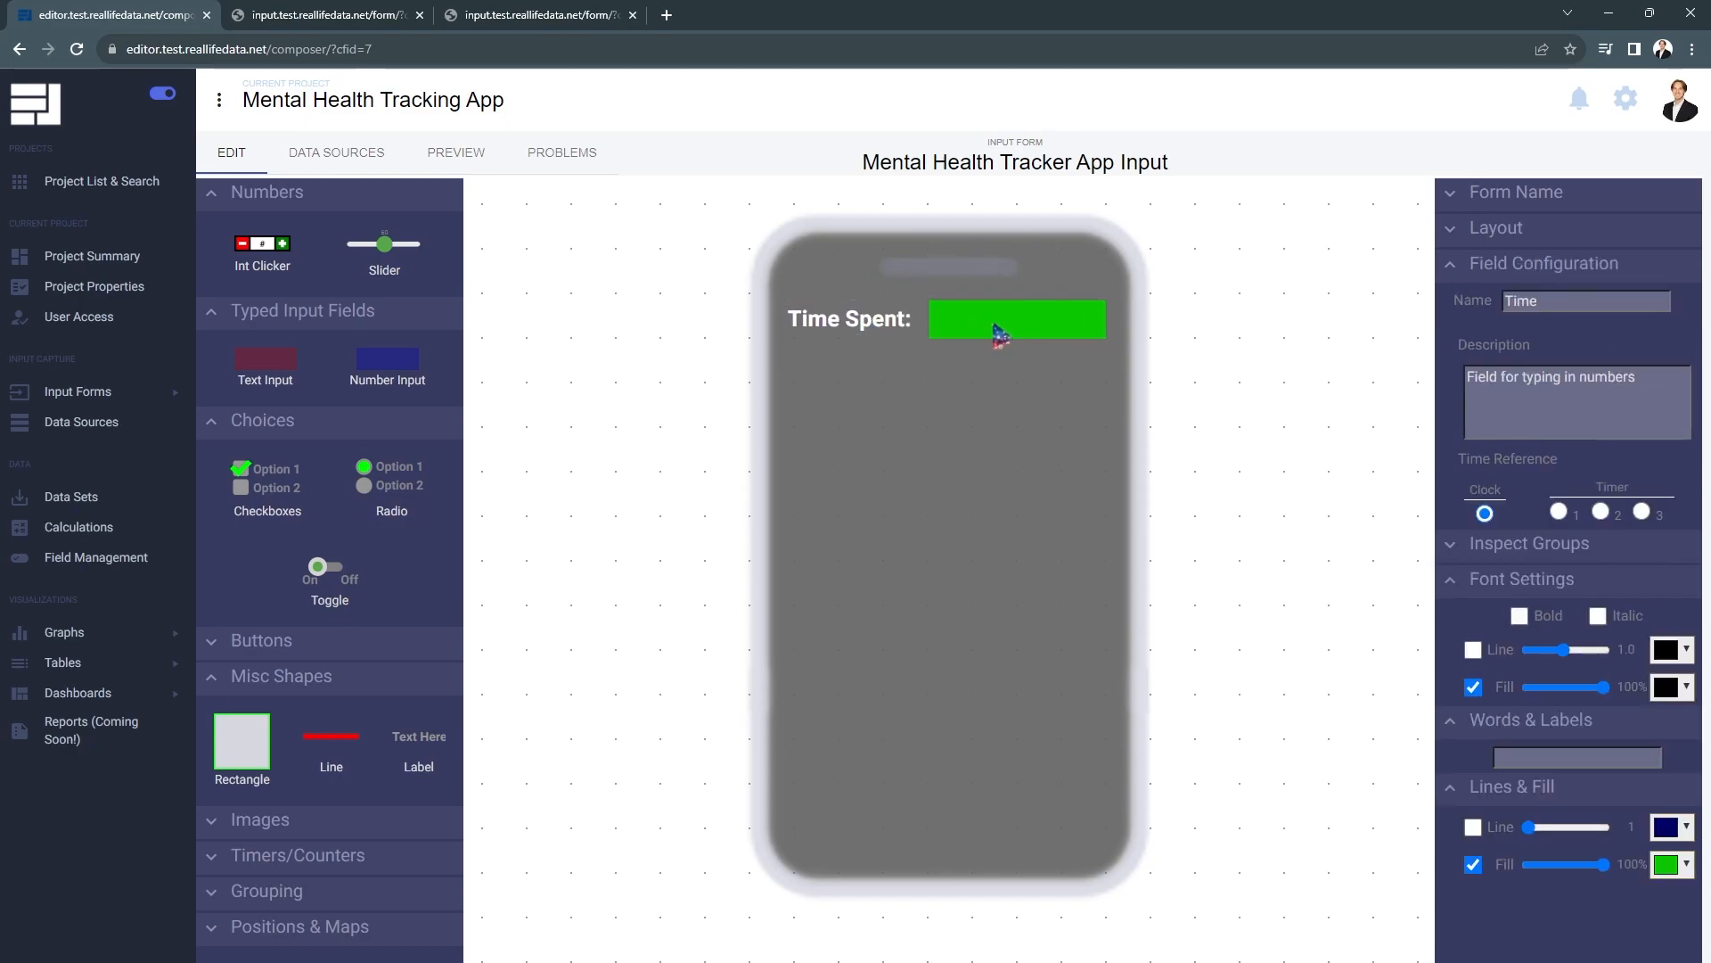
pyautogui.click(1065, 437)
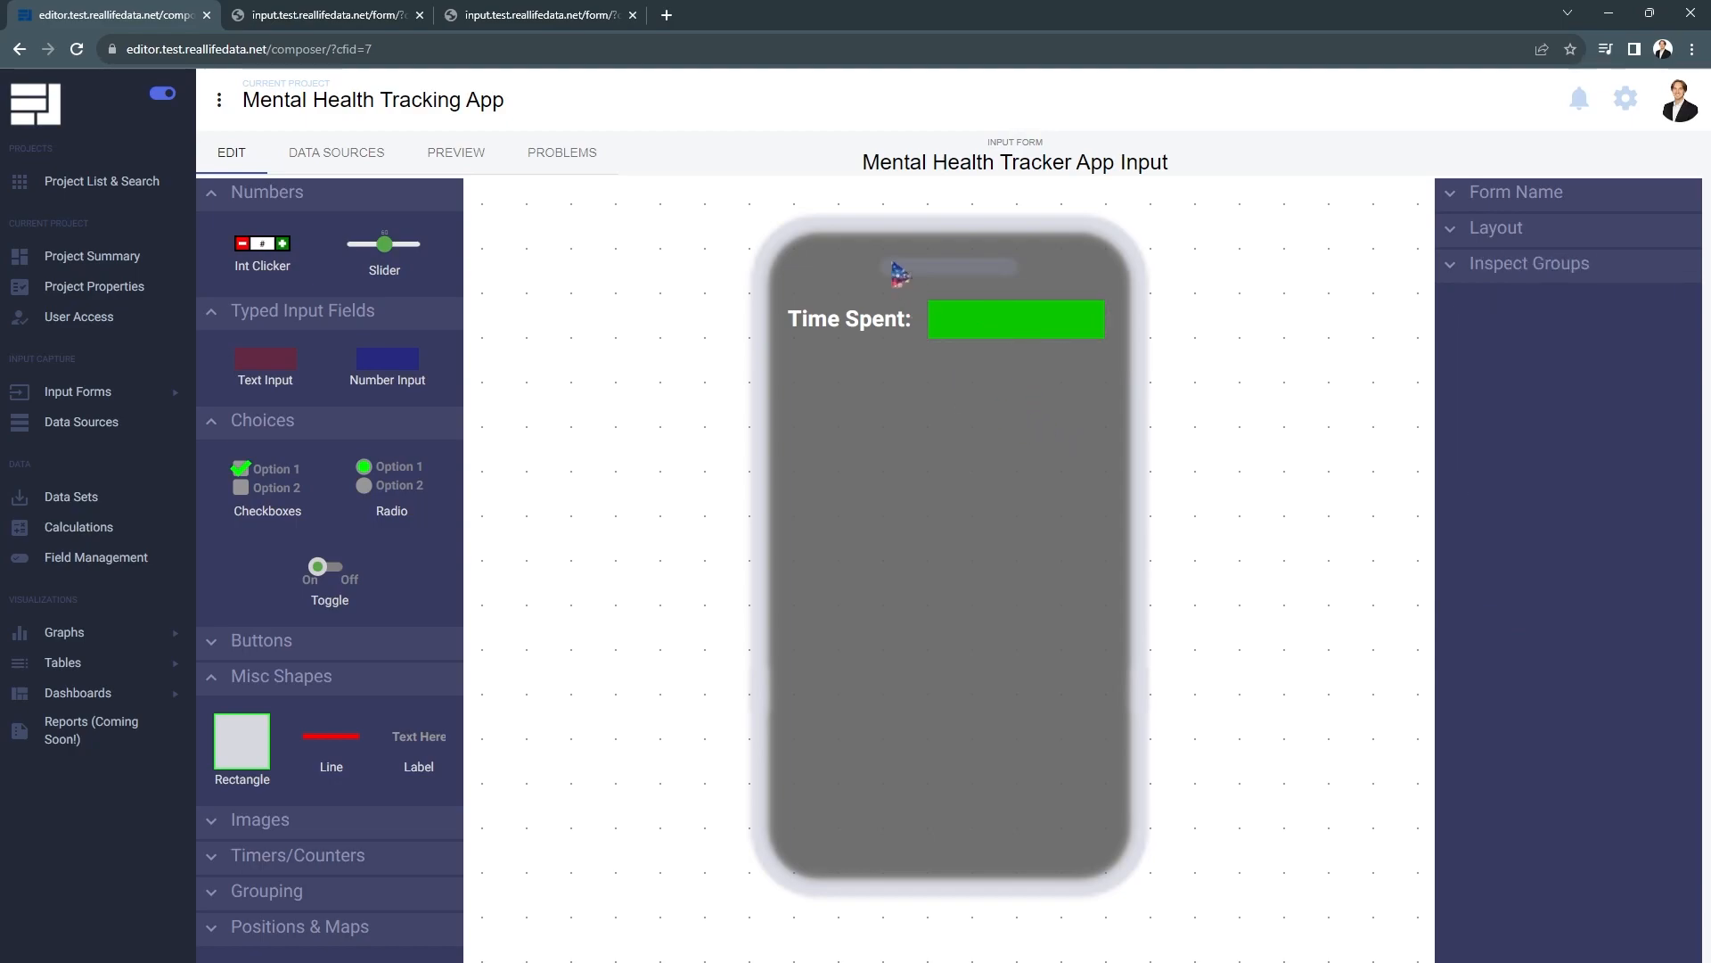
# Preview the form, enter 1 in the Time Spent field, and check the clock time of the logged event.
pyautogui.click(456, 154)
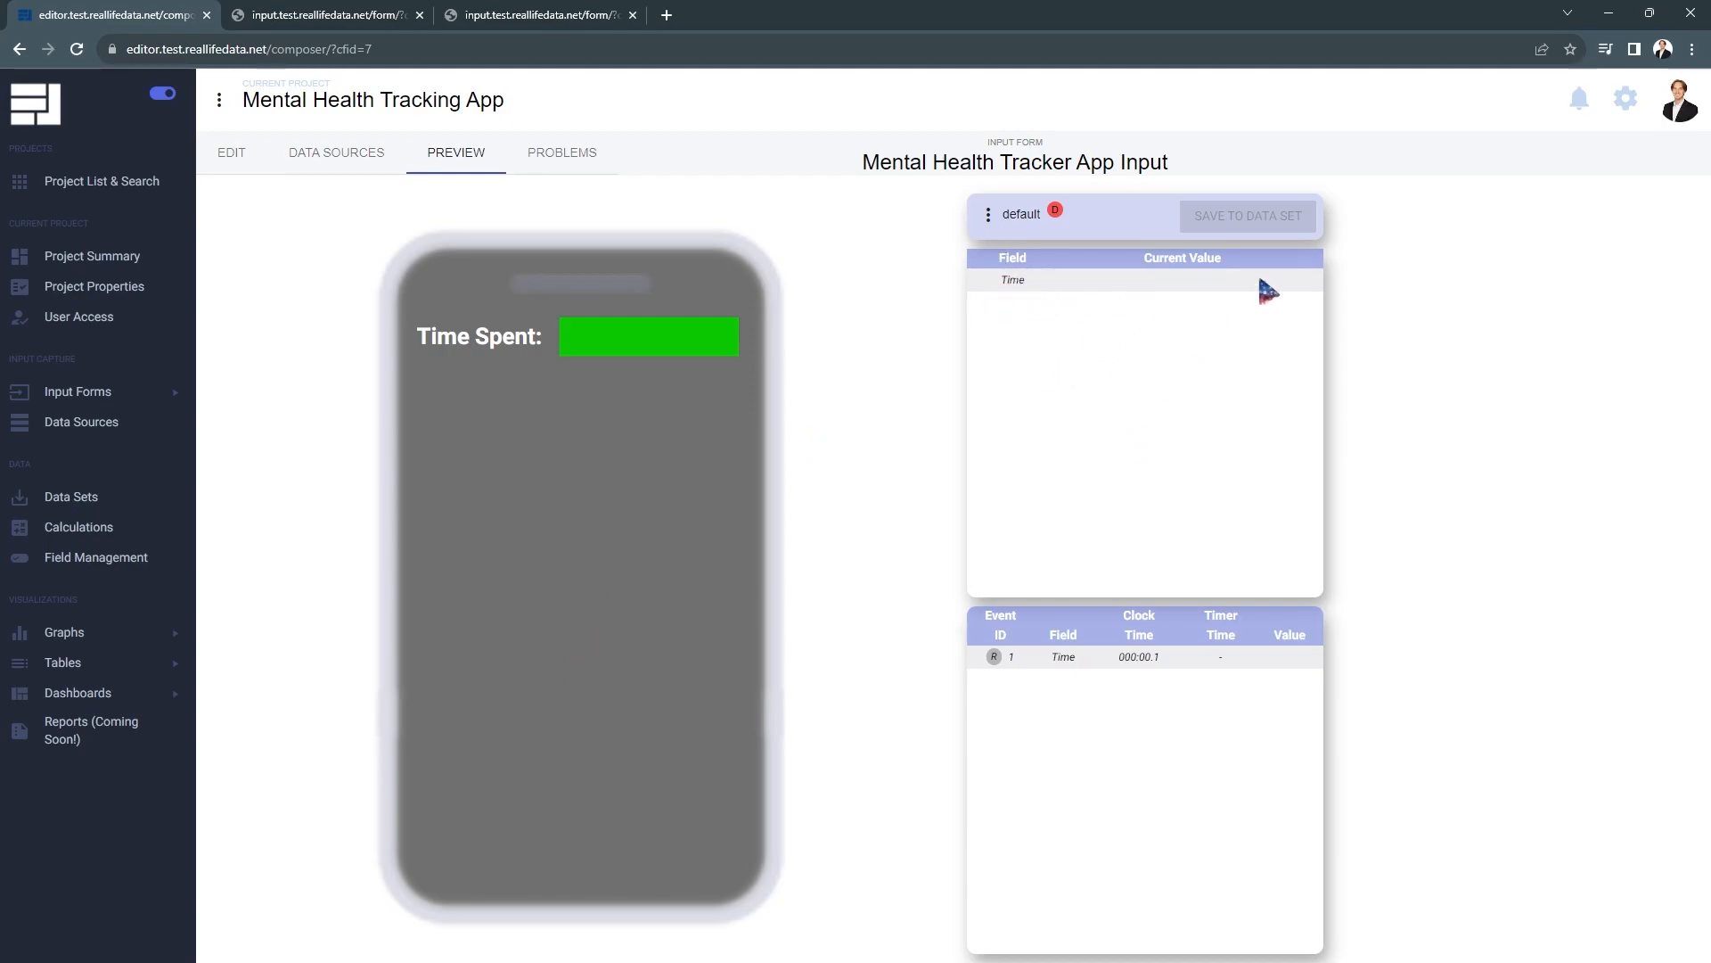
pyautogui.click(657, 334)
pyautogui.write('1')
pyautogui.click(831, 383)
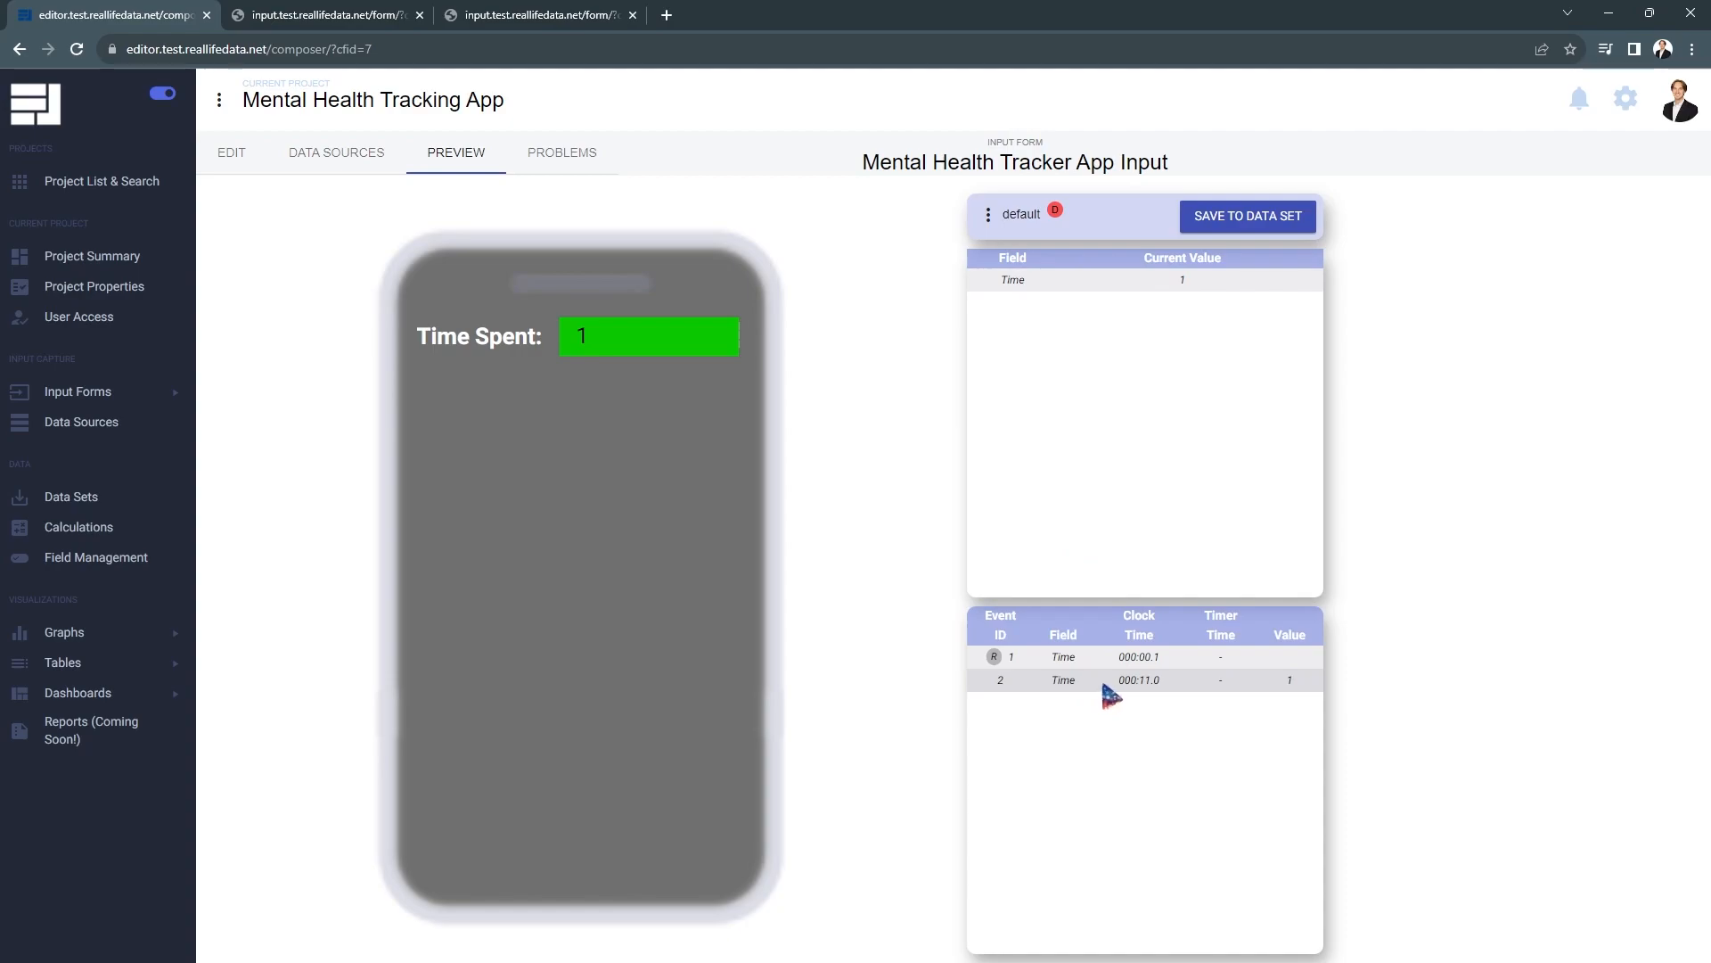
pyautogui.moveTo(1142, 682); pyautogui.dragTo(1168, 692)
pyautogui.click(1142, 756)
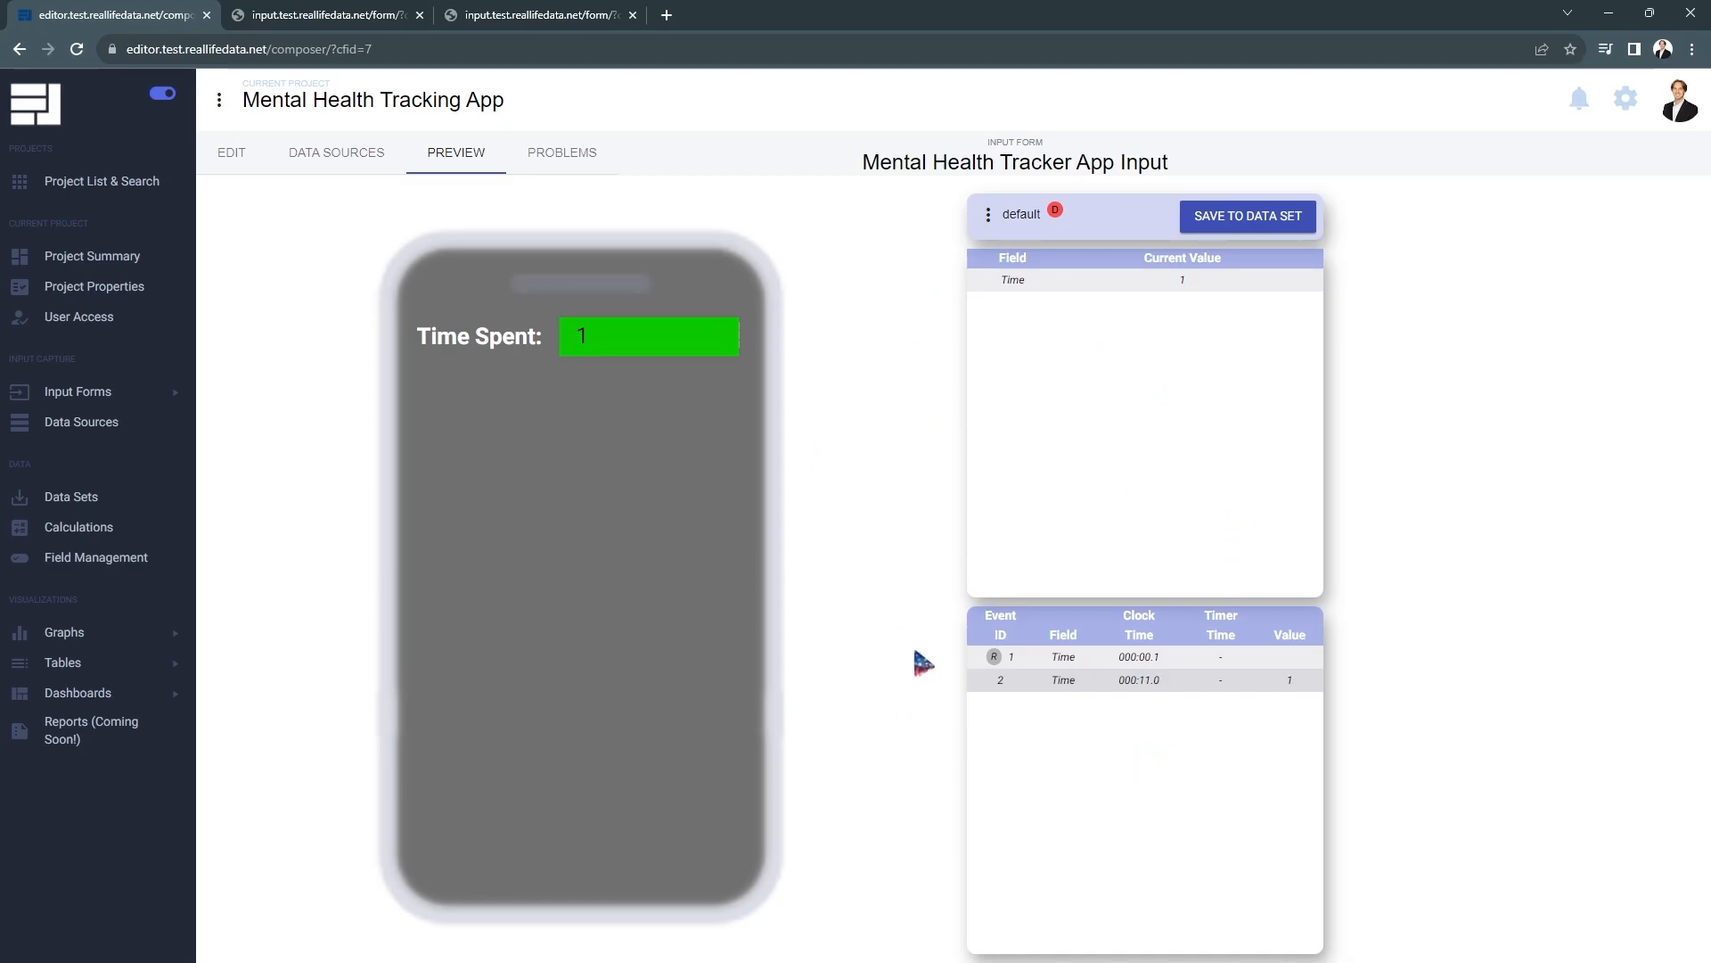
# Return to editing the form and duplicate the "Time Spent:" label, placing the copy directly beneath the original.
pyautogui.click(232, 158)
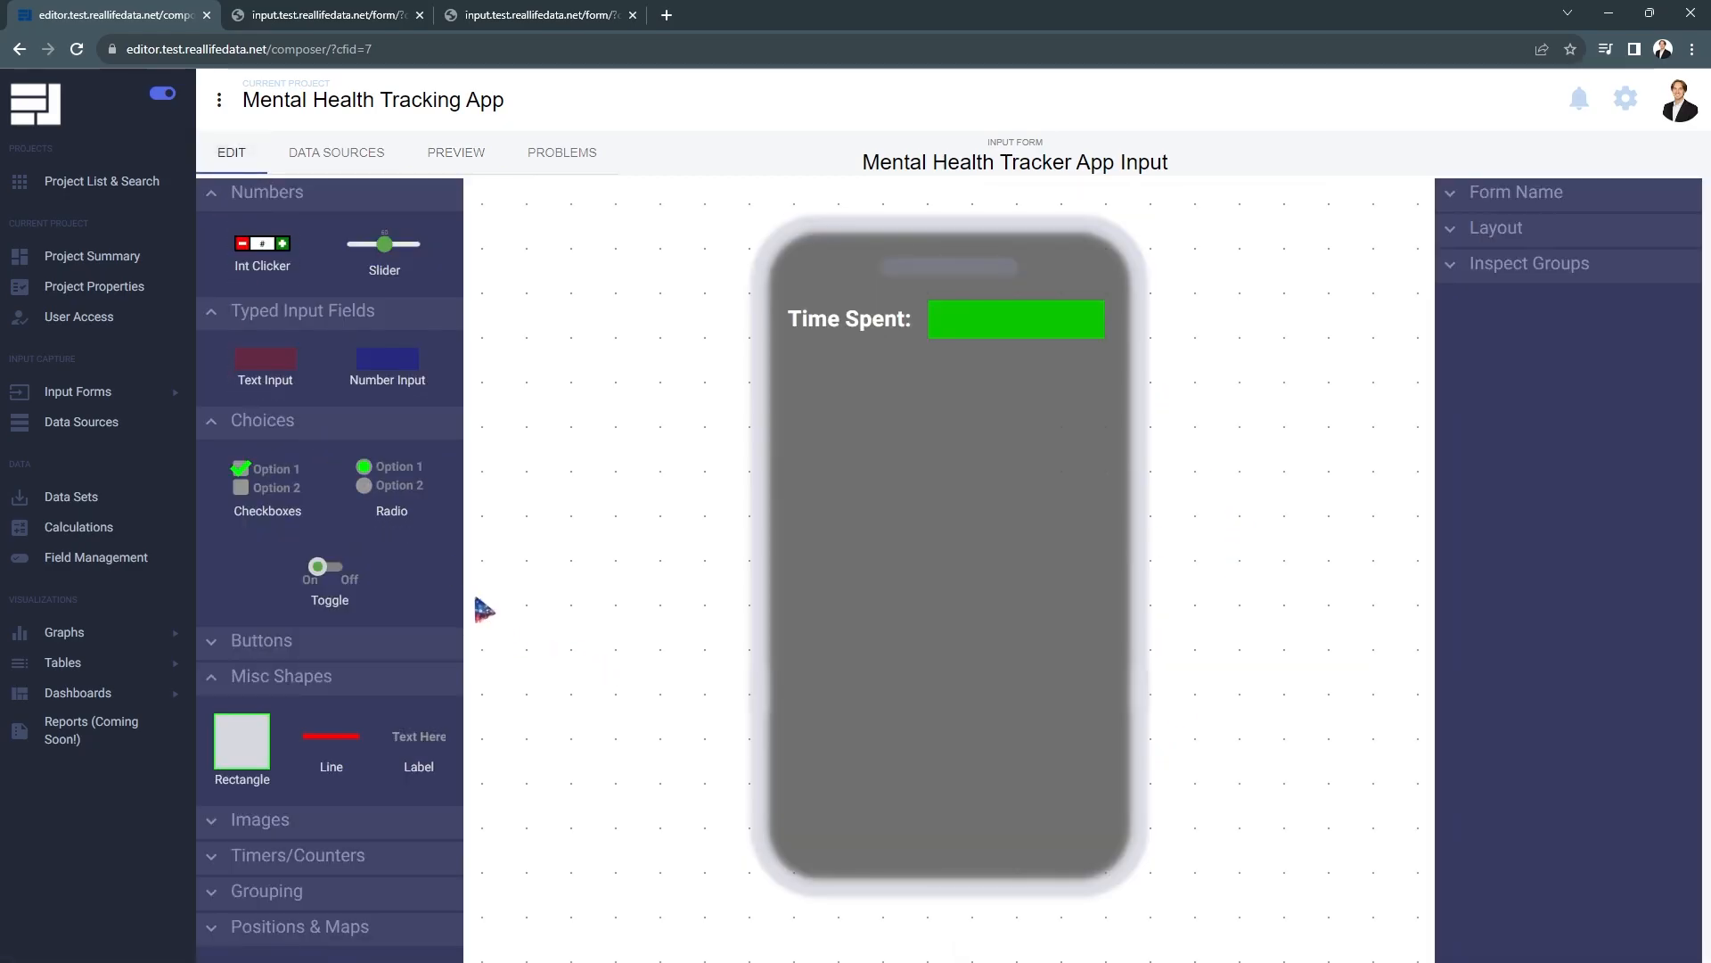
pyautogui.click(878, 325)
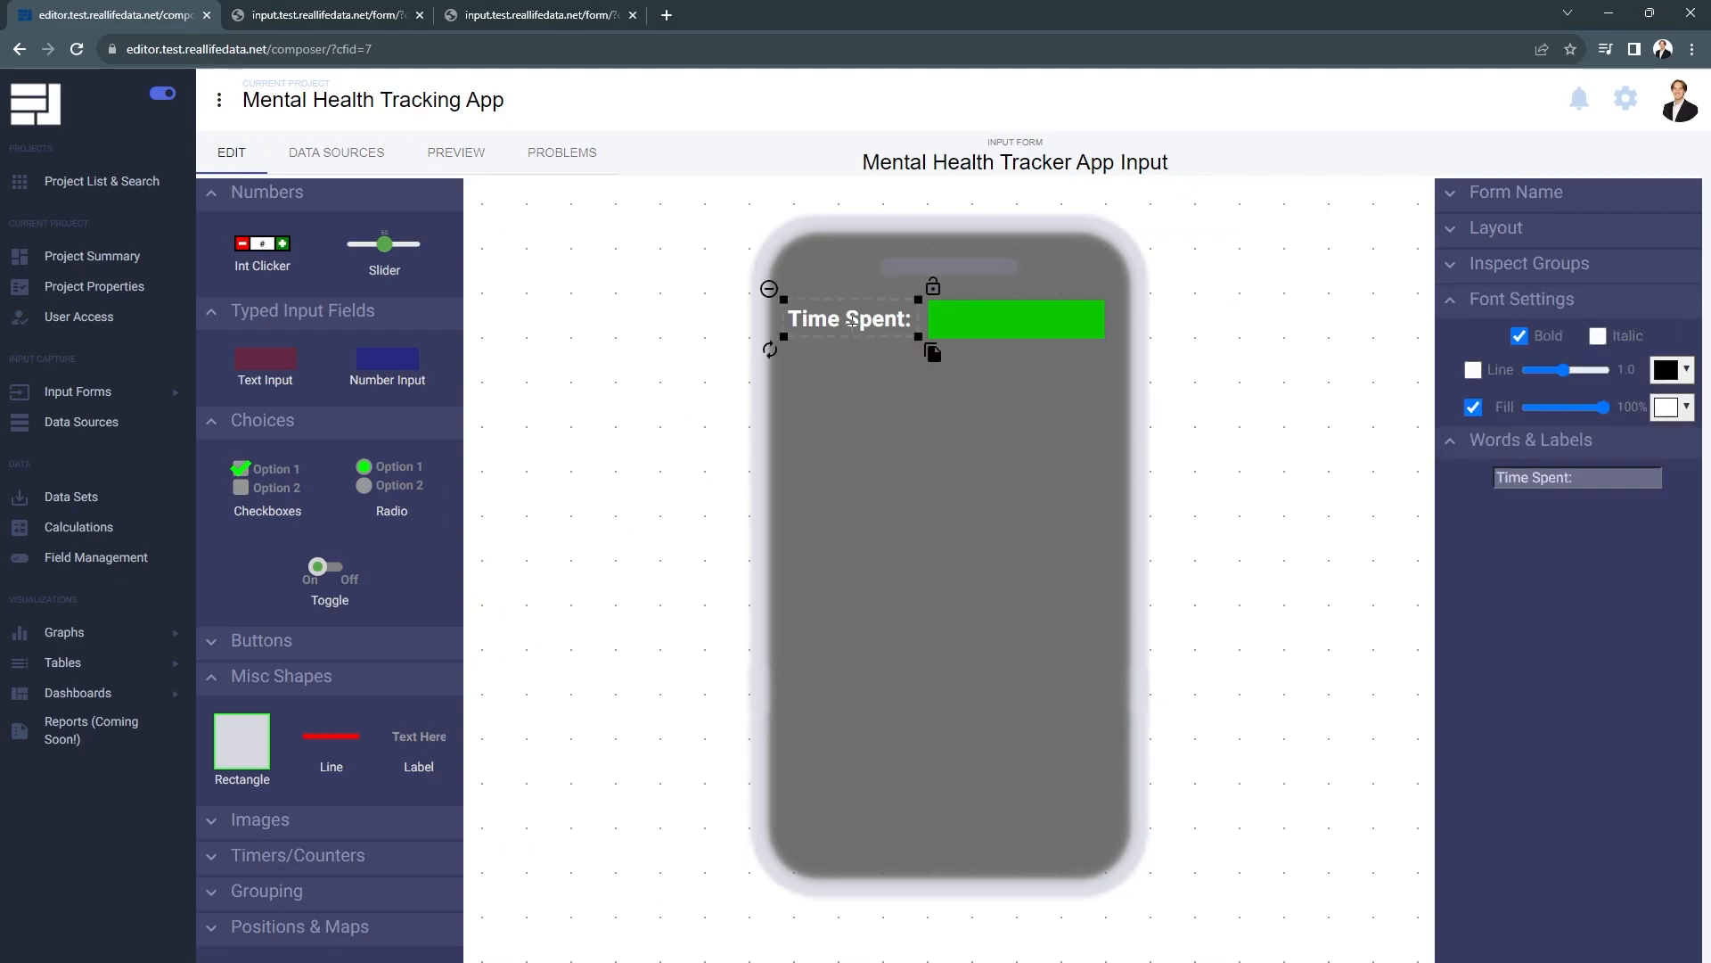
pyautogui.click(940, 366)
pyautogui.moveTo(934, 353); pyautogui.dragTo(934, 375)
pyautogui.moveTo(942, 411); pyautogui.dragTo(940, 416)
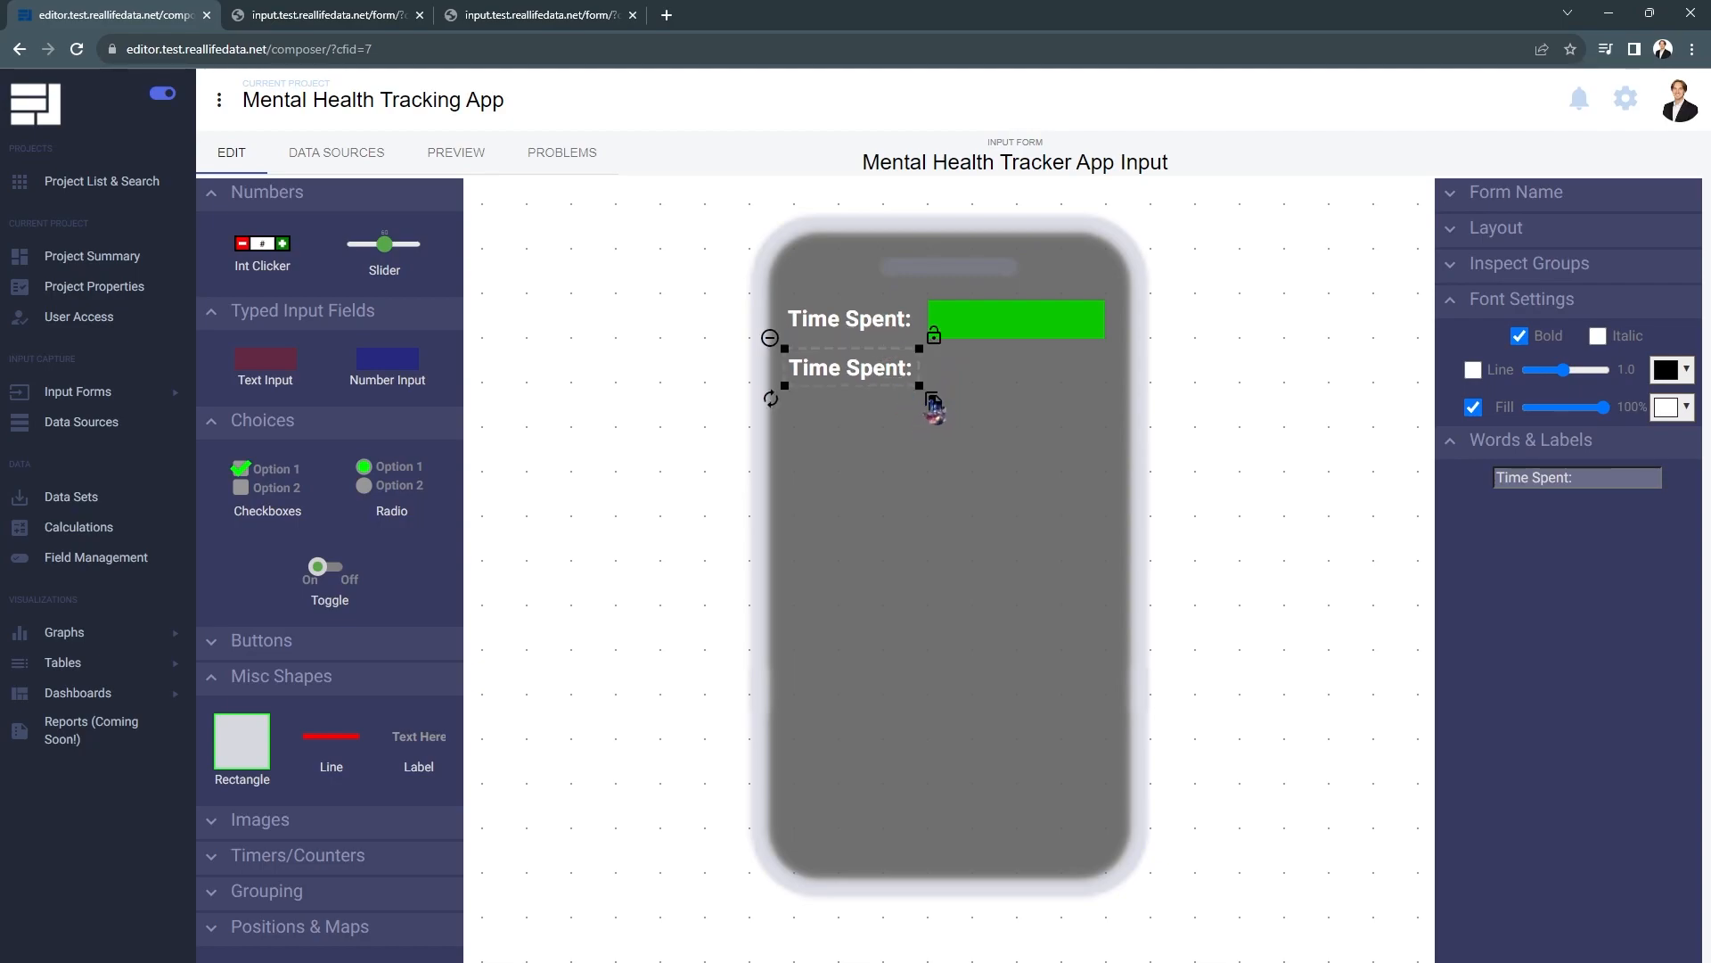
# Lock the duplicated label and unlock it again.
pyautogui.click(779, 412)
pyautogui.click(779, 413)
pyautogui.click(934, 336)
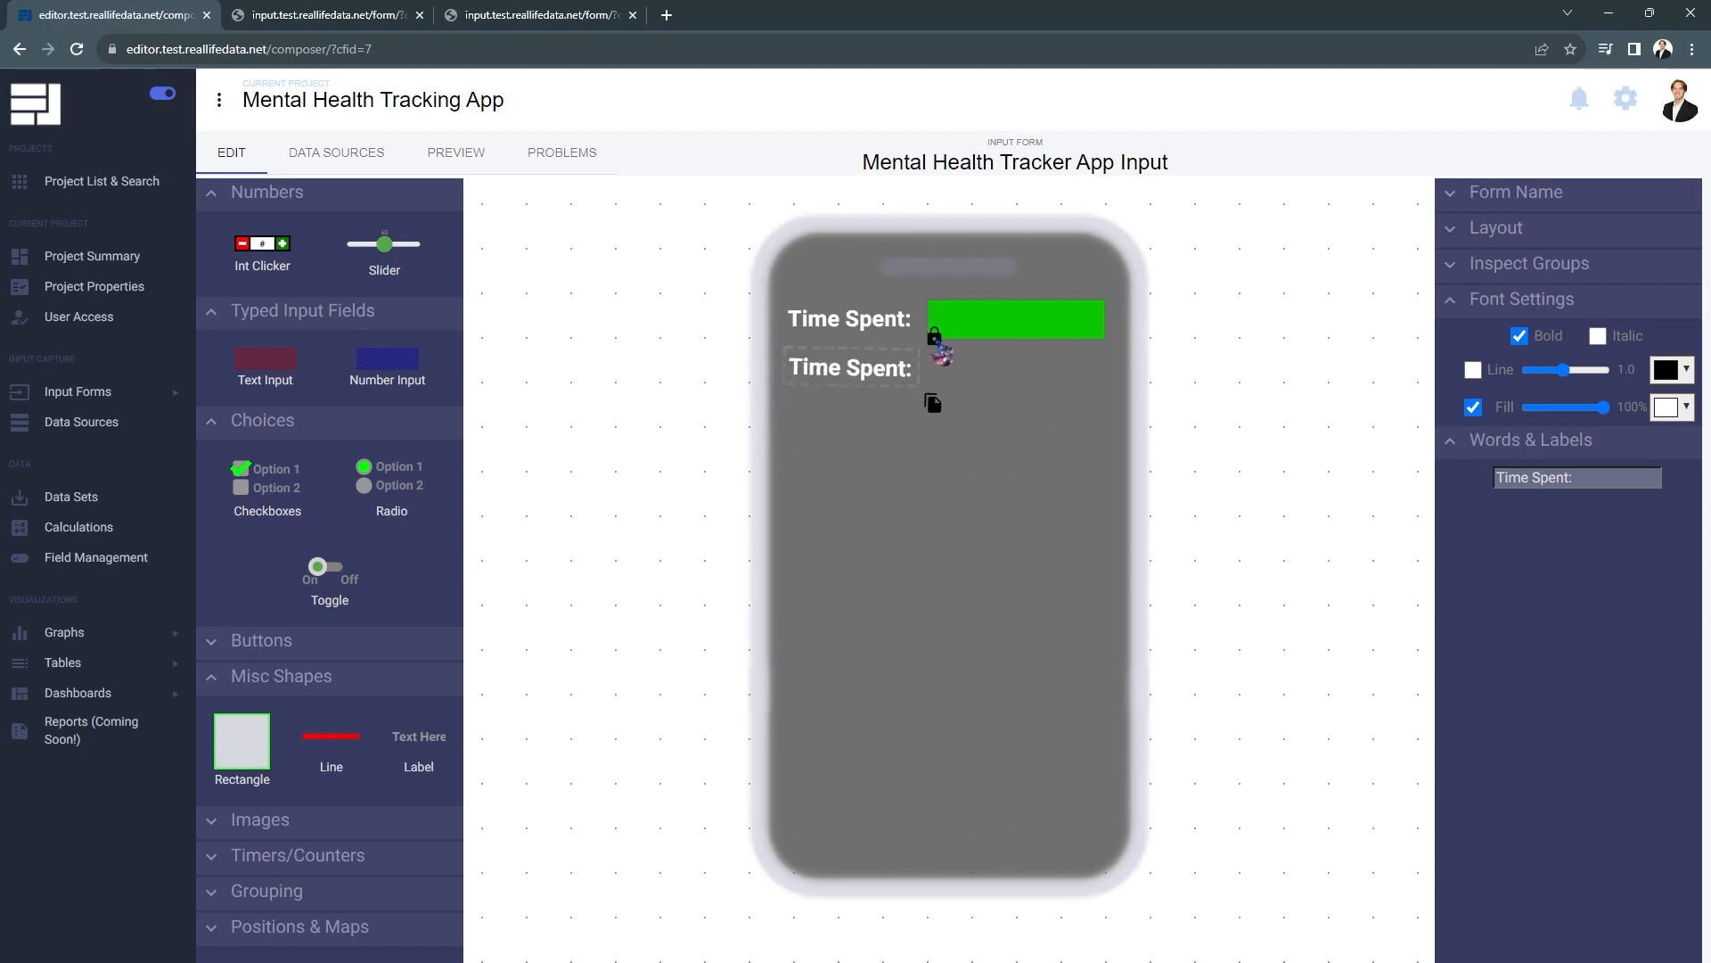
pyautogui.click(935, 338)
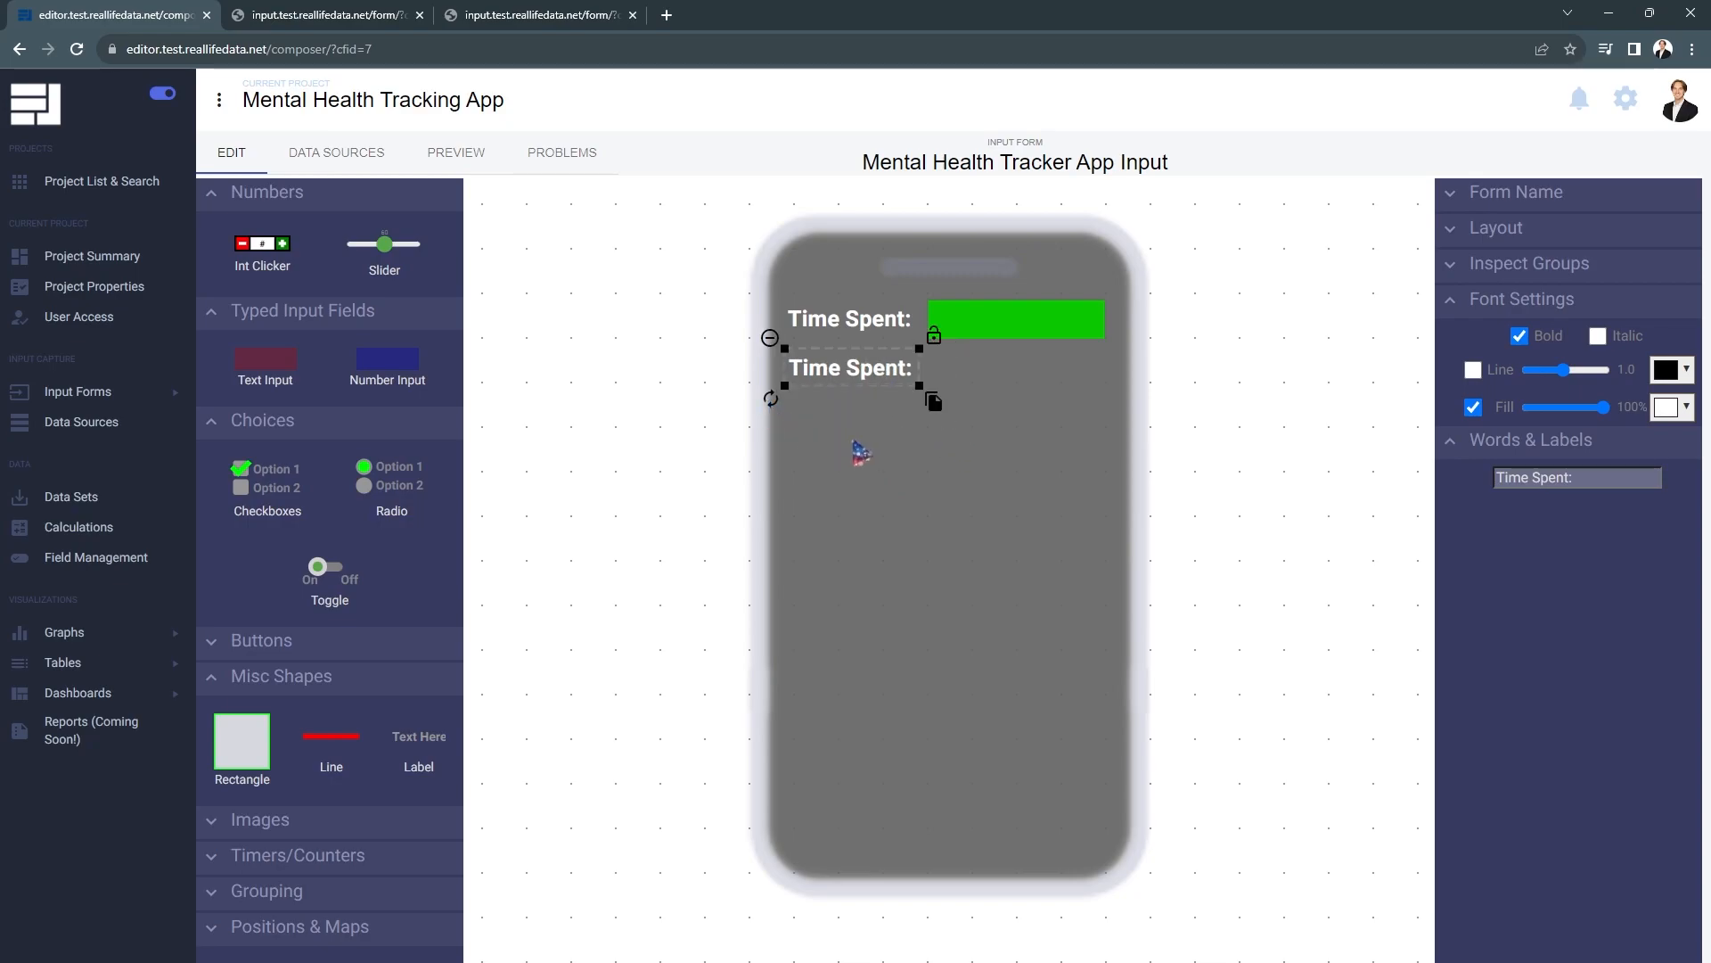
pyautogui.click(899, 451)
# Change the duplicated label's text to "Activities:".
pyautogui.click(872, 367)
pyautogui.tripleClick(1554, 476)
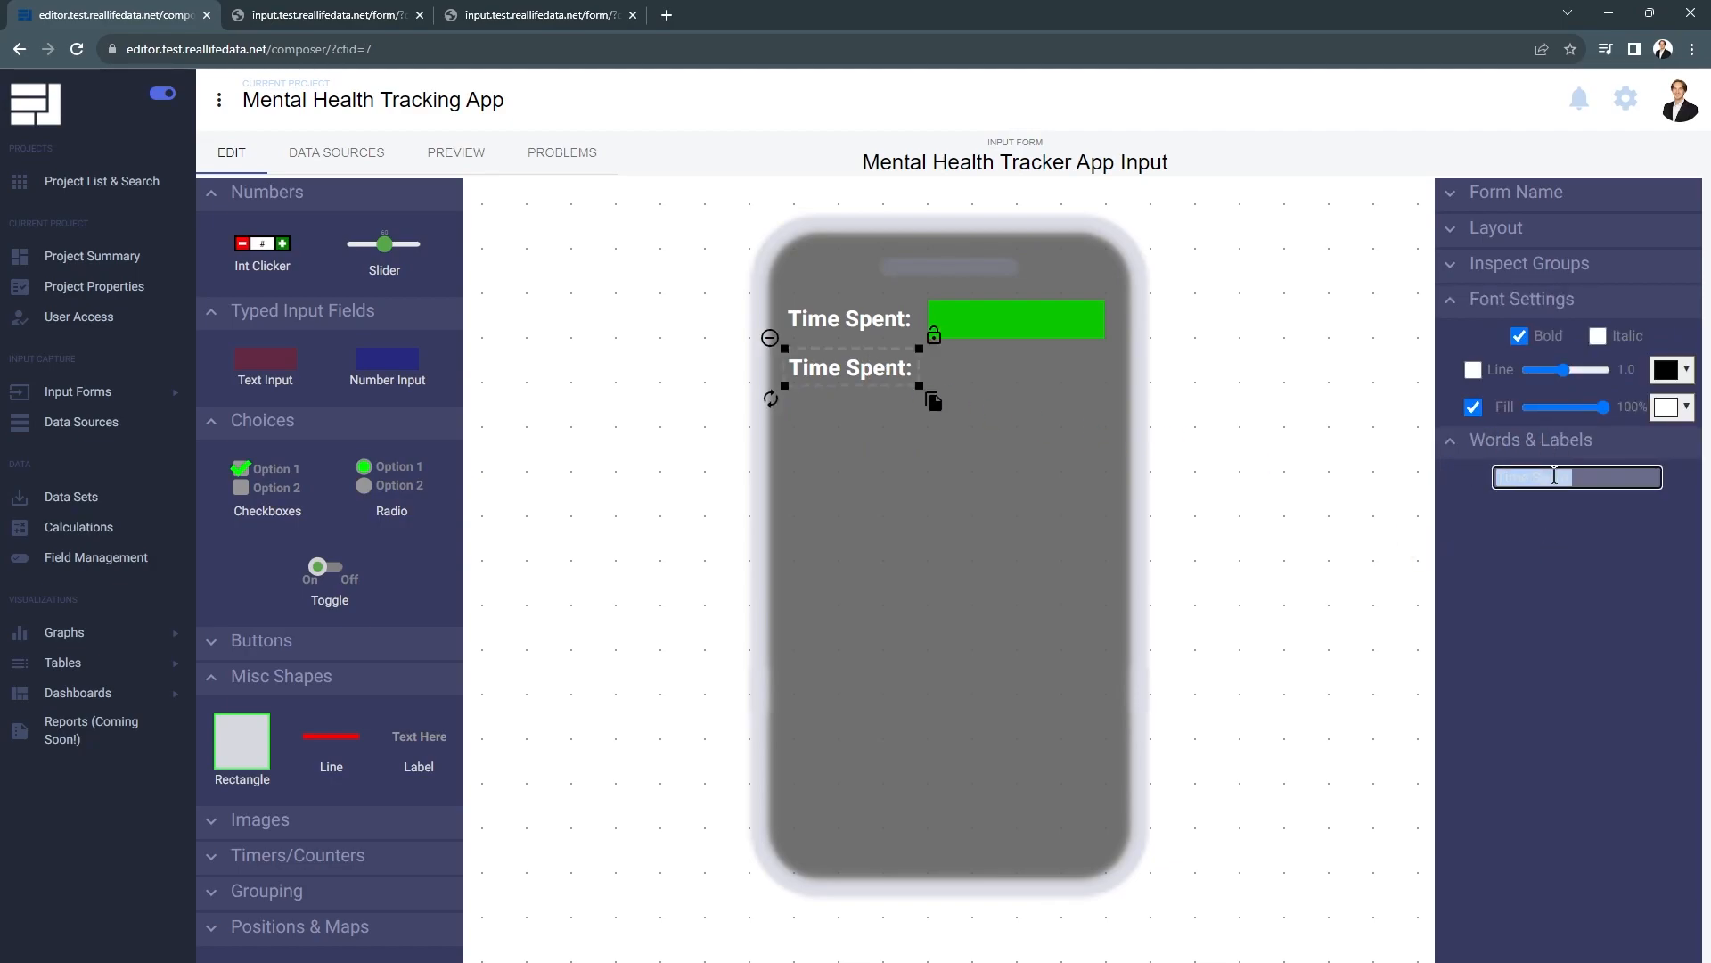
pyautogui.write('ACTIVI')
pyautogui.press('BackSpace')
pyautogui.press('BackSpace')
pyautogui.press('BackSpace')
pyautogui.press('BackSpace')
pyautogui.press('BackSpace')
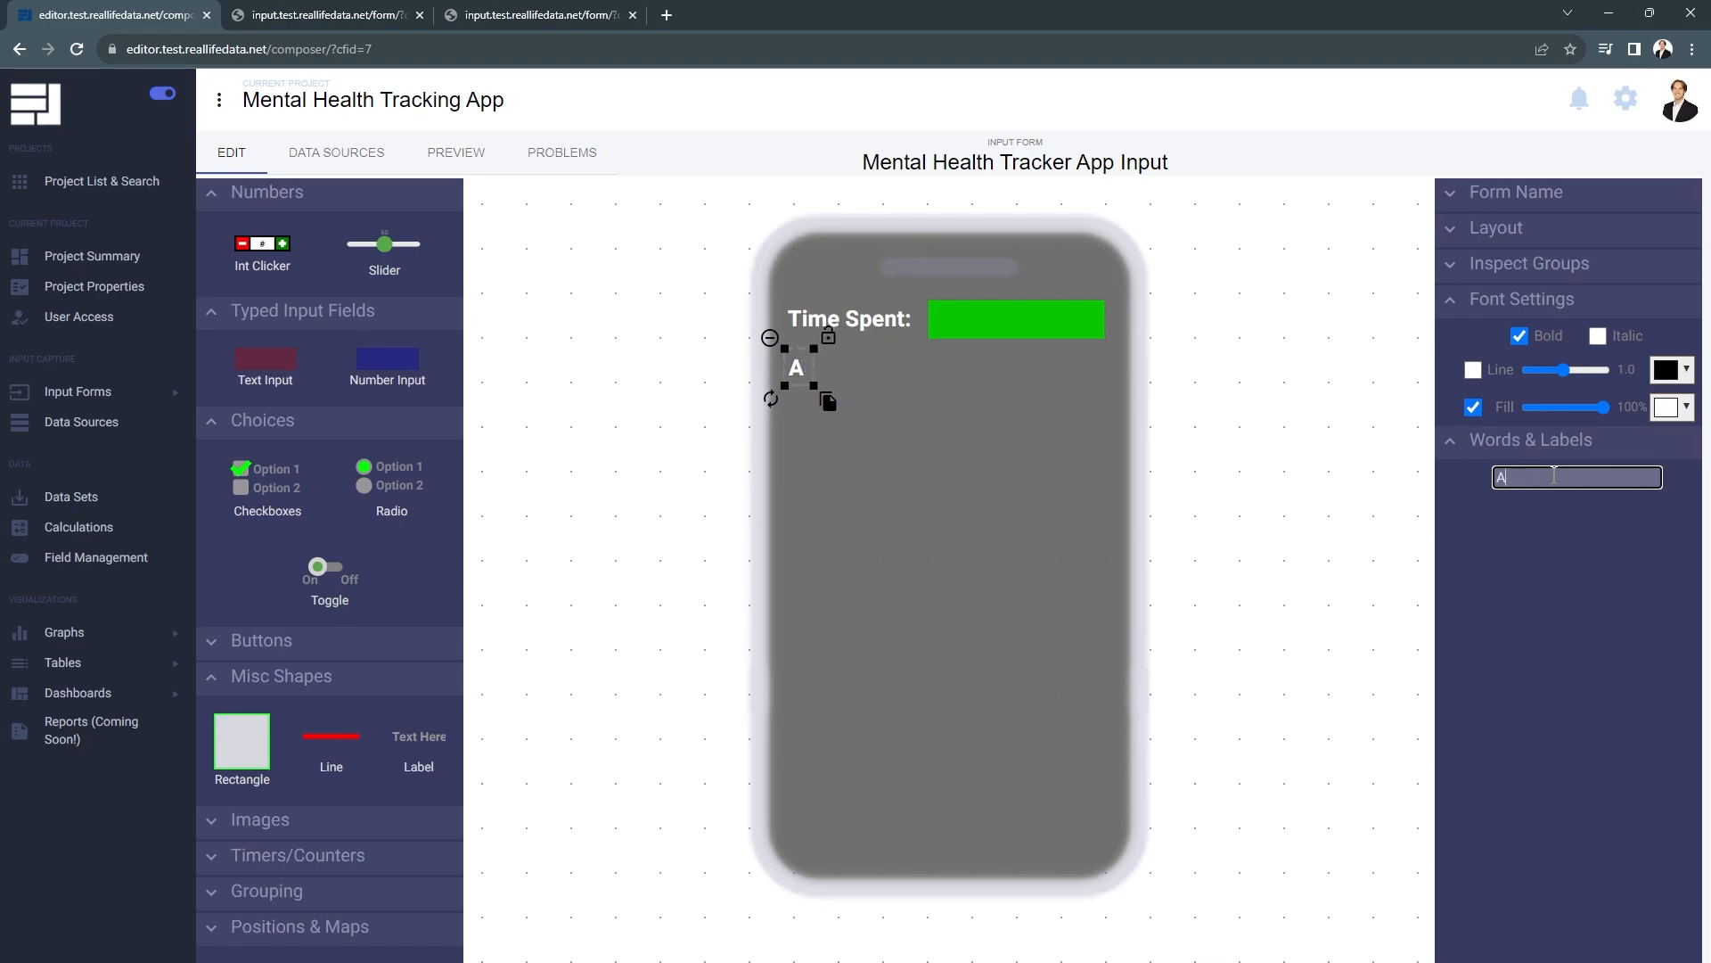
pyautogui.write('ctivities:')
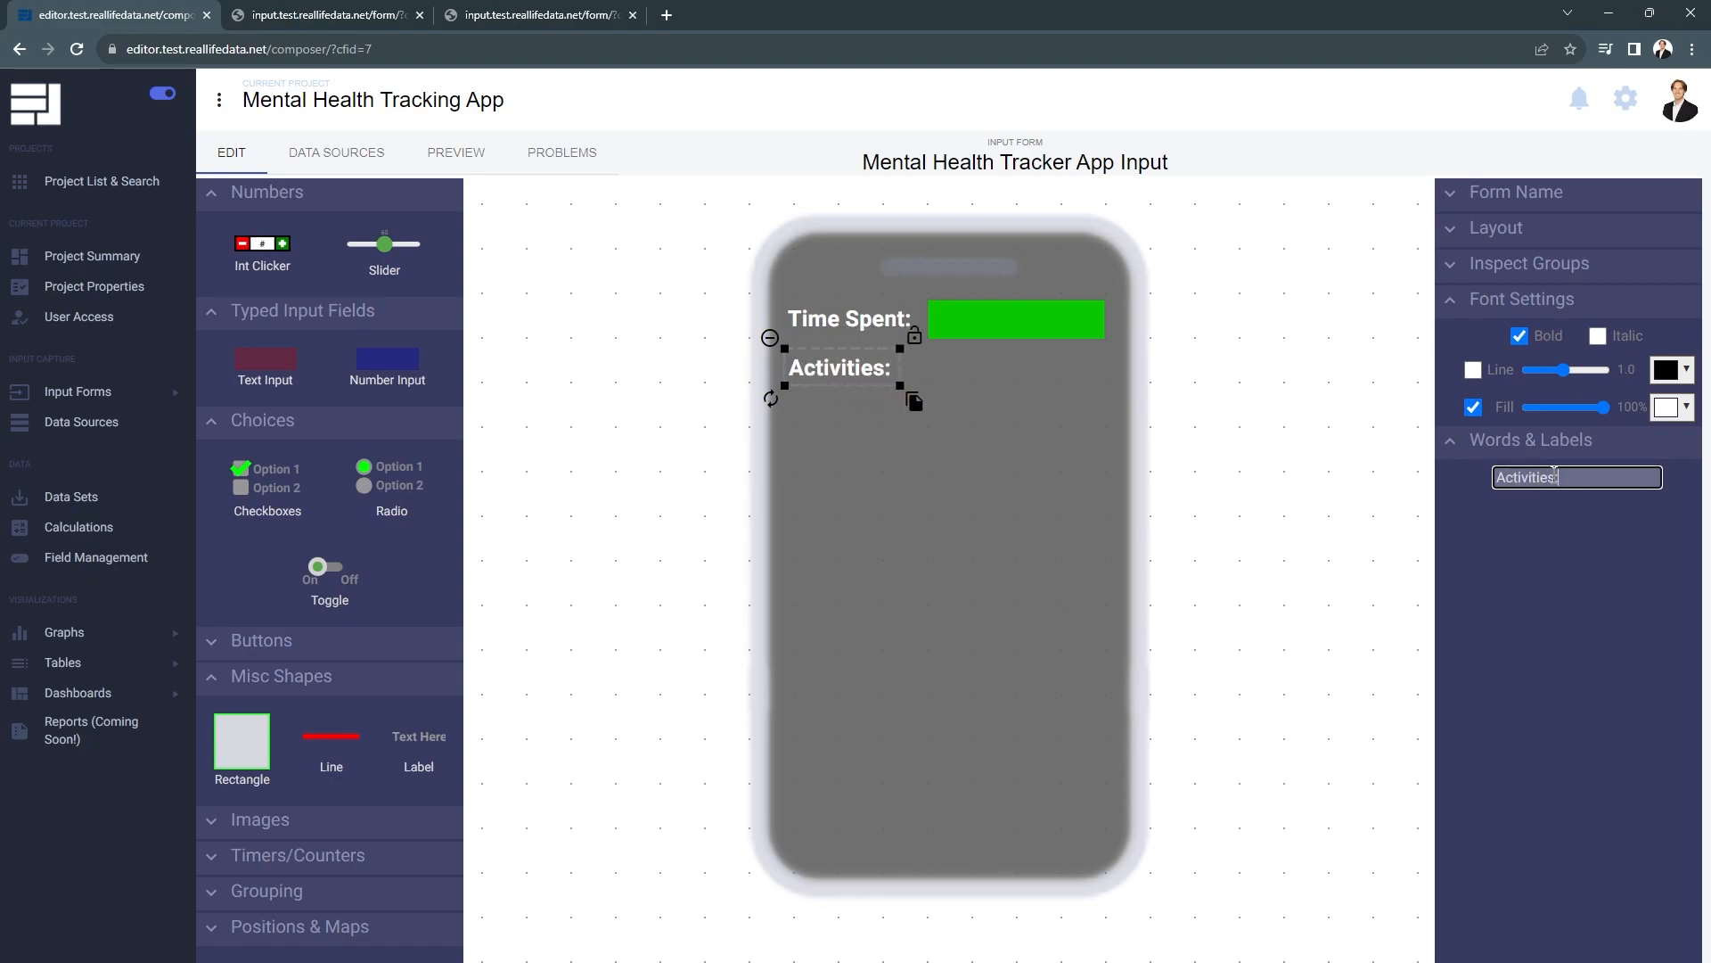
pyautogui.click(1048, 615)
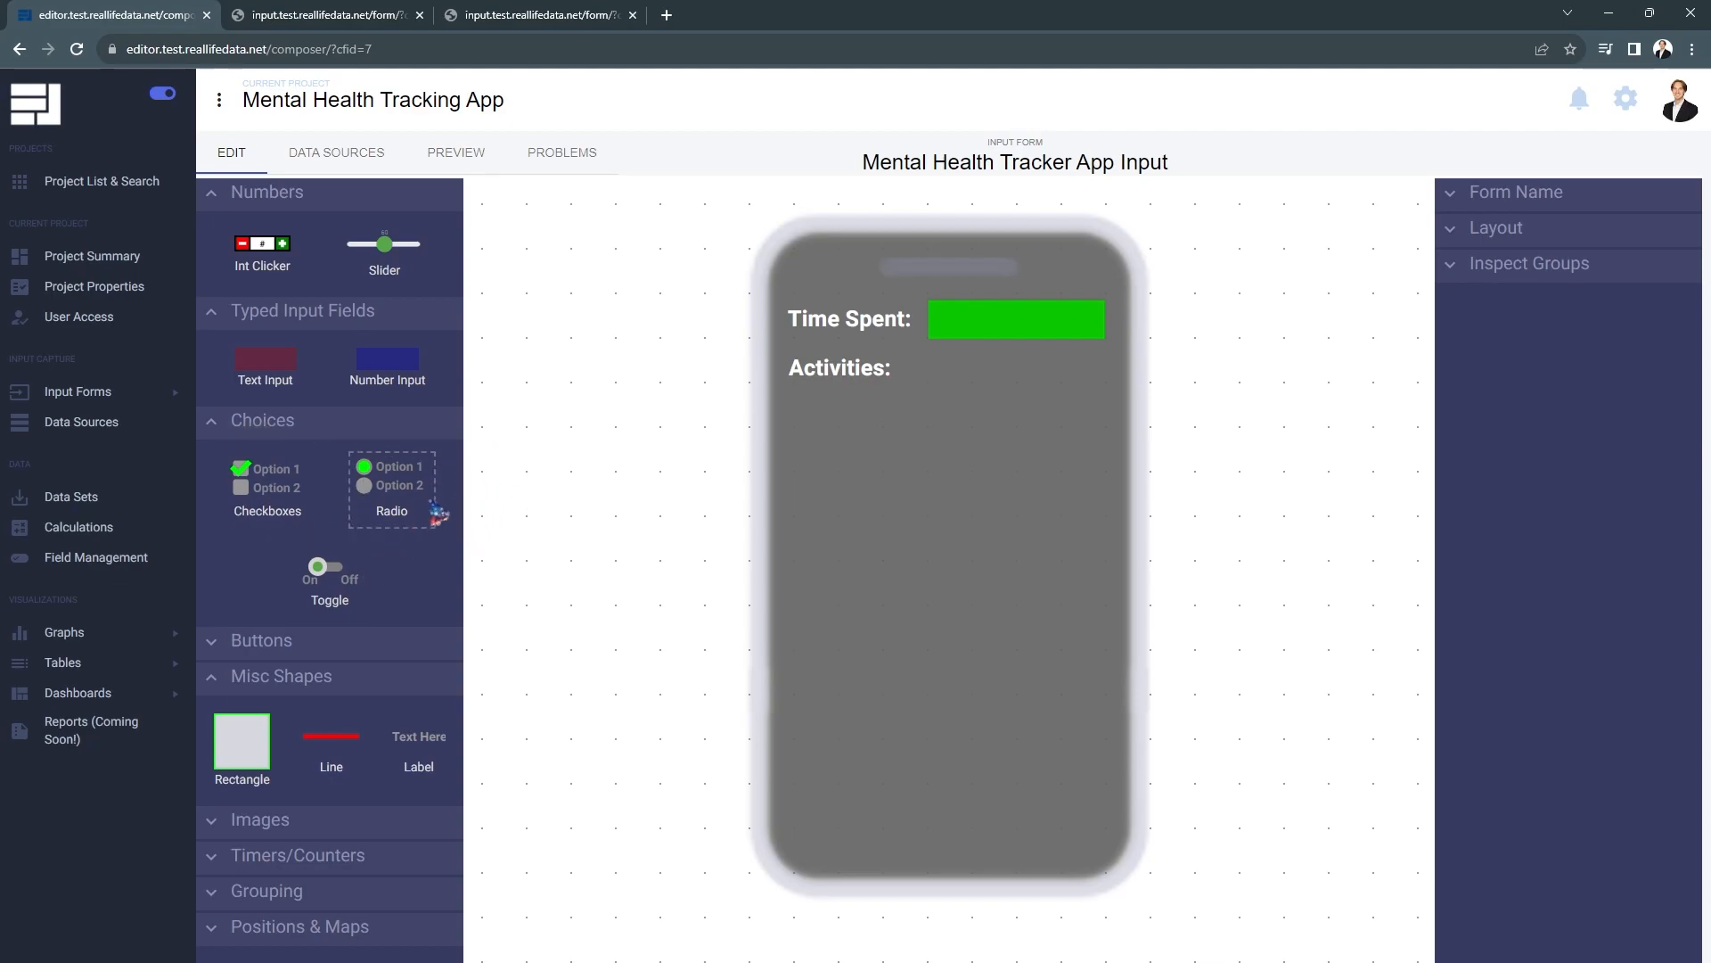
# Add a radio choice field under the "Activities:" label and set it to have no default choice.
pyautogui.moveTo(410, 492); pyautogui.dragTo(867, 434)
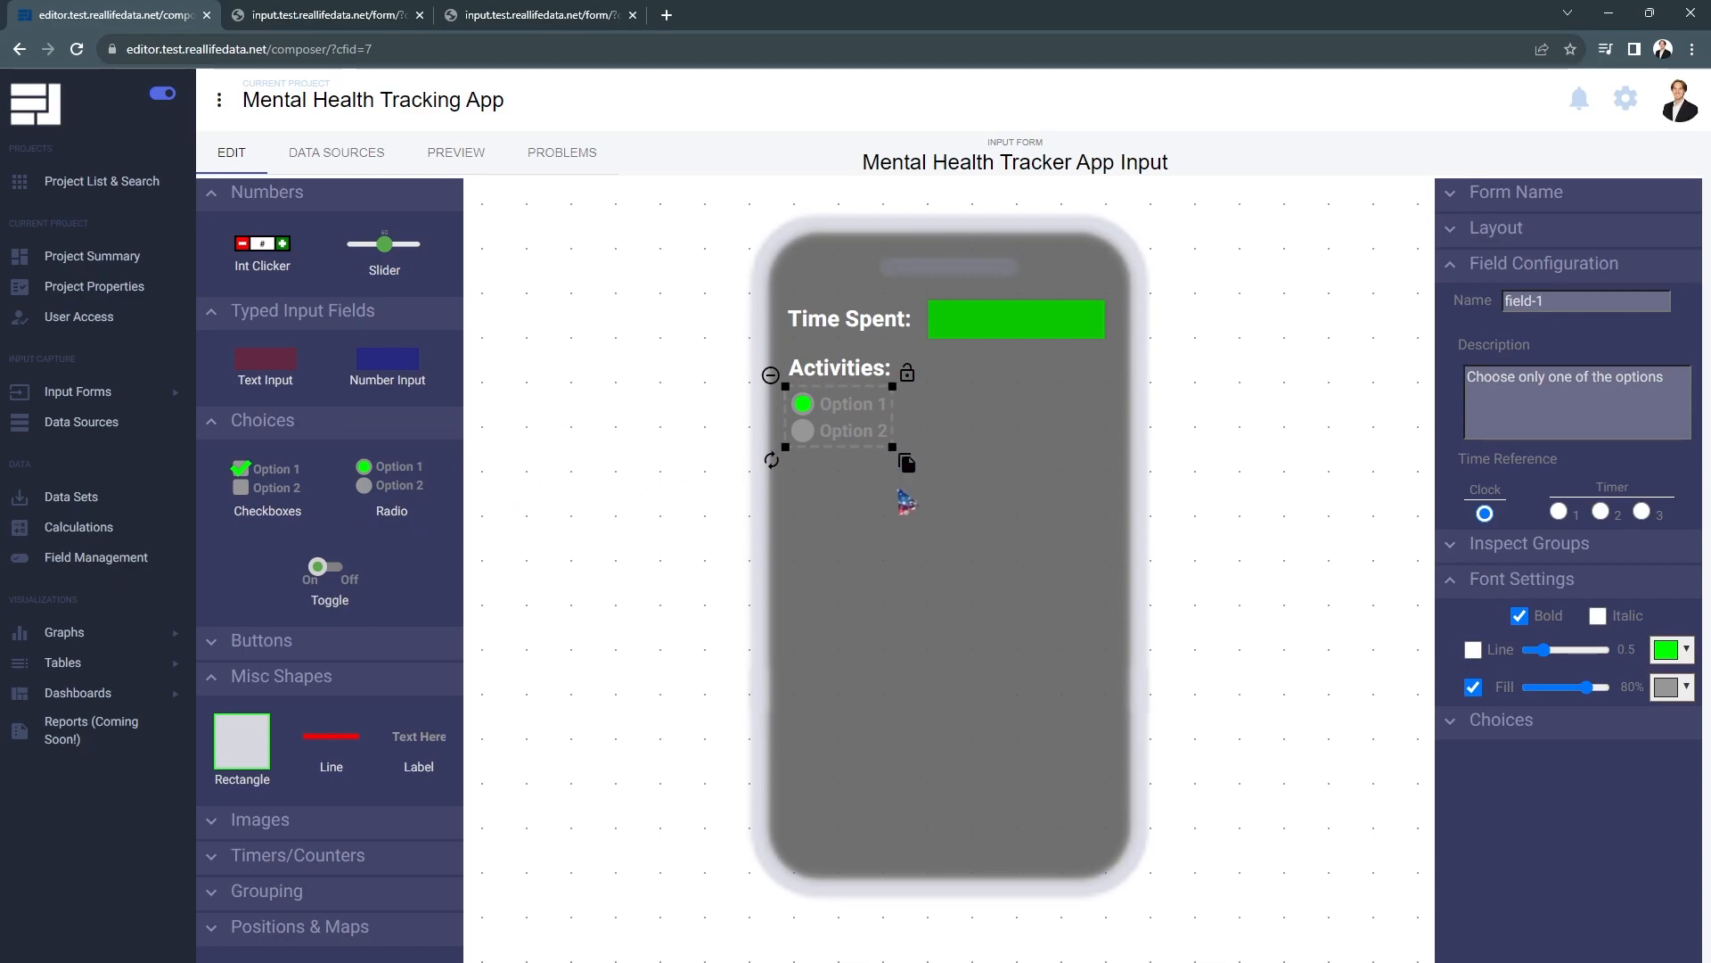
pyautogui.click(1478, 581)
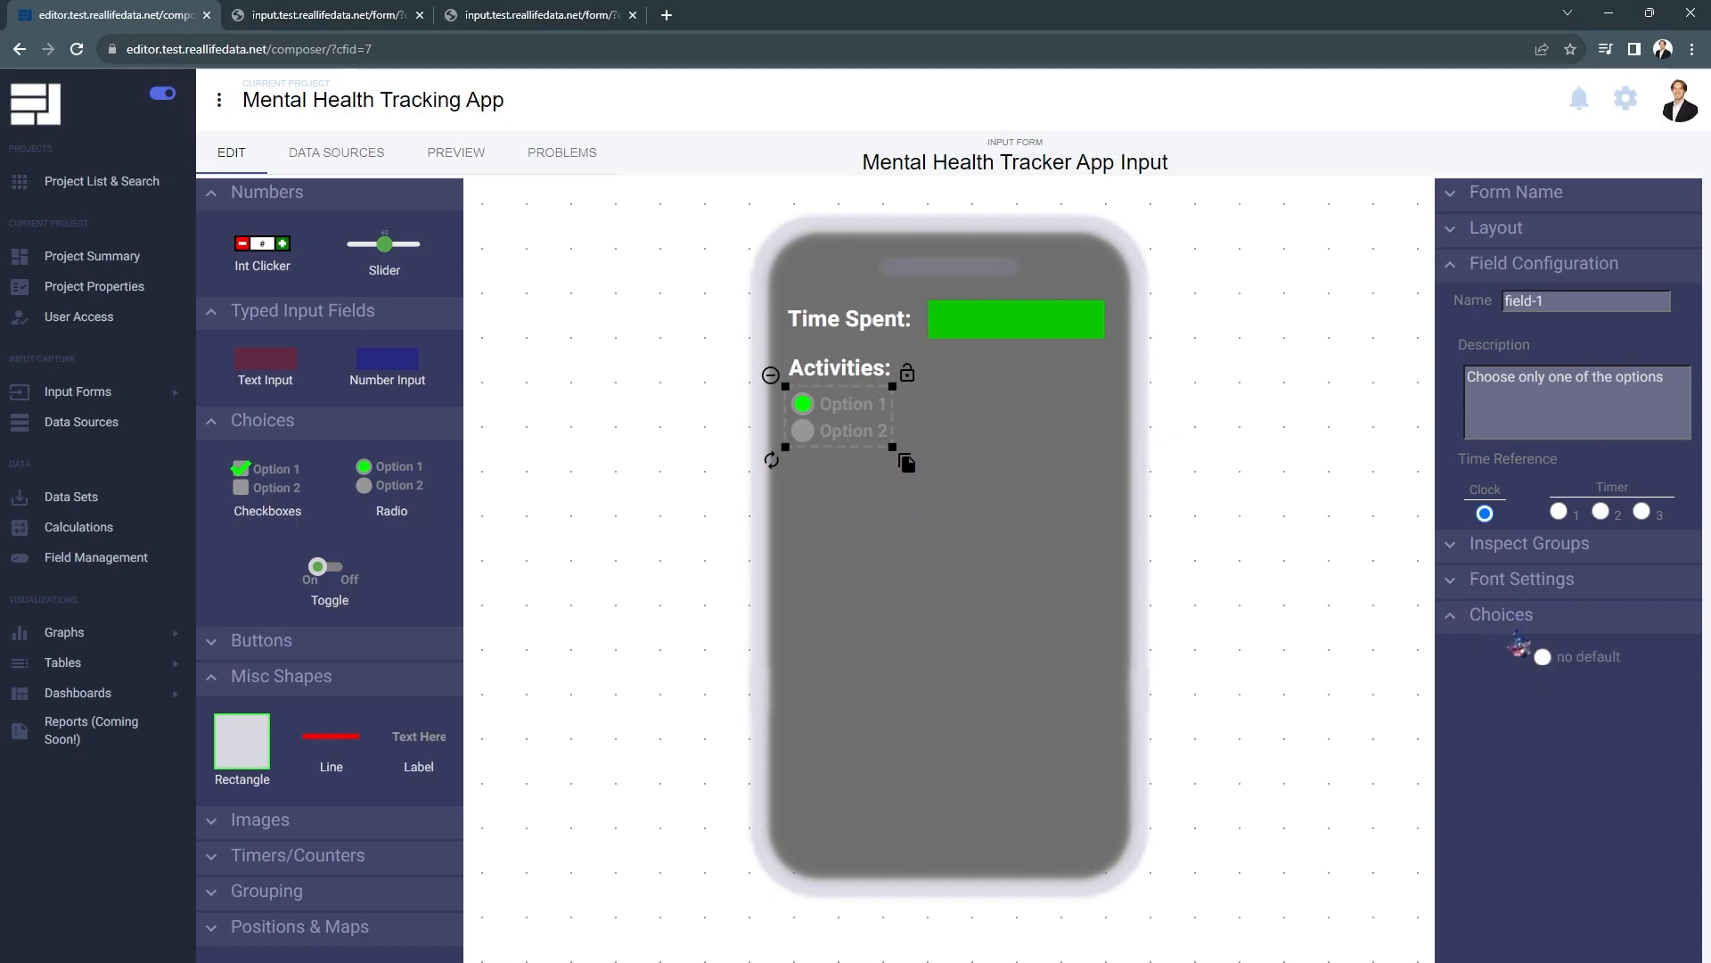
pyautogui.click(1461, 266)
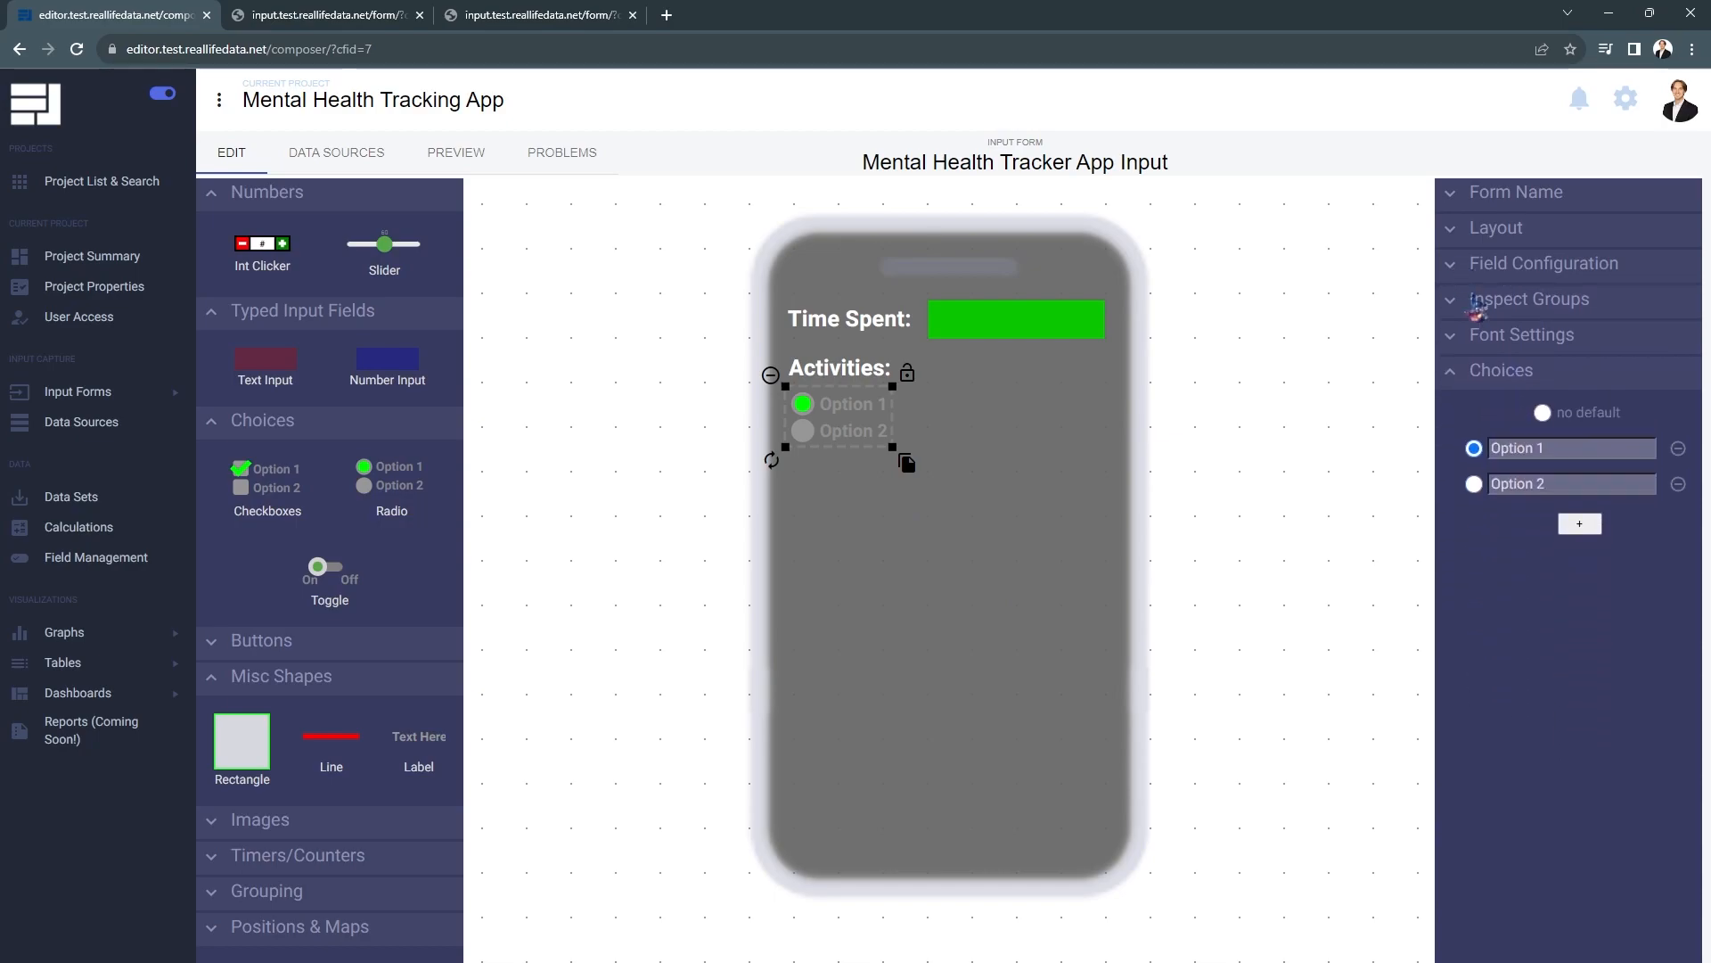
pyautogui.click(1542, 412)
# Rename the radio field's two choices as "Work" and "Work Out".
pyautogui.tripleClick(1565, 458)
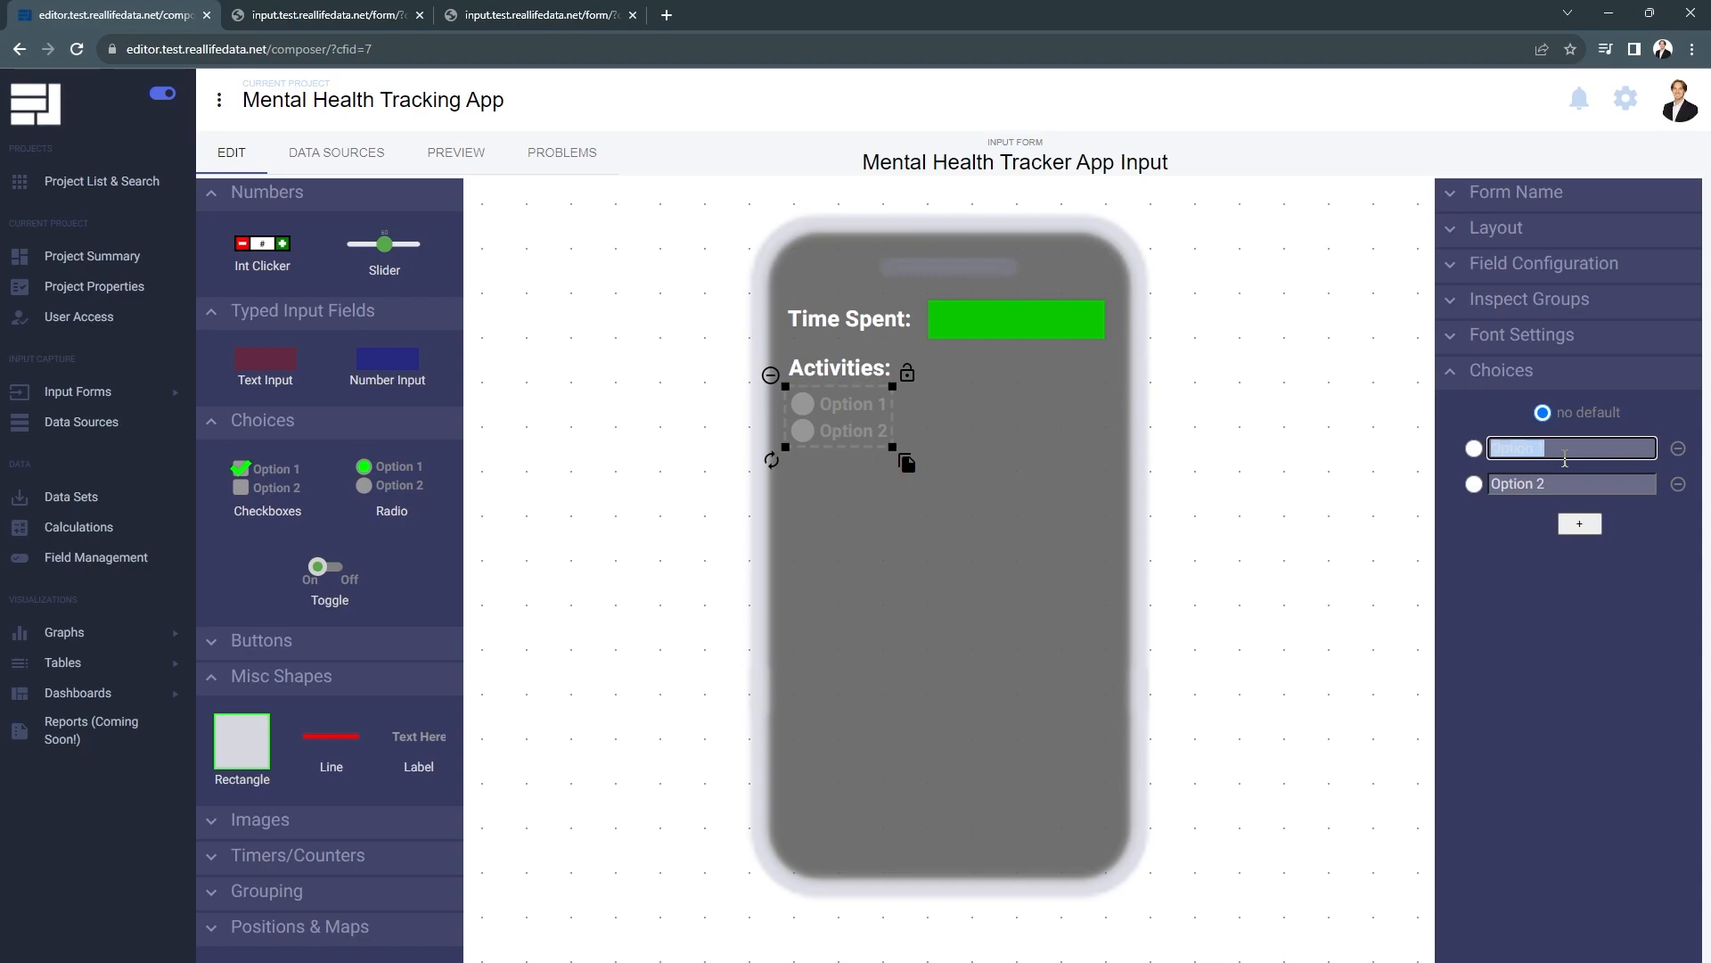
pyautogui.write('Work')
pyautogui.tripleClick(1558, 483)
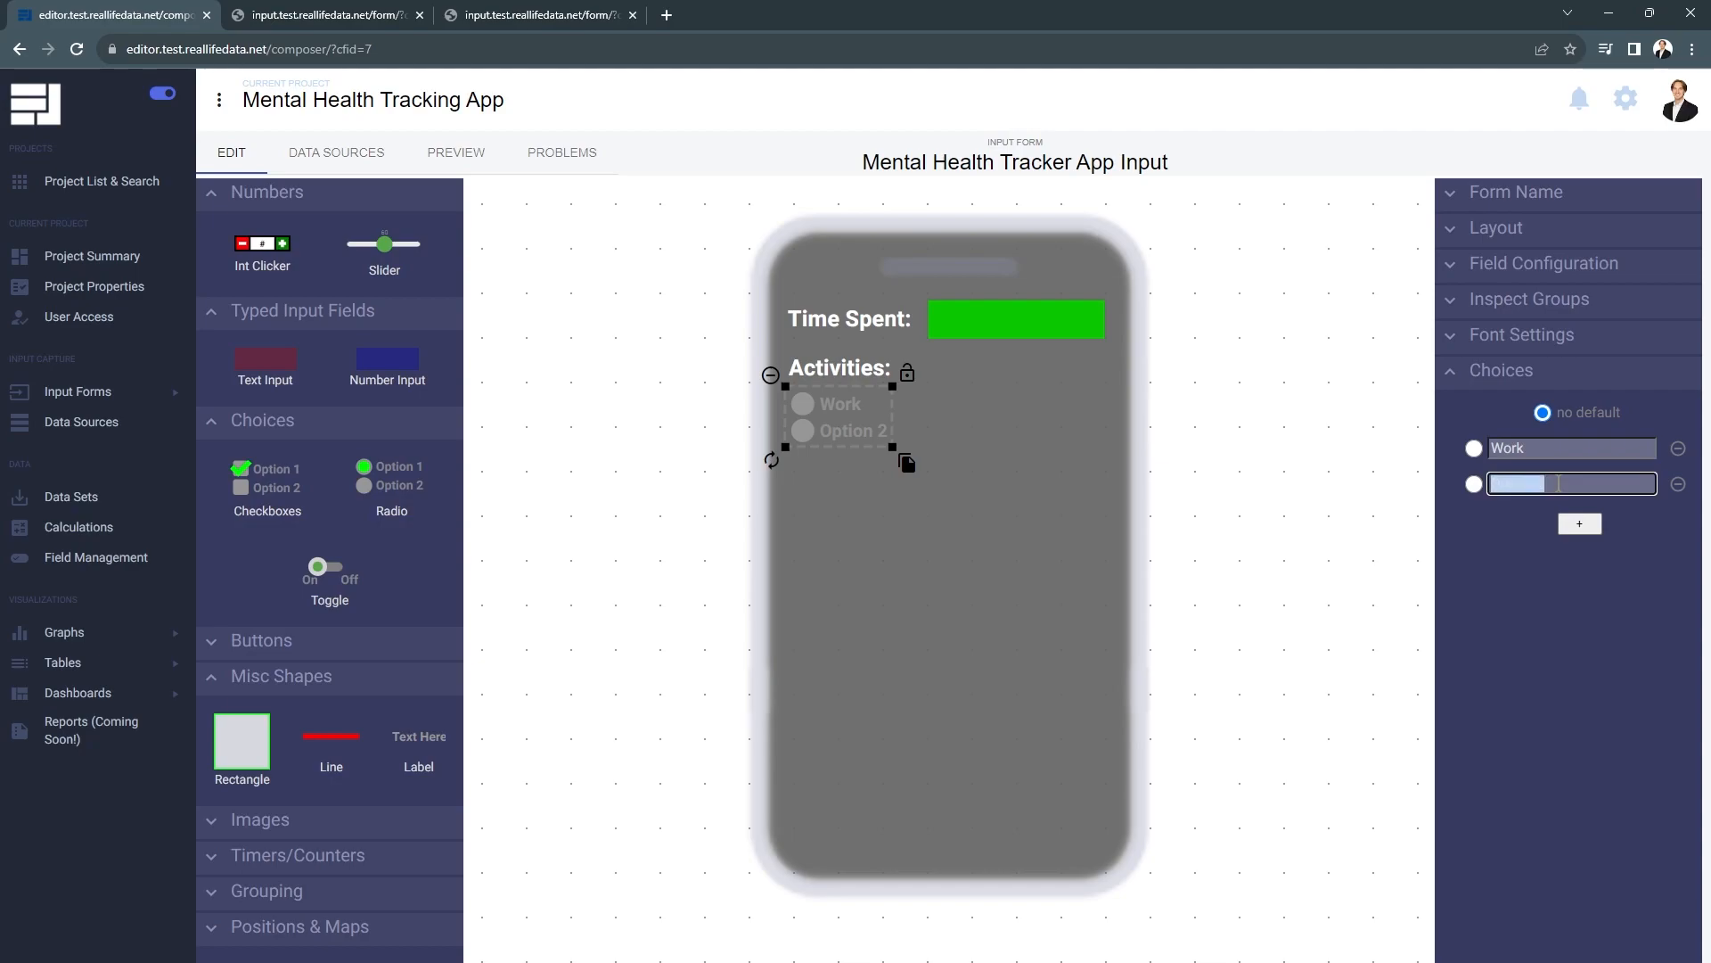
pyautogui.write('Work ')
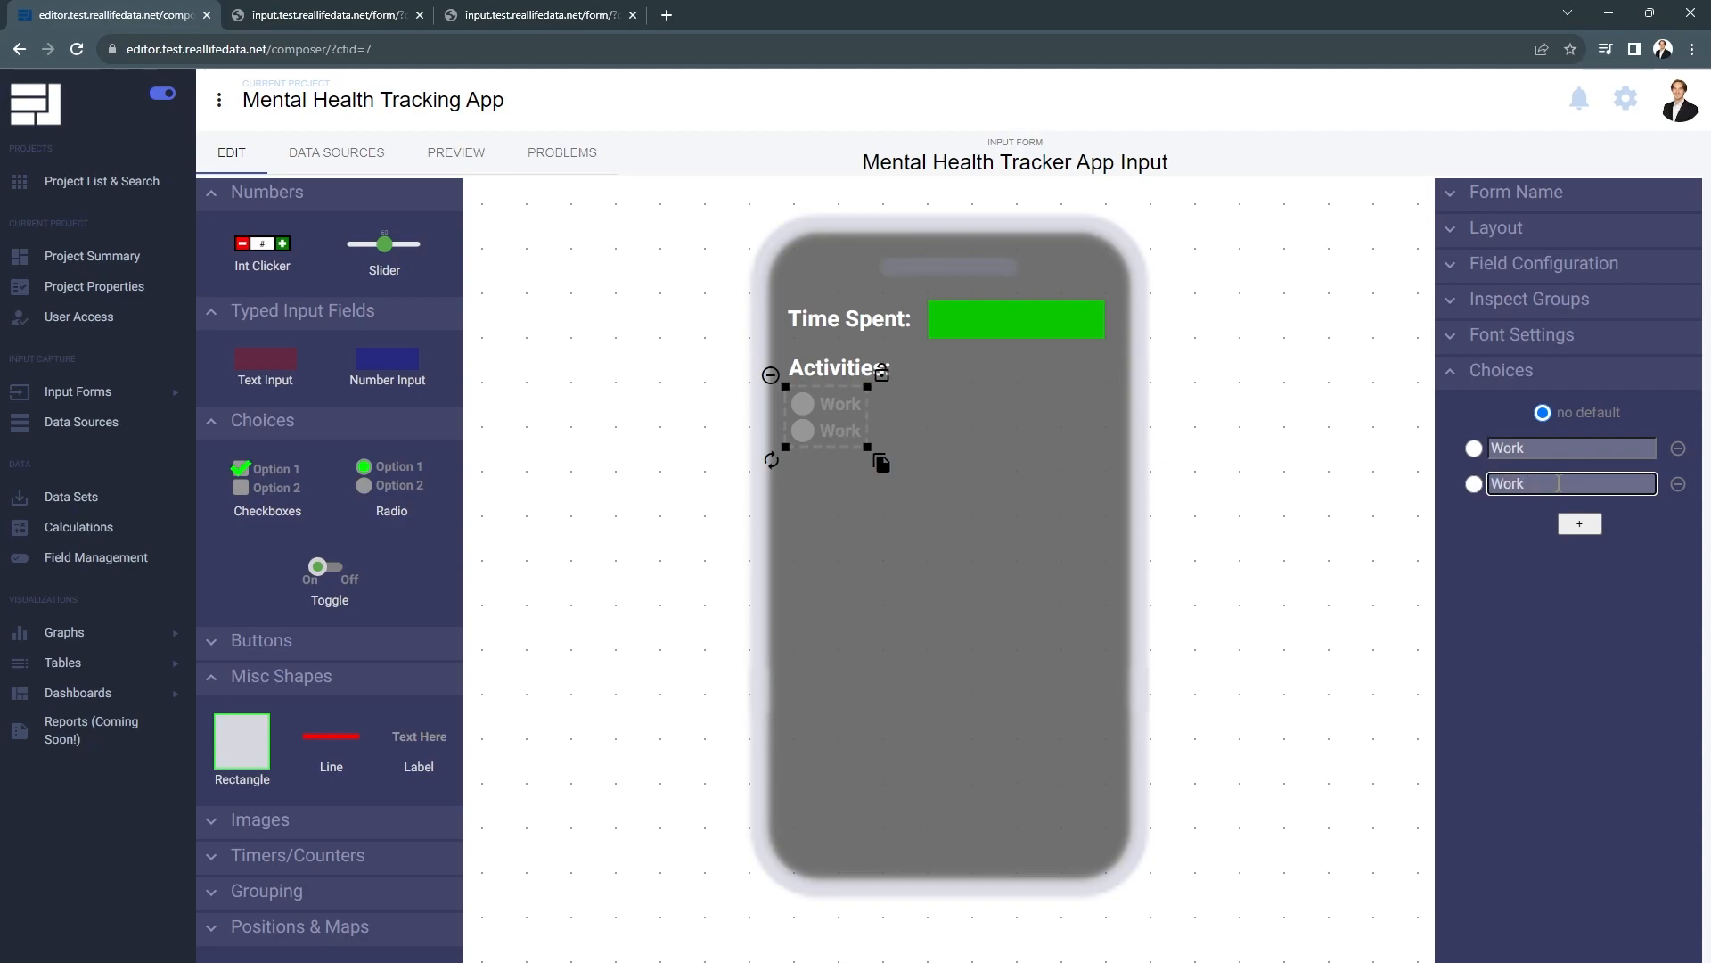
pyautogui.write('Out')
# Add two more choices to the radio field, named "Spent time with friends" and "Reading".
pyautogui.click(1580, 523)
pyautogui.tripleClick(1550, 522)
pyautogui.write('Spent time with friends')
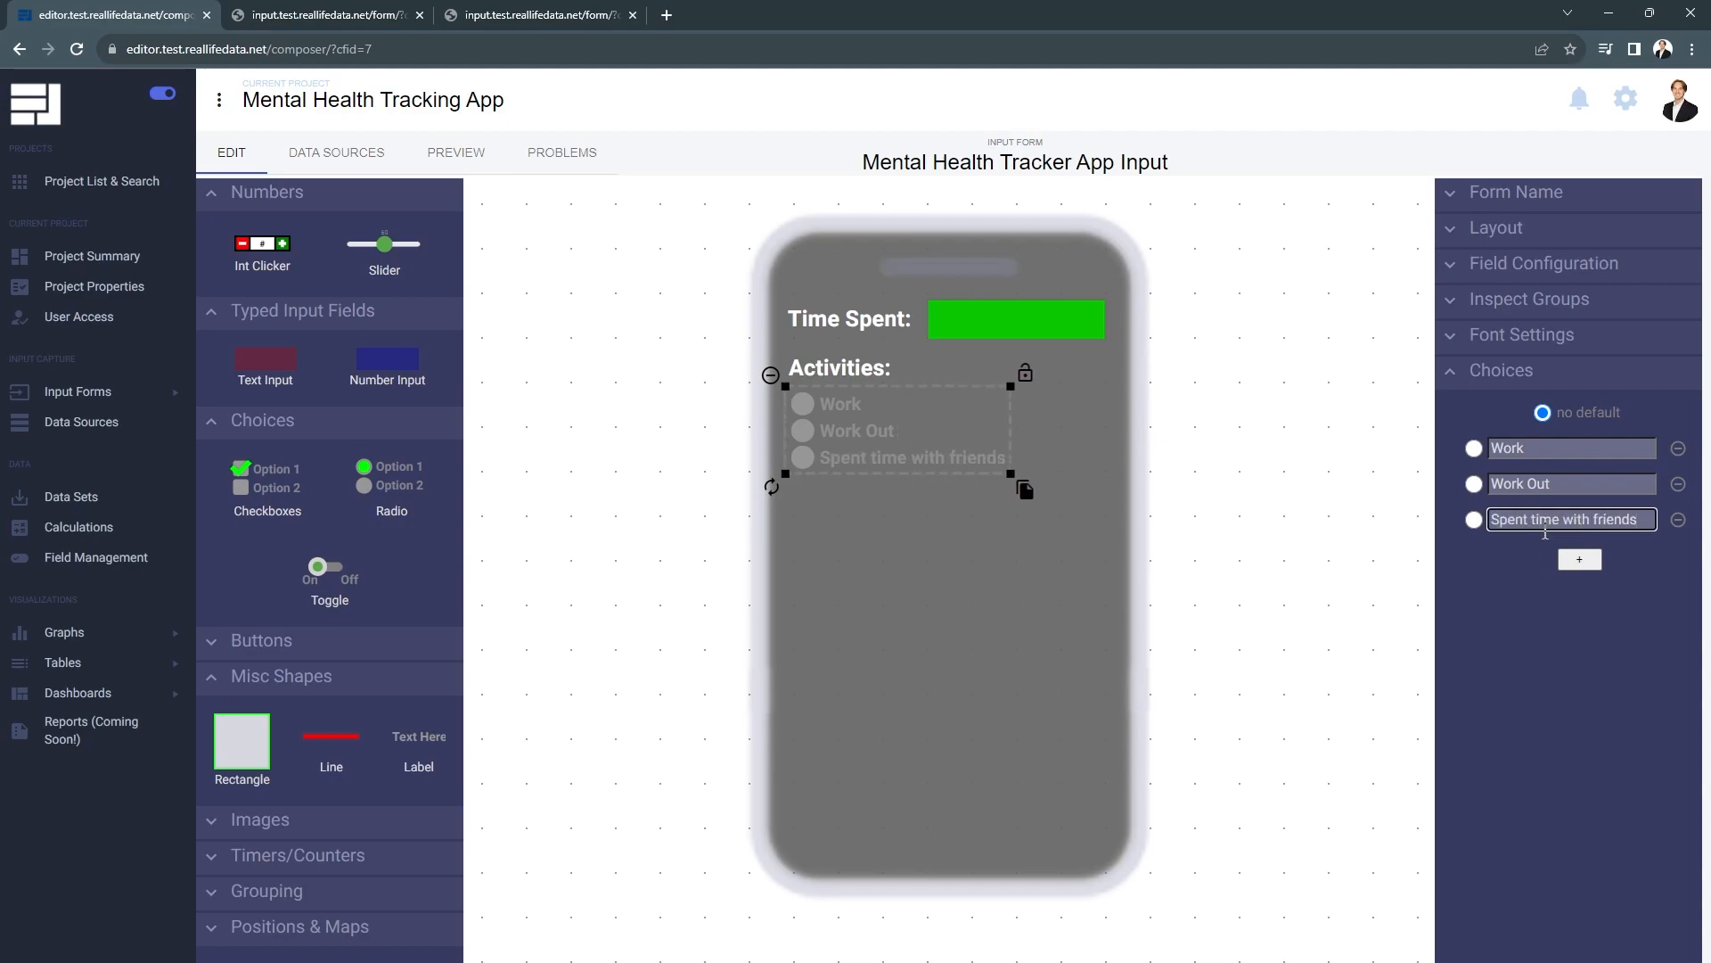
pyautogui.click(1562, 559)
pyautogui.tripleClick(1549, 557)
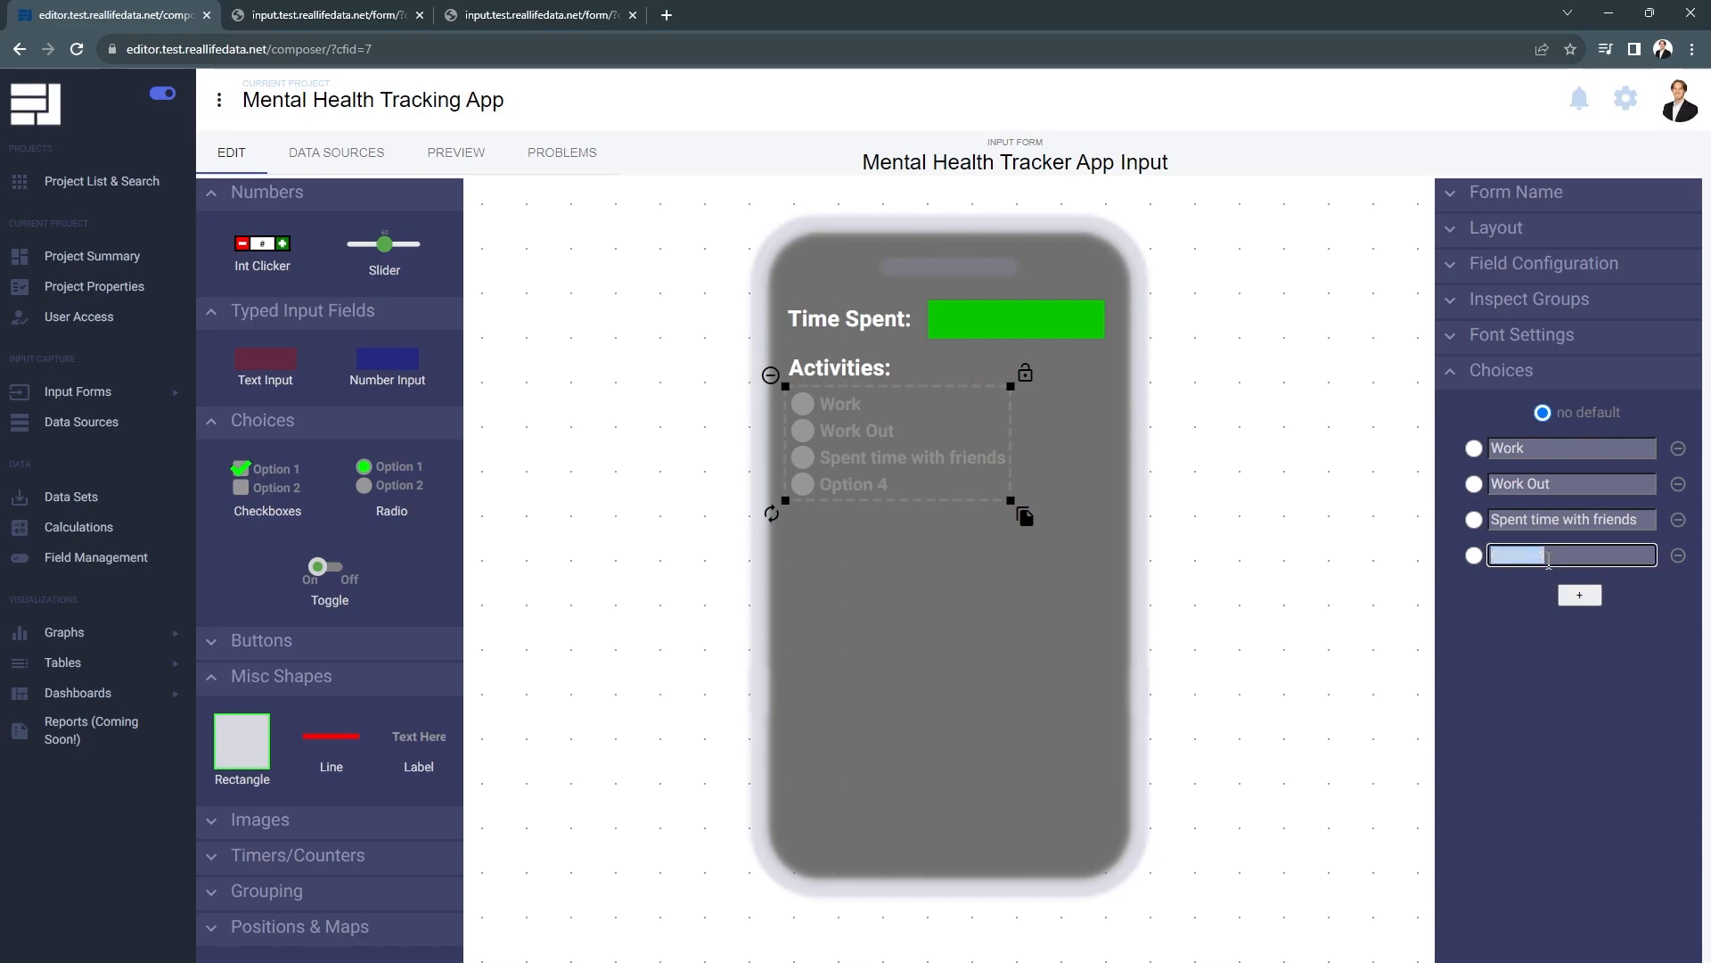
pyautogui.write('Reading')
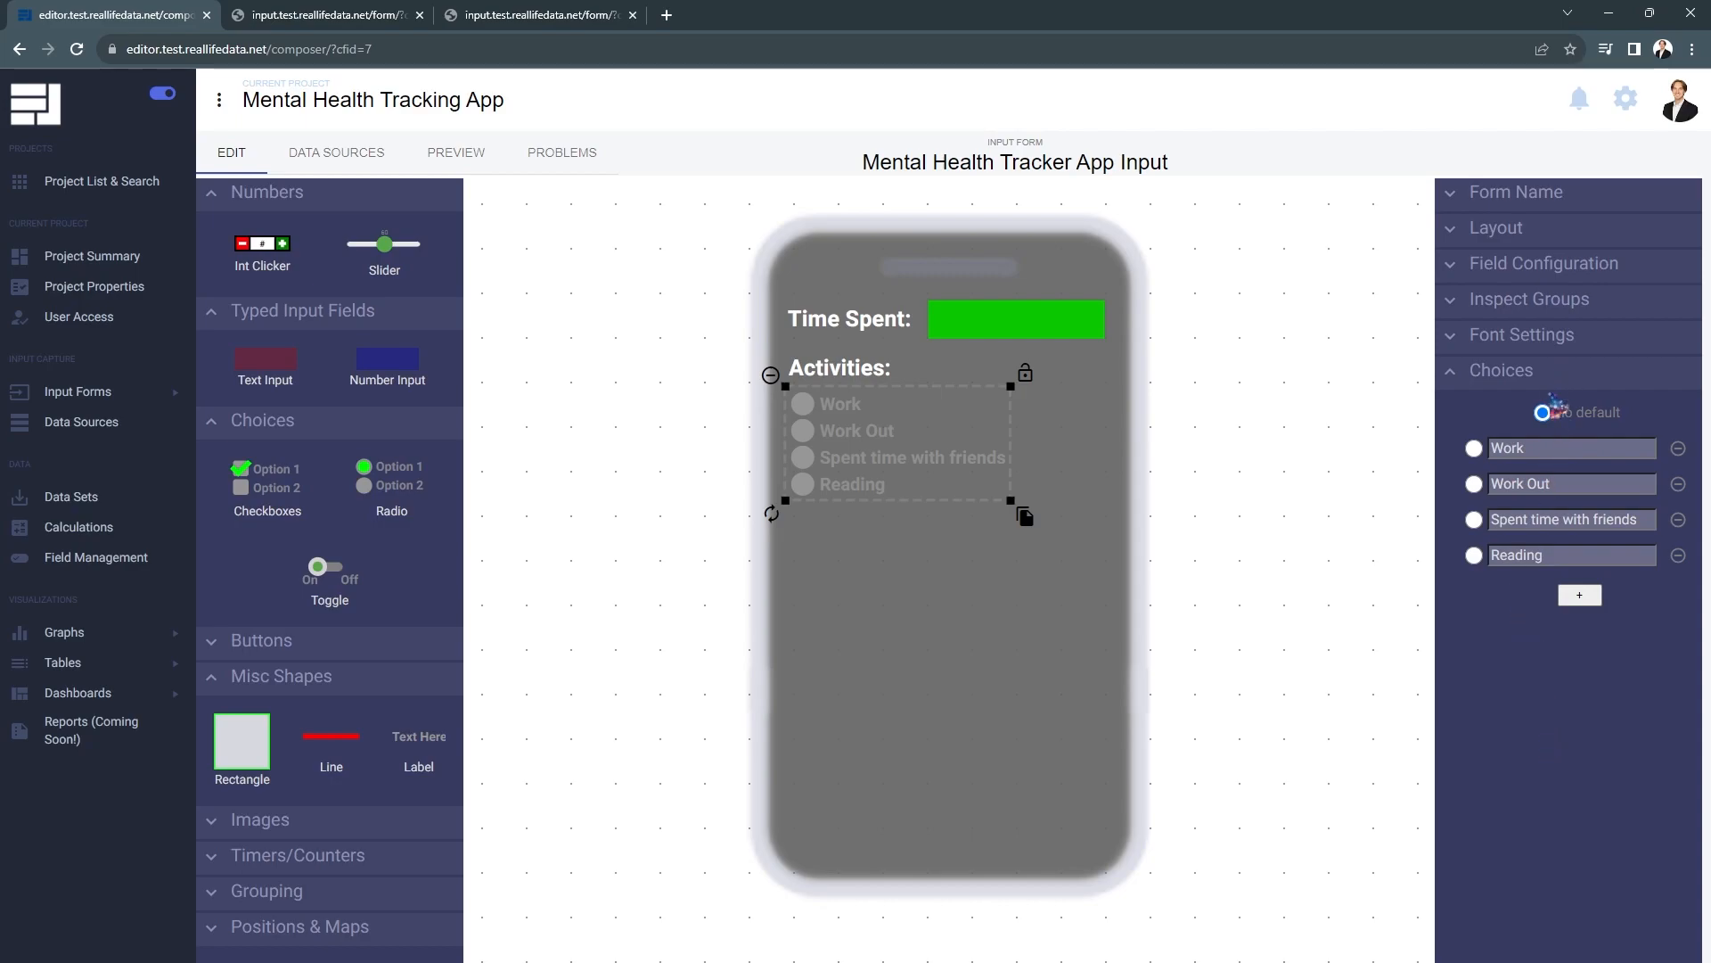
# Set the font fill color of the radio field's choices to white.
pyautogui.click(1531, 341)
pyautogui.click(1666, 443)
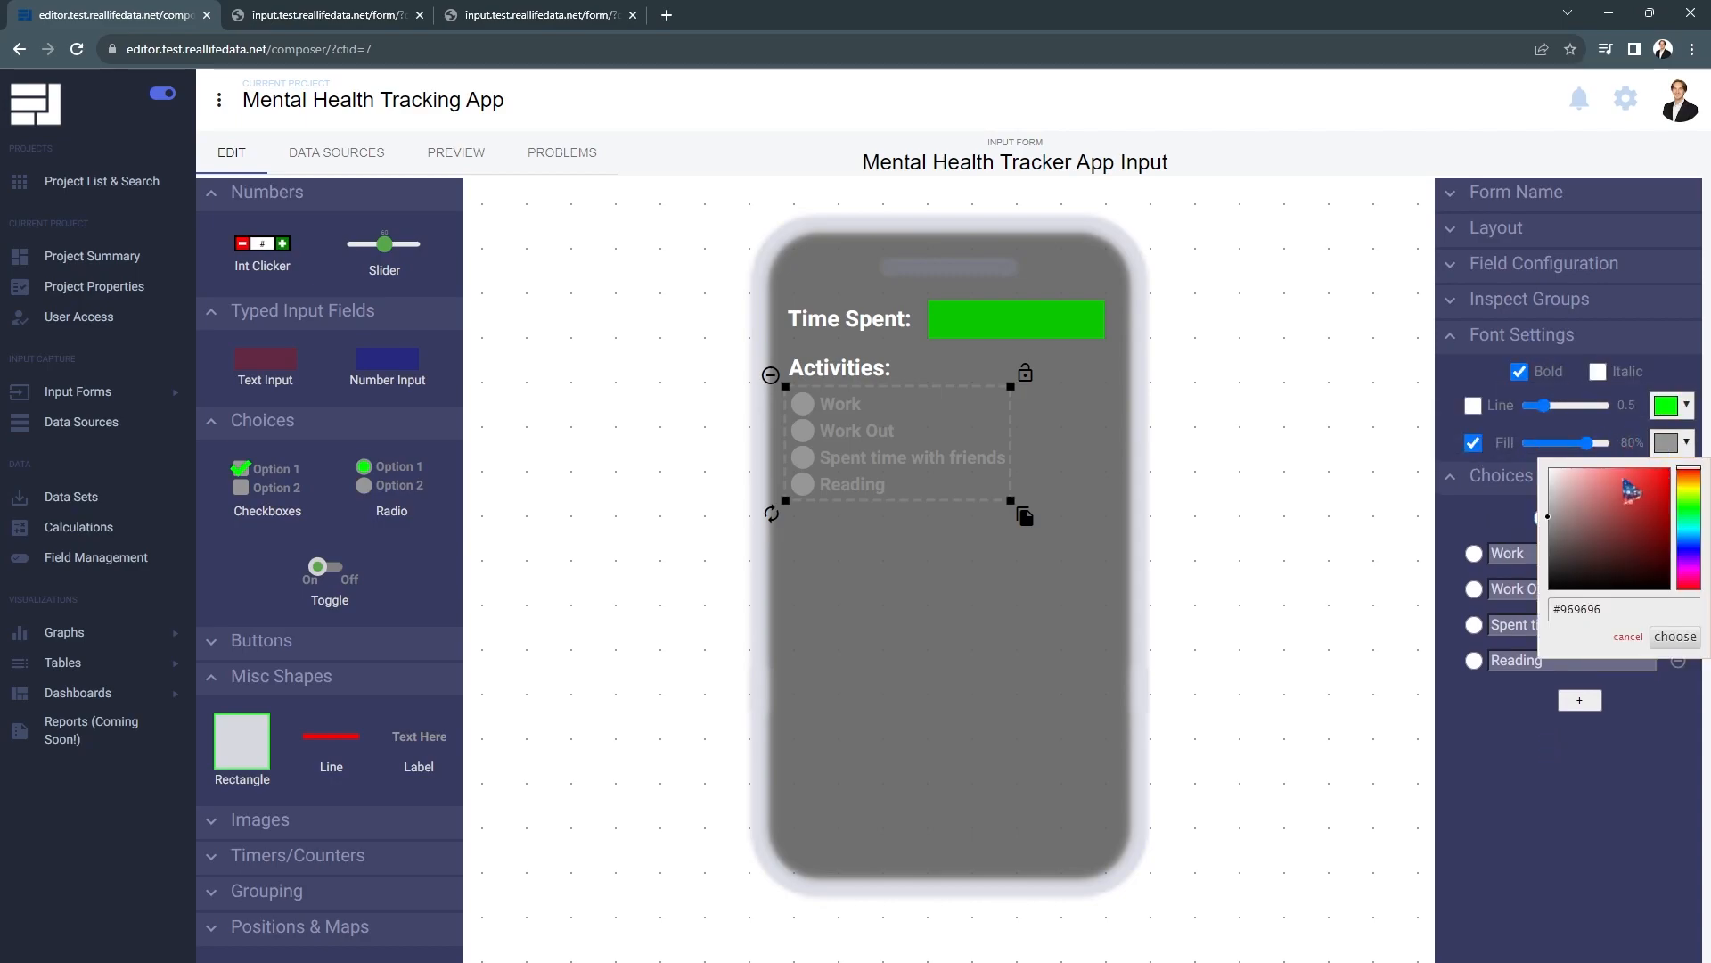
pyautogui.click(1661, 638)
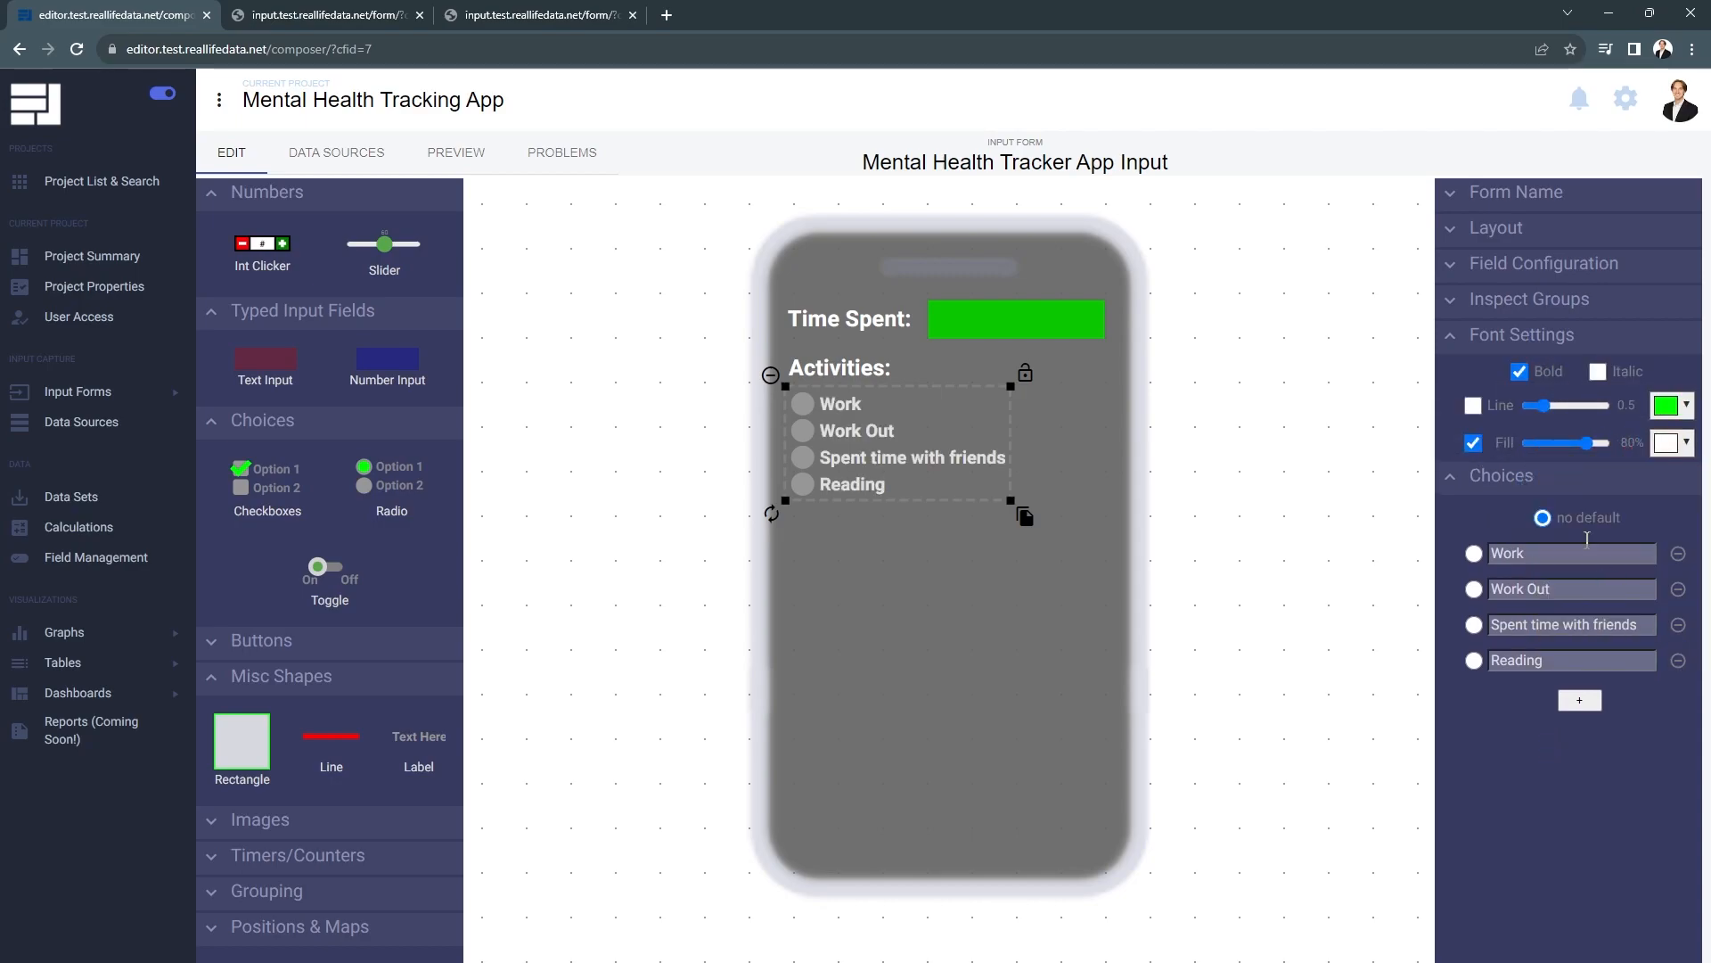
# Name the radio field "activity" and collapse its settings sections.
pyautogui.click(1516, 264)
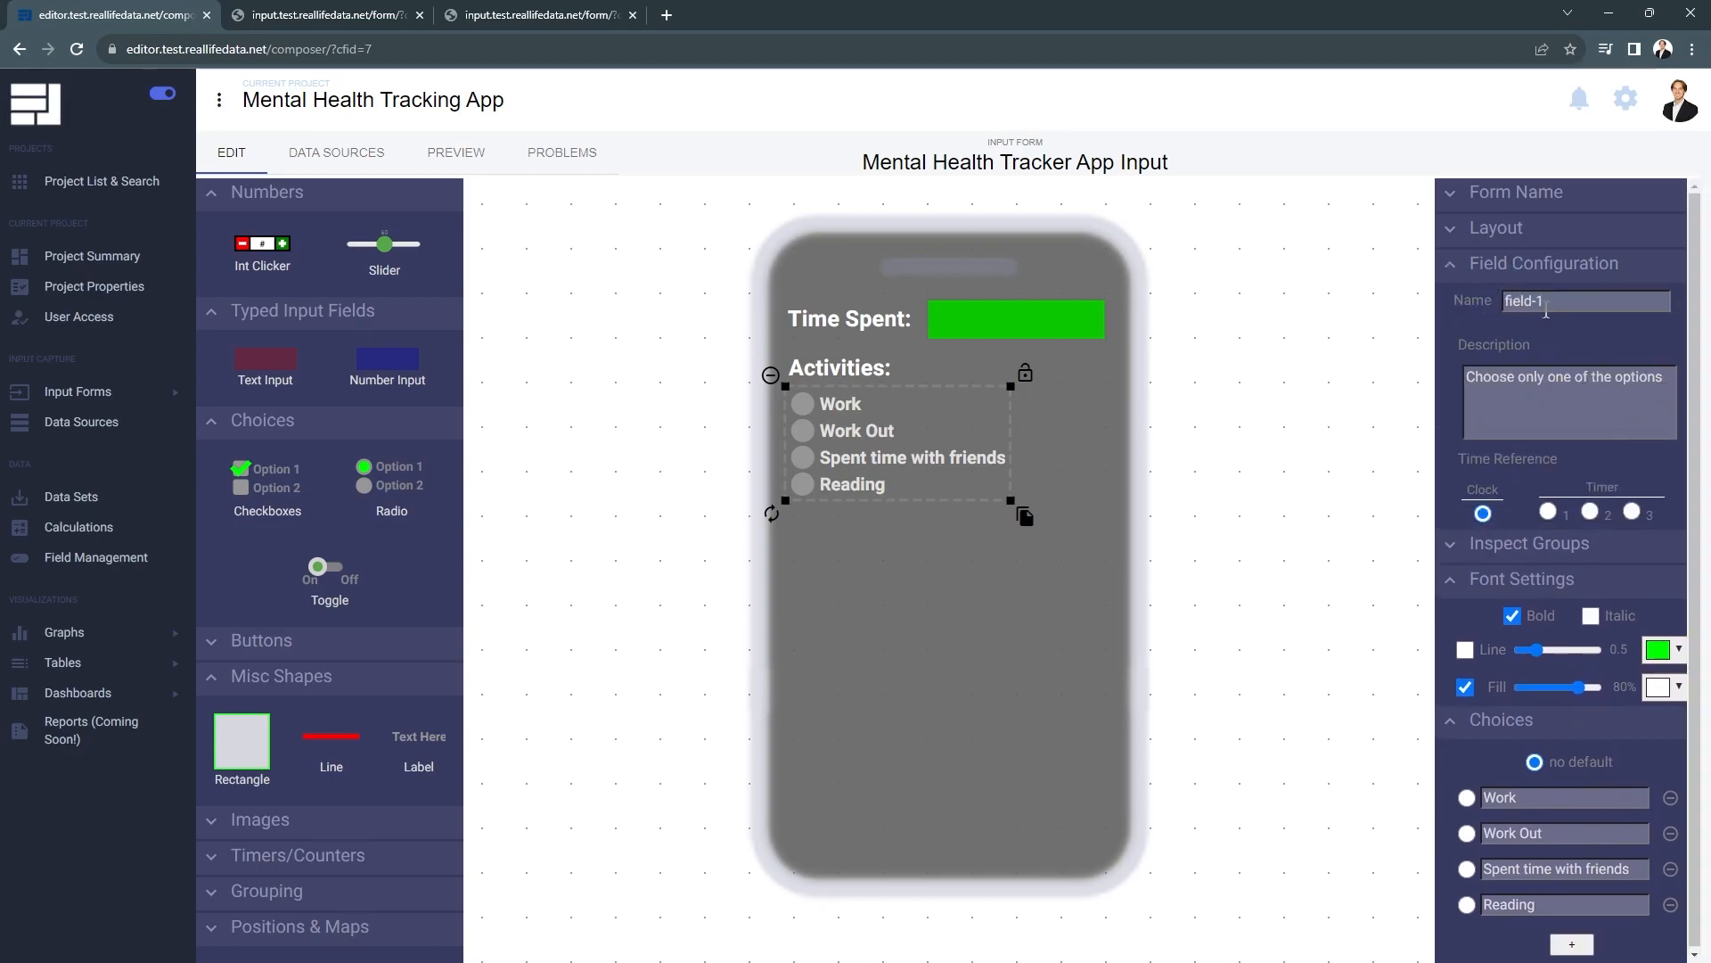
pyautogui.doubleClick(1547, 300)
pyautogui.write('activity')
pyautogui.click(1577, 339)
pyautogui.click(1466, 268)
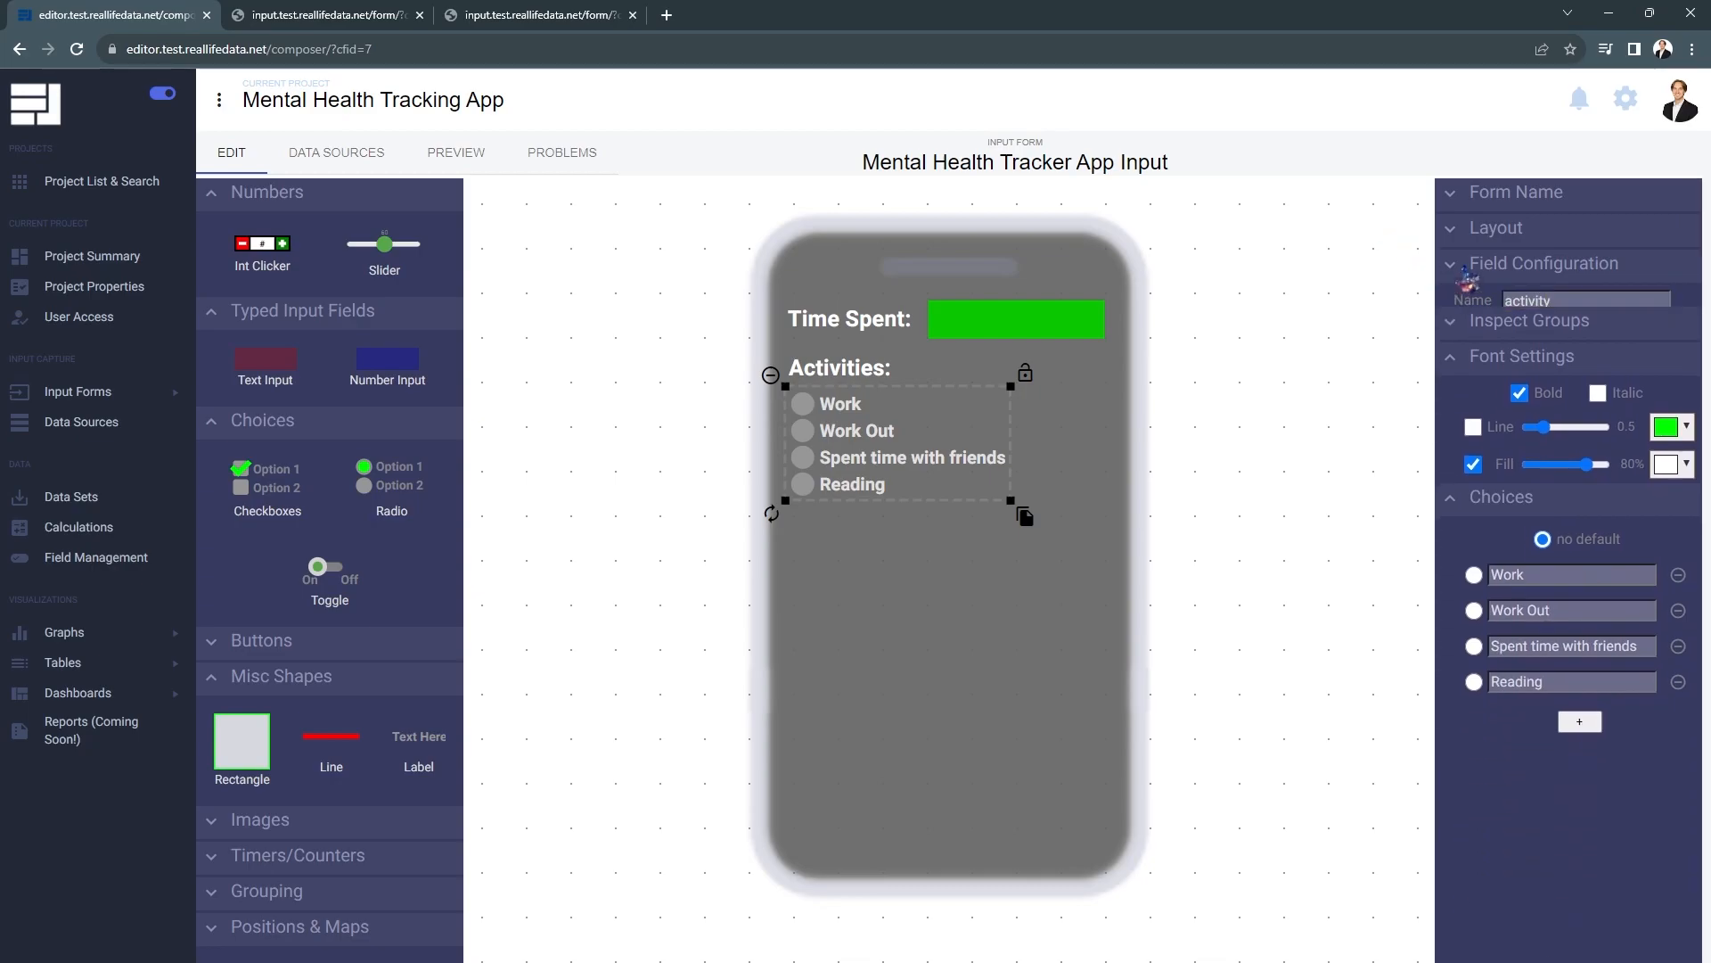
pyautogui.click(1458, 347)
pyautogui.click(1500, 373)
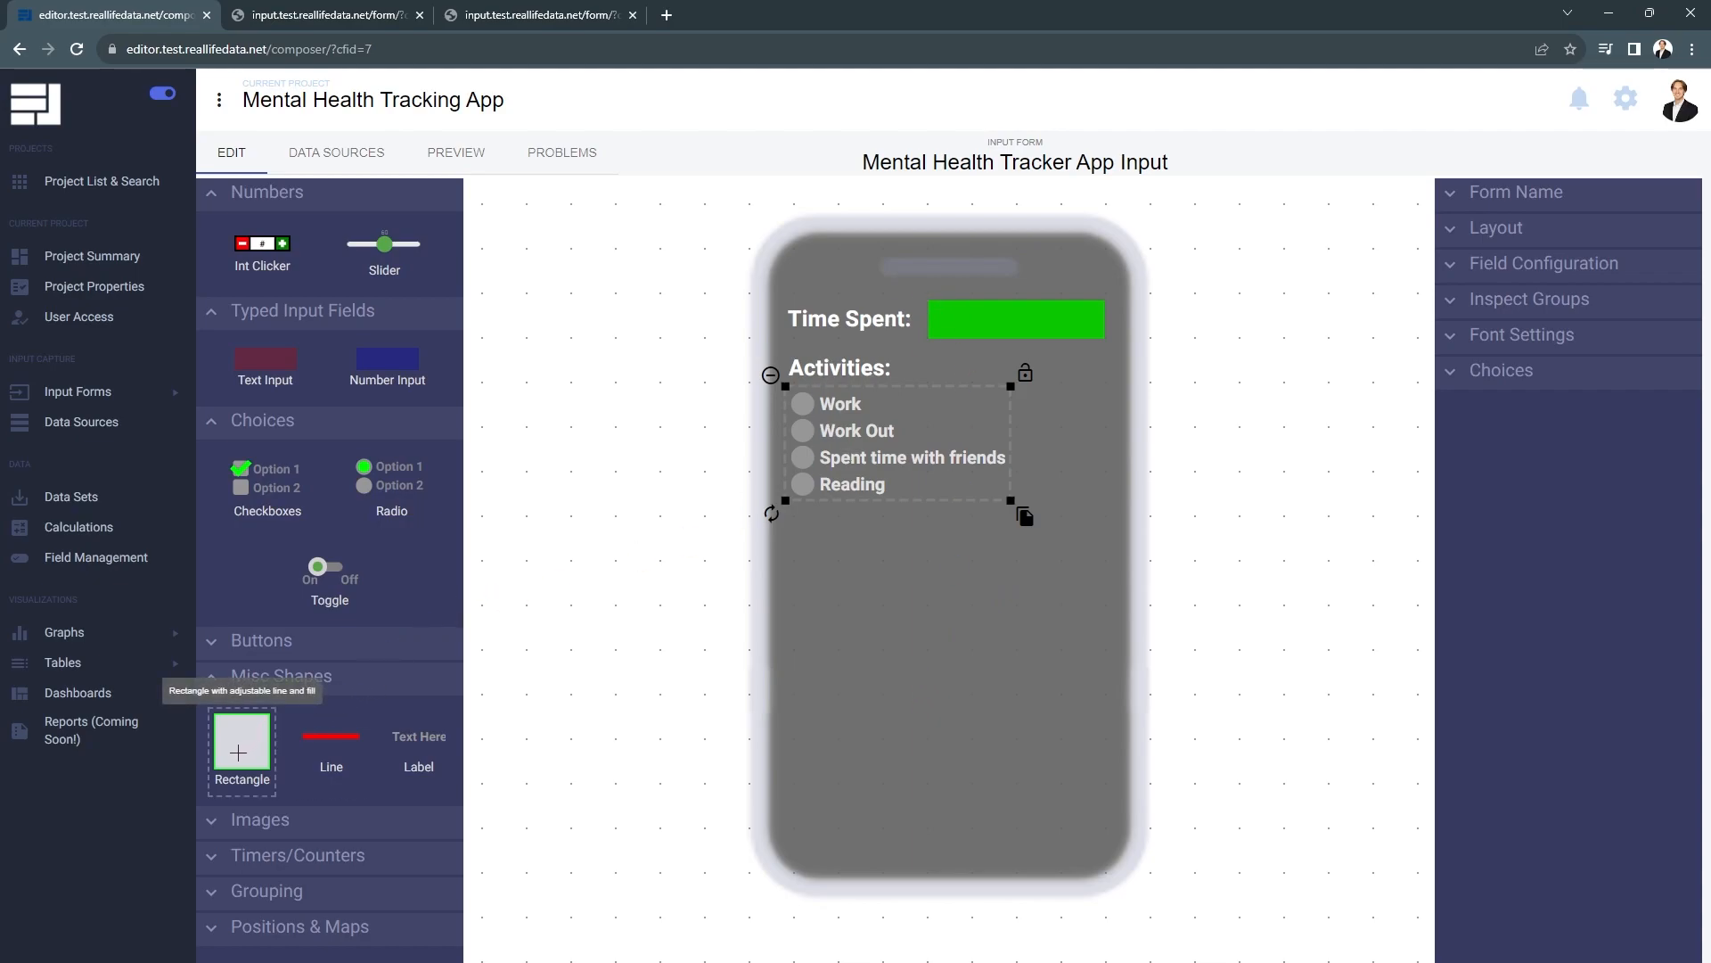
# Add a wide rectangle below the activity choices, make it taller, and set its fill opacity to 100%.
pyautogui.moveTo(242, 740); pyautogui.dragTo(1106, 561)
pyautogui.moveTo(949, 607); pyautogui.dragTo(948, 718)
pyautogui.moveTo(1585, 377); pyautogui.dragTo(1605, 377)
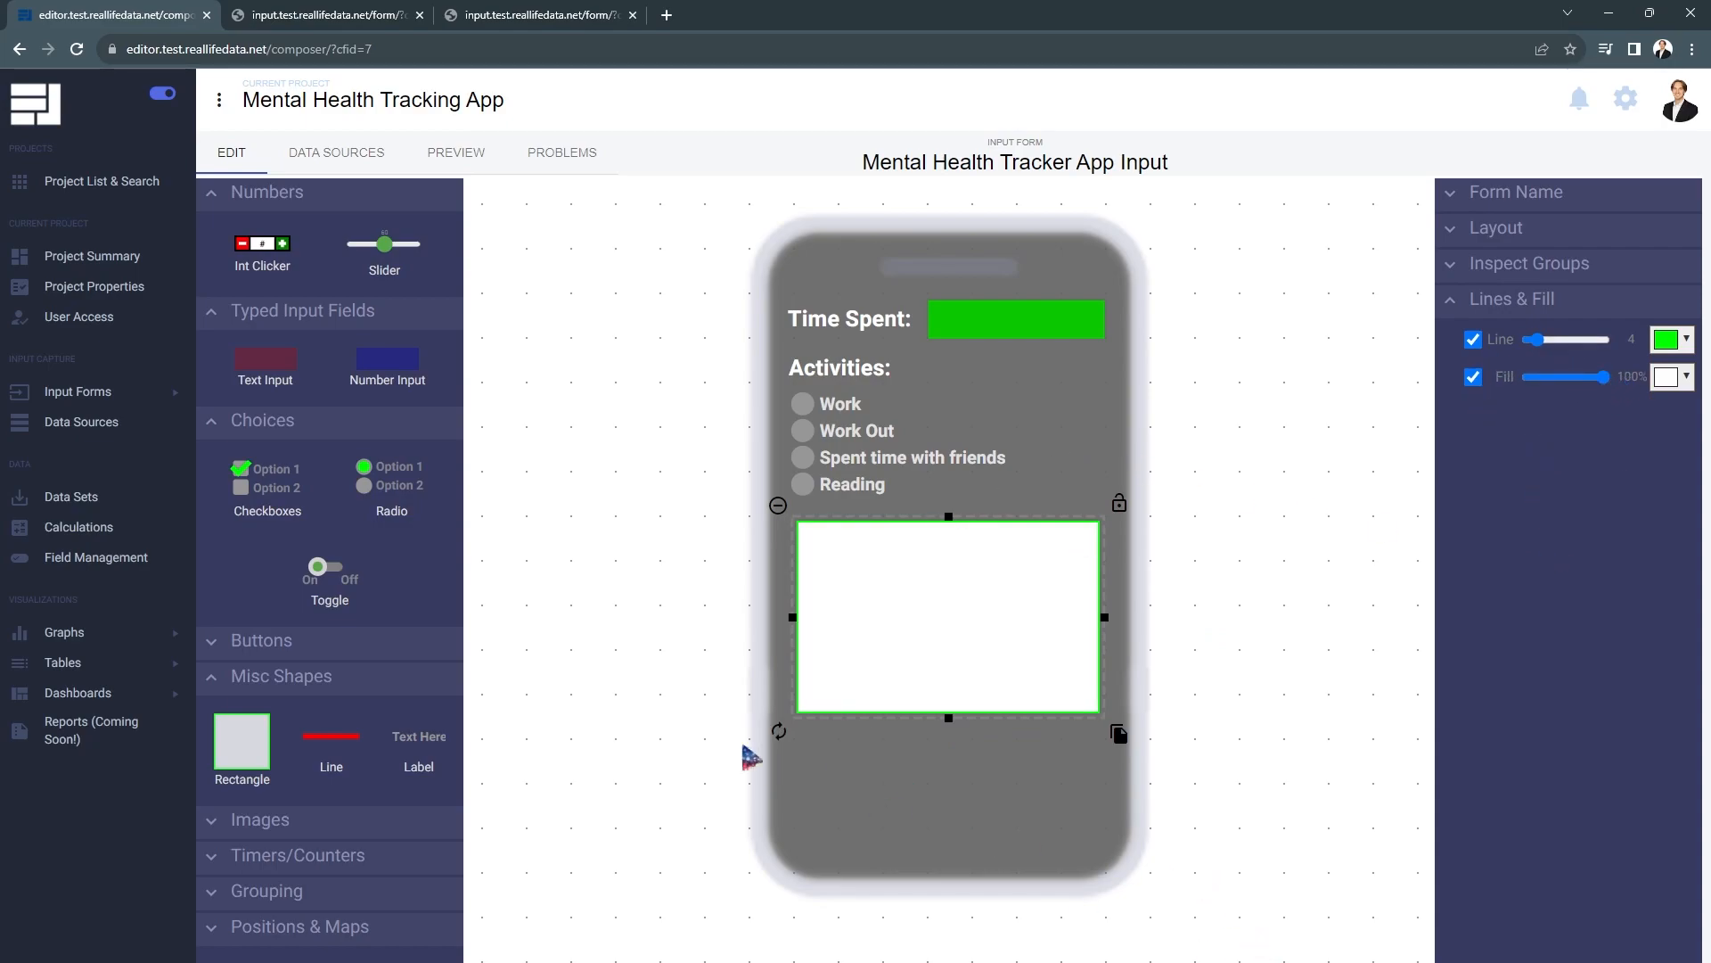
# Duplicate the "Activities:" label into the upper part of the white rectangle and make the copy's text black (#000000).
pyautogui.click(843, 368)
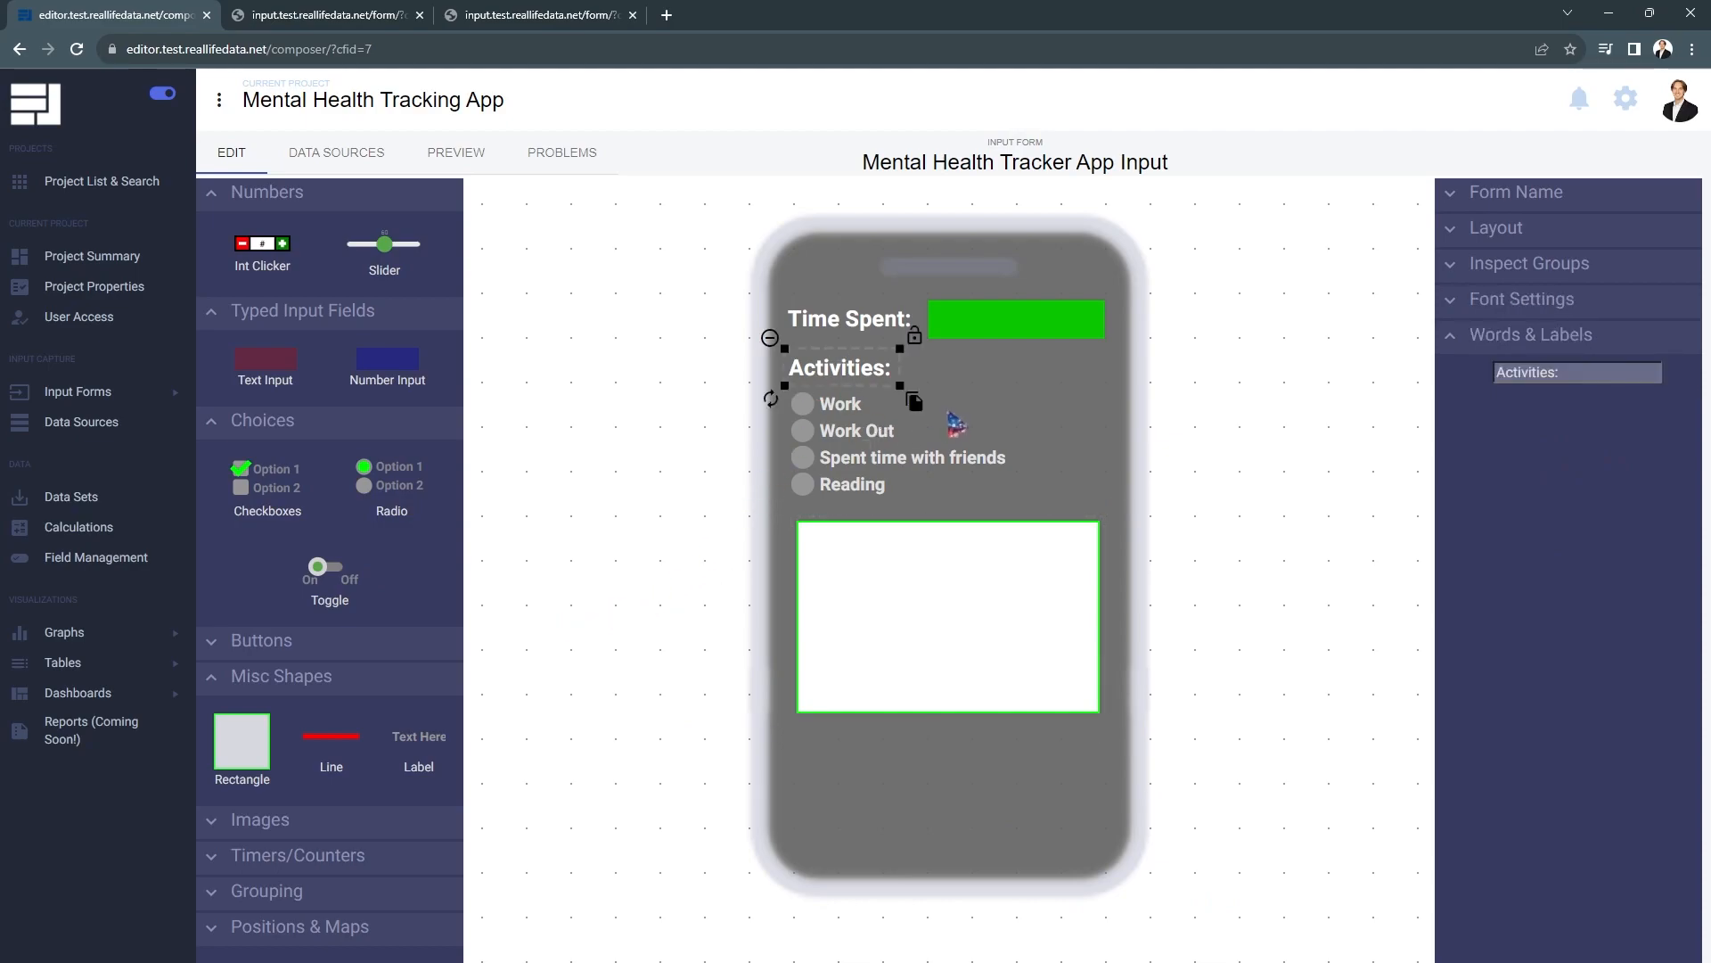
pyautogui.moveTo(914, 401); pyautogui.dragTo(1016, 588)
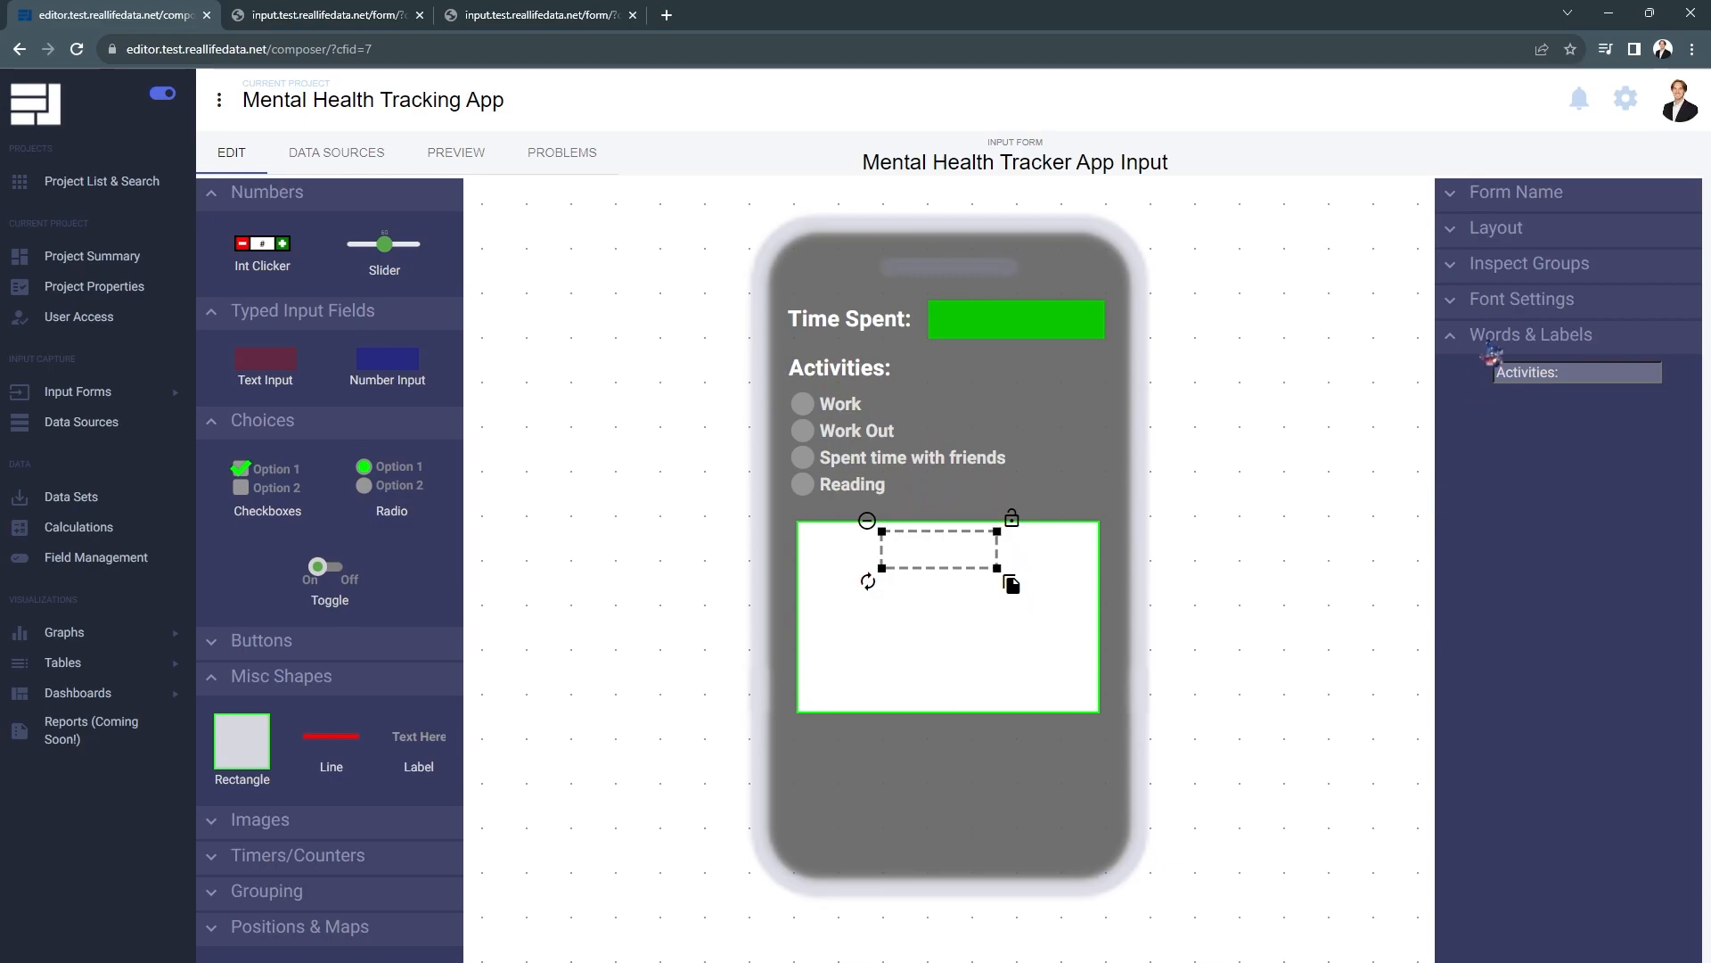
pyautogui.click(1515, 303)
pyautogui.click(1667, 408)
pyautogui.moveTo(1597, 499); pyautogui.dragTo(1540, 569)
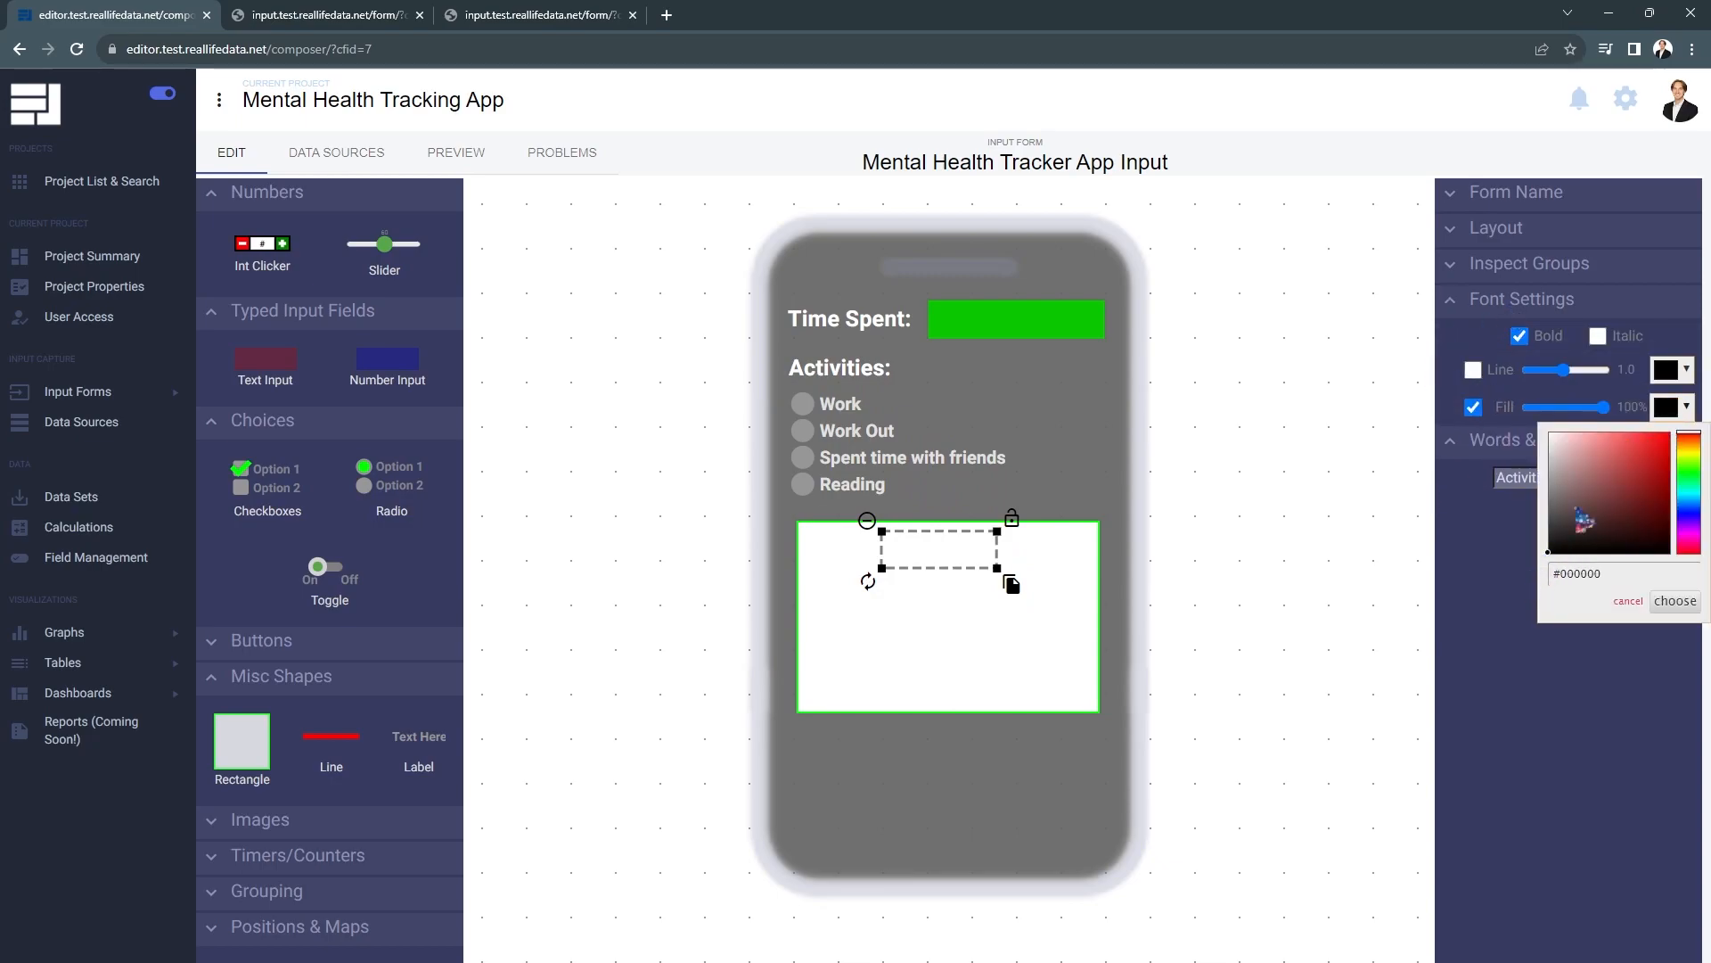
pyautogui.click(1663, 601)
# Change the black label's text to "How do you feel?" and center it near the top of the white rectangle.
pyautogui.tripleClick(1546, 486)
pyautogui.write('How ')
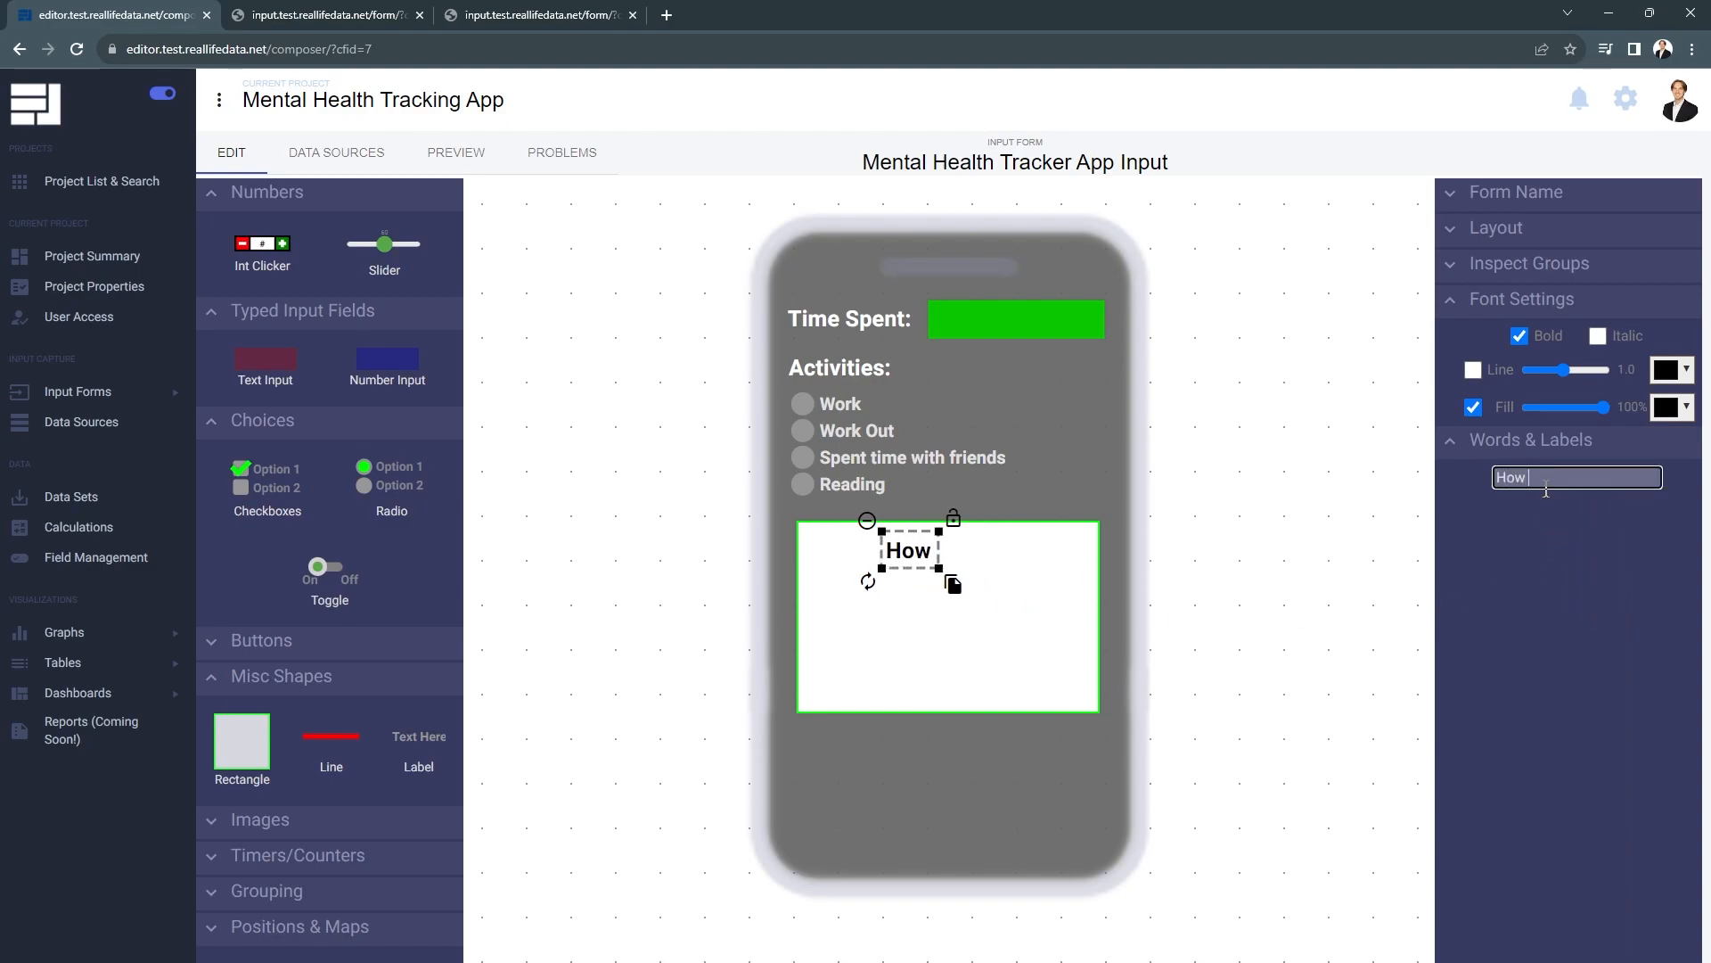
pyautogui.write('do you feel?')
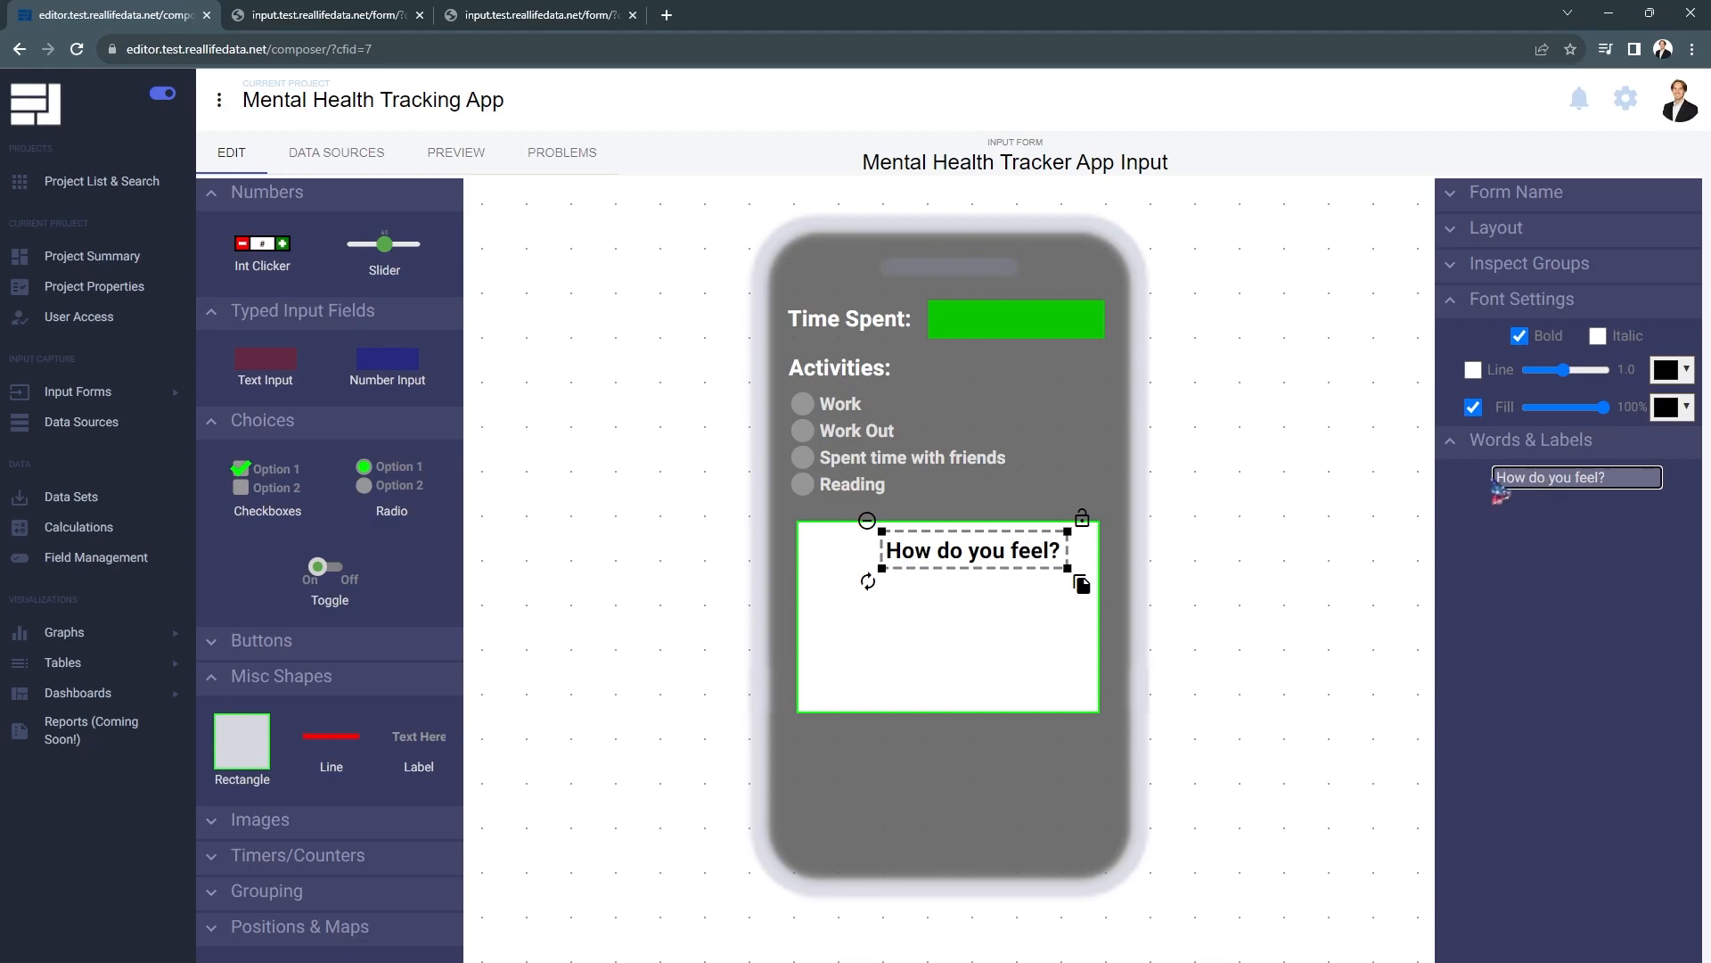
pyautogui.moveTo(1012, 554); pyautogui.dragTo(984, 563)
pyautogui.click(1253, 654)
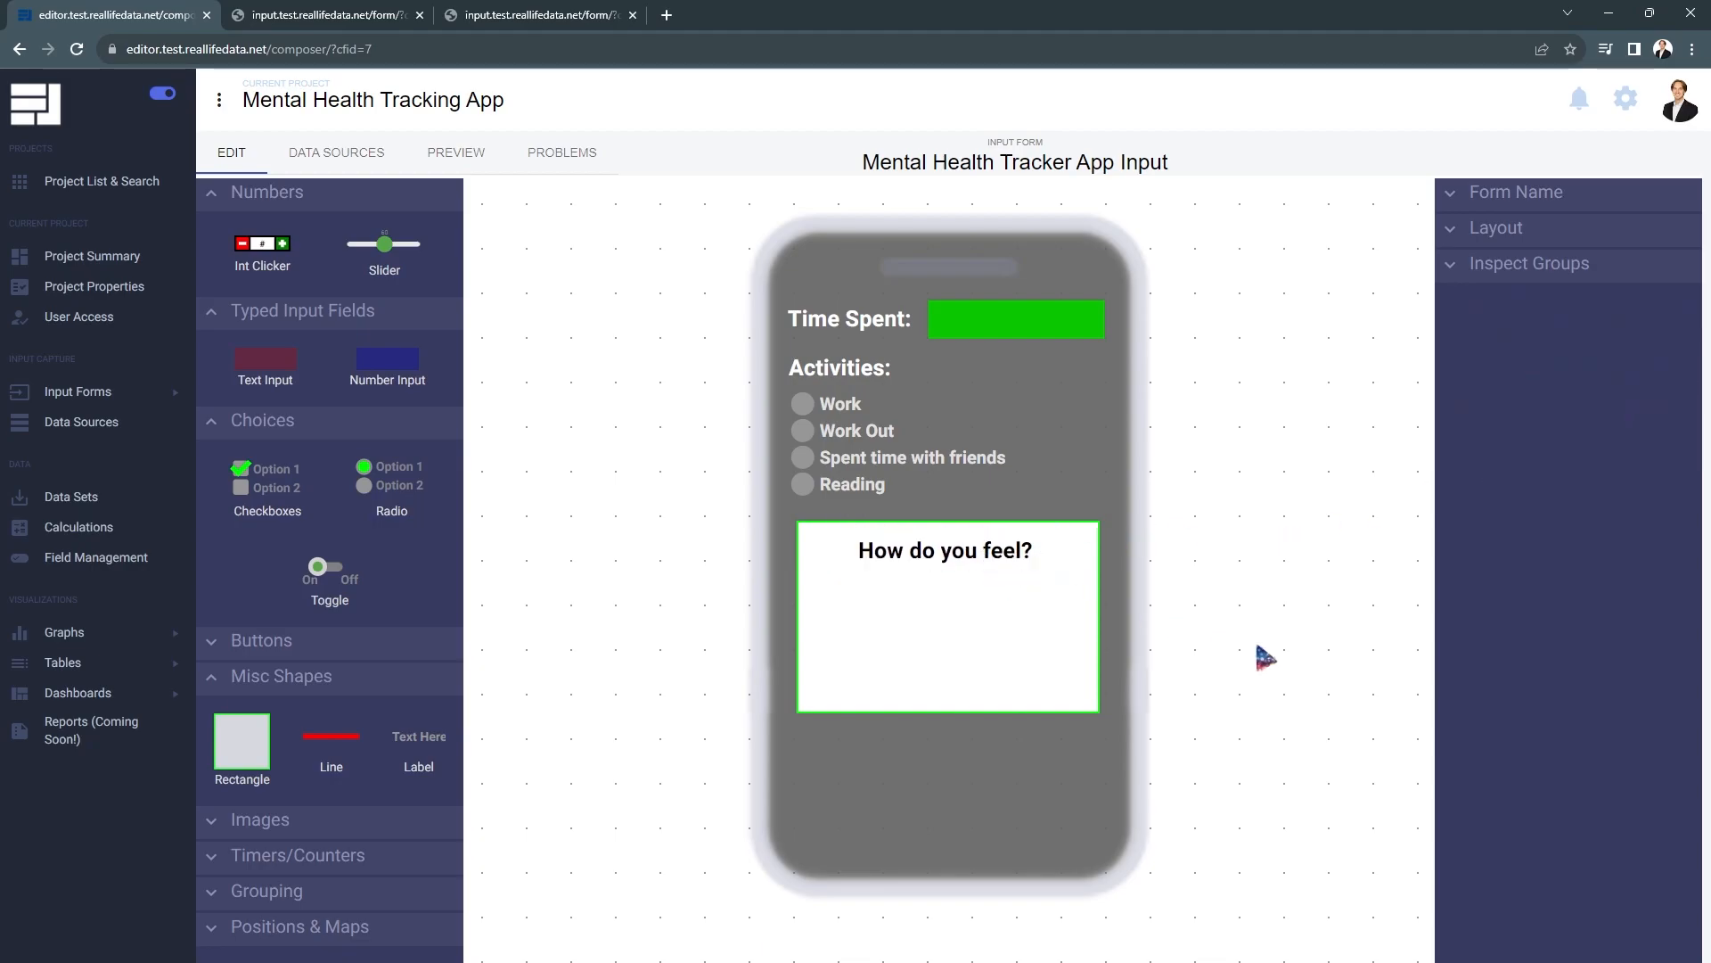
# Add a simple button below "How do you feel?" on the rectangle's left side and label it "GREAT!".
pyautogui.click(290, 647)
pyautogui.click(278, 421)
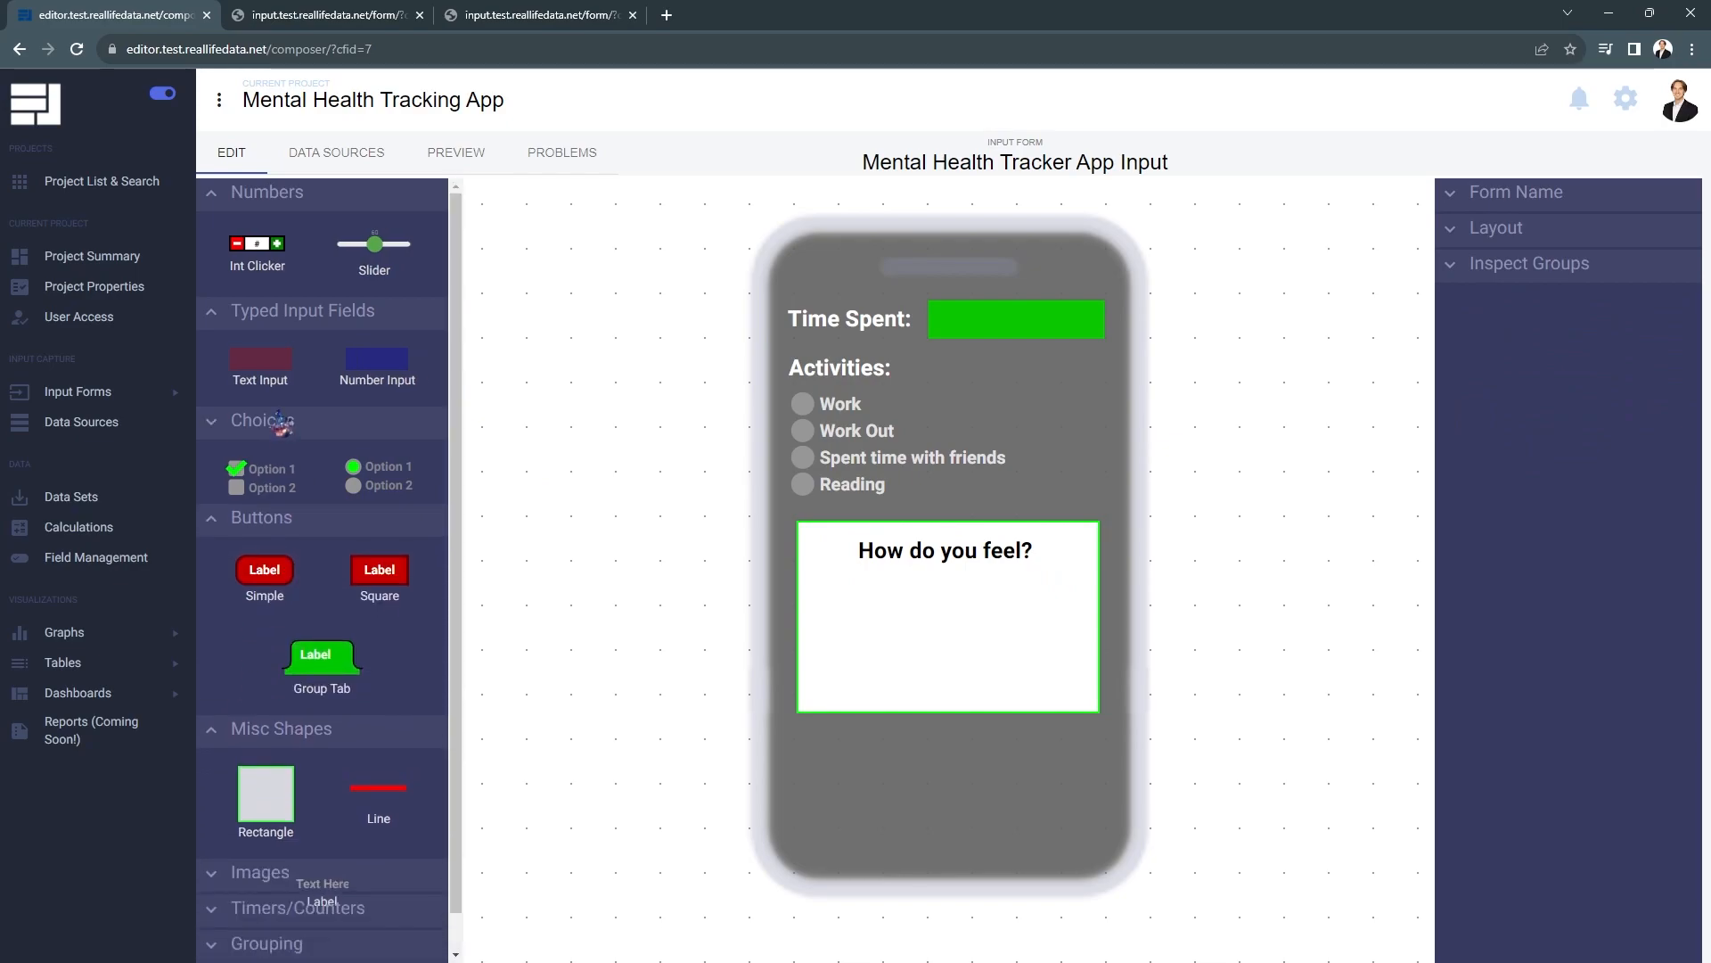
pyautogui.click(291, 312)
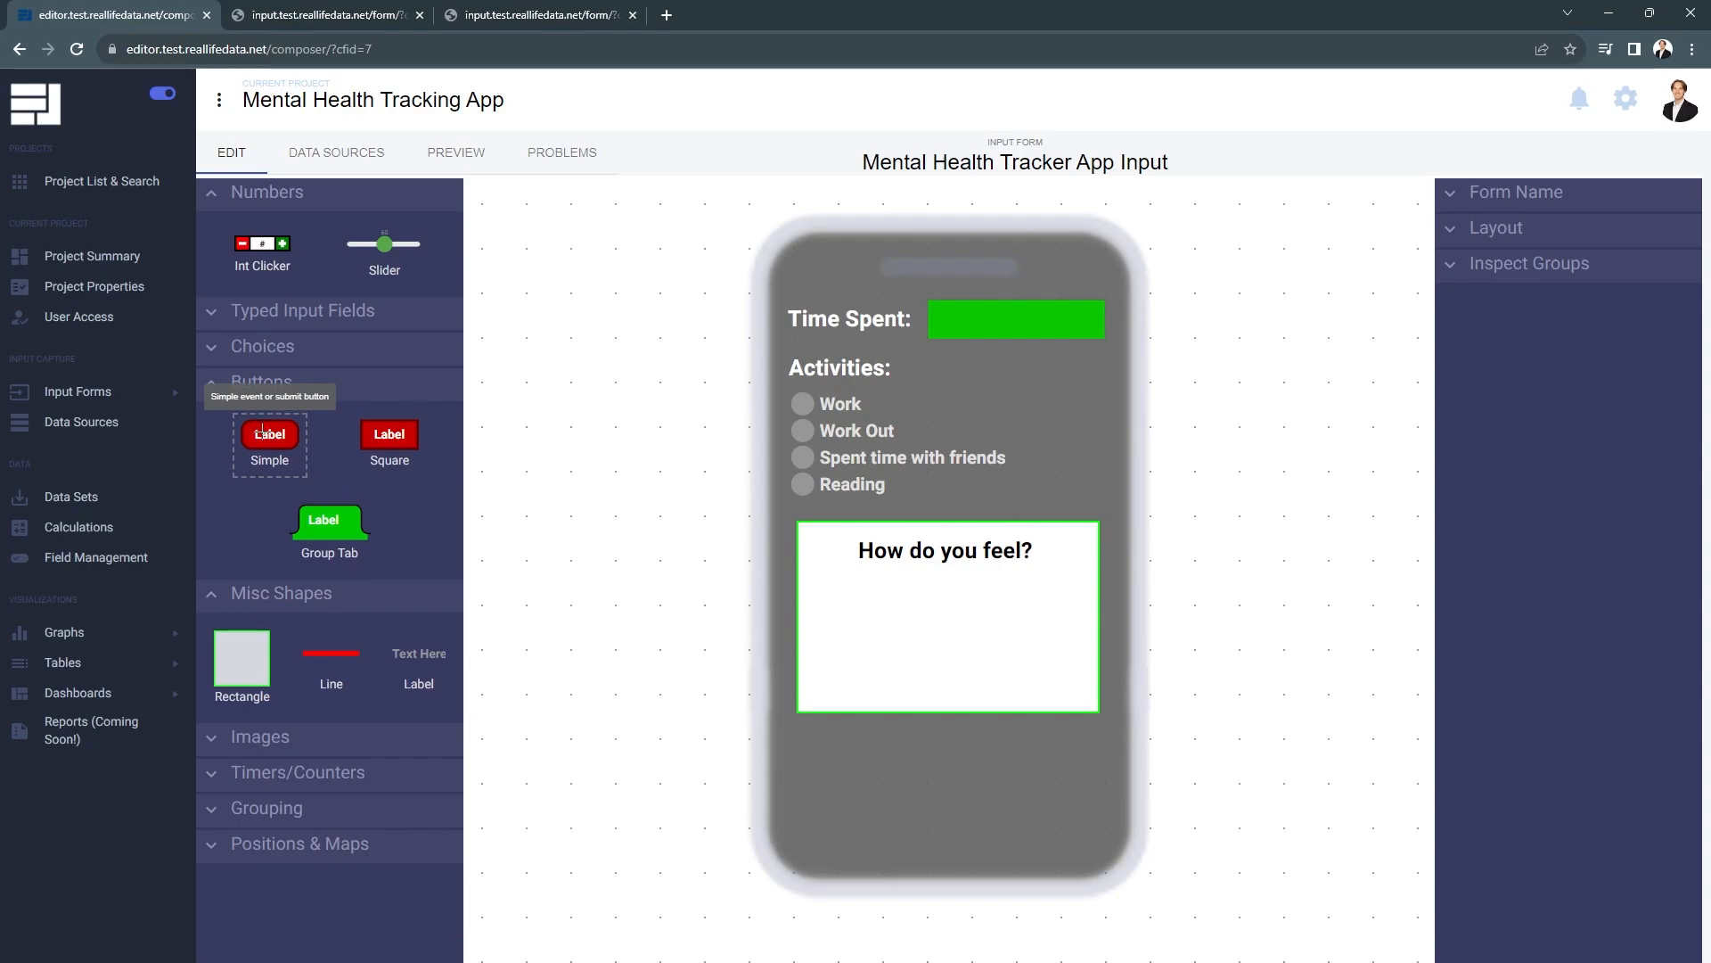
pyautogui.moveTo(265, 440); pyautogui.dragTo(858, 613)
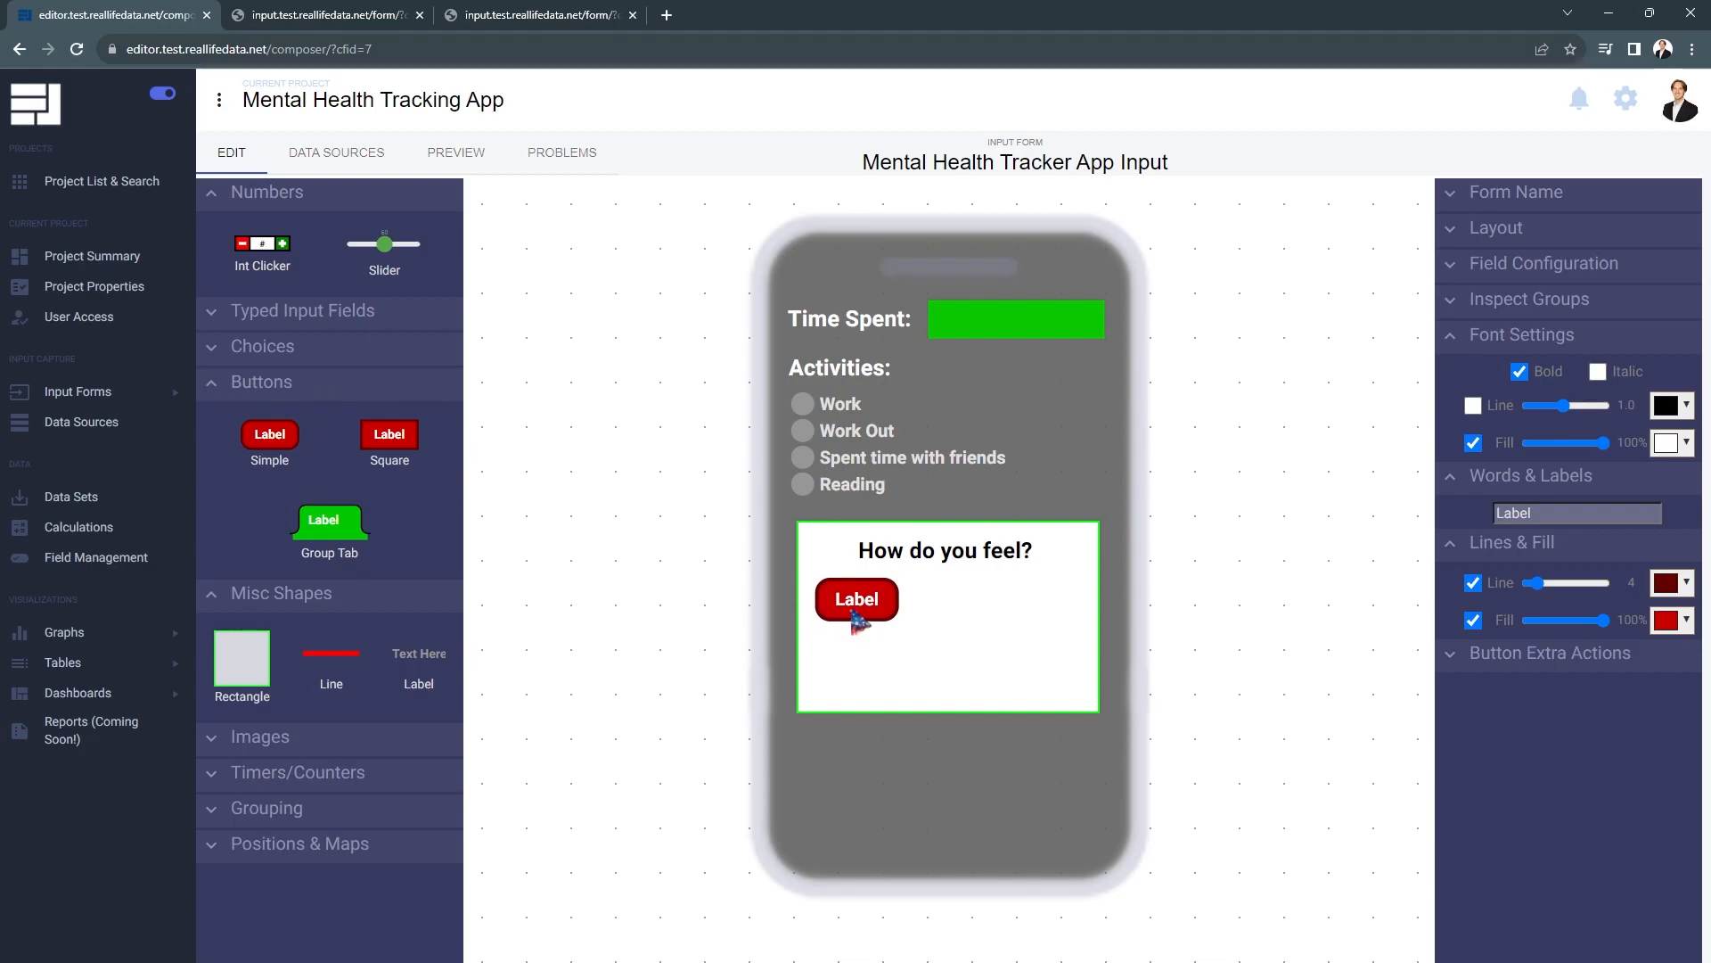
pyautogui.click(1537, 513)
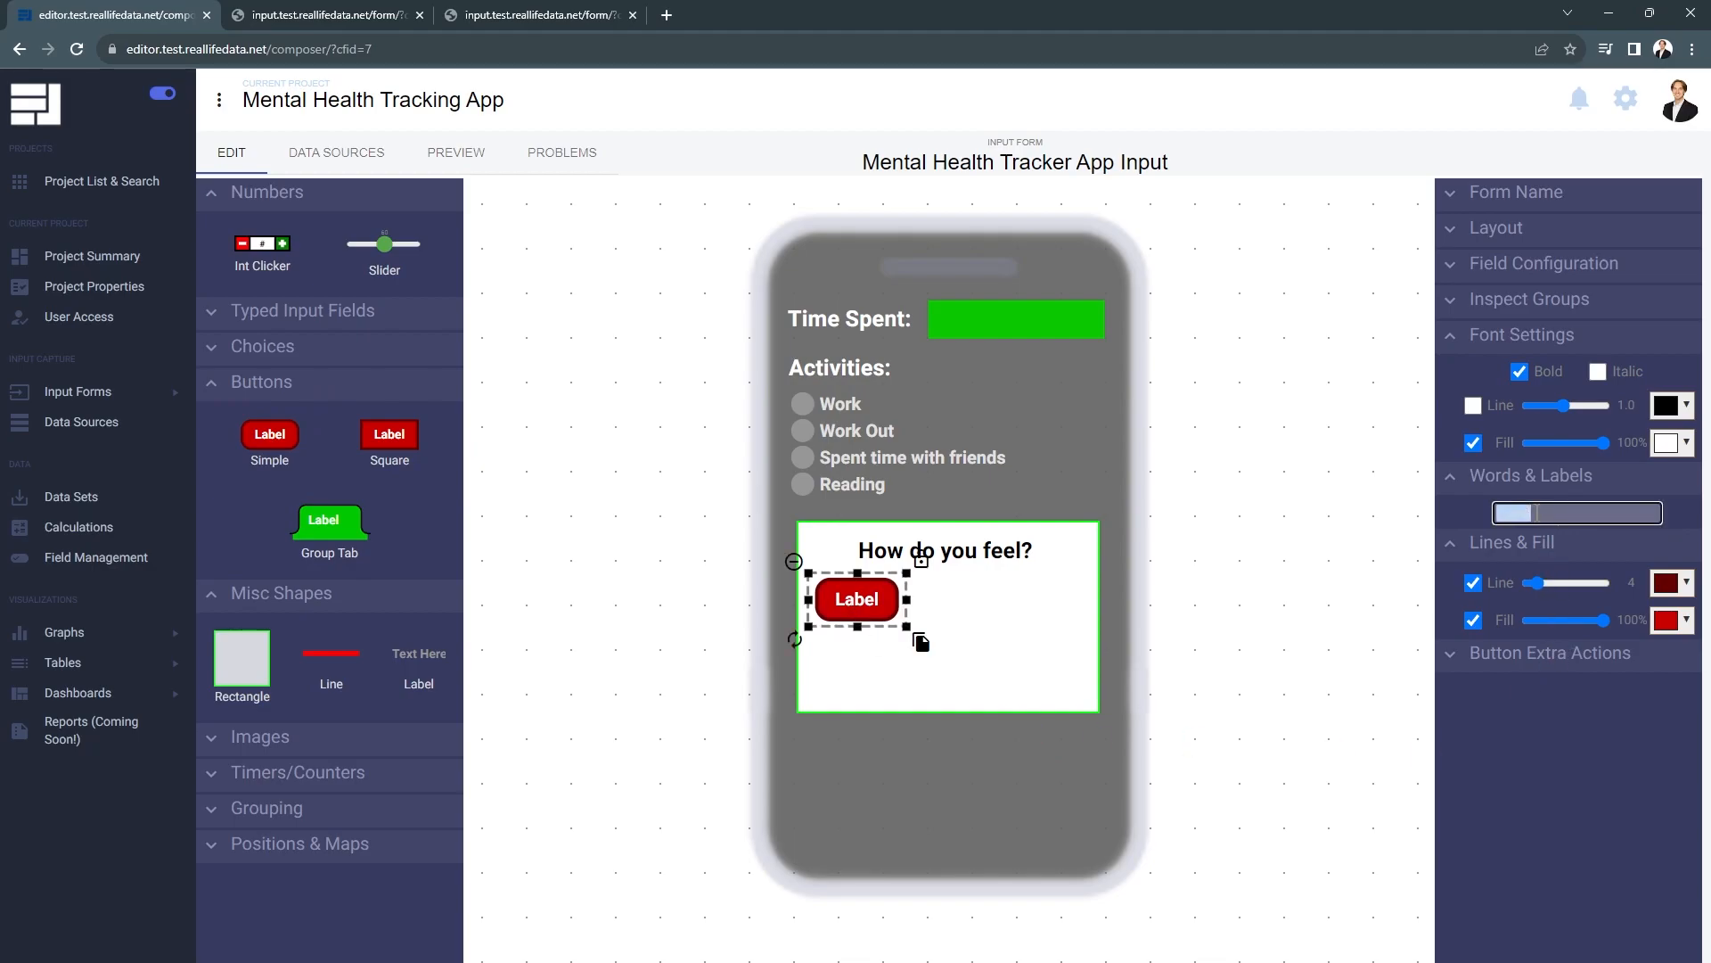
pyautogui.write('GREAT!')
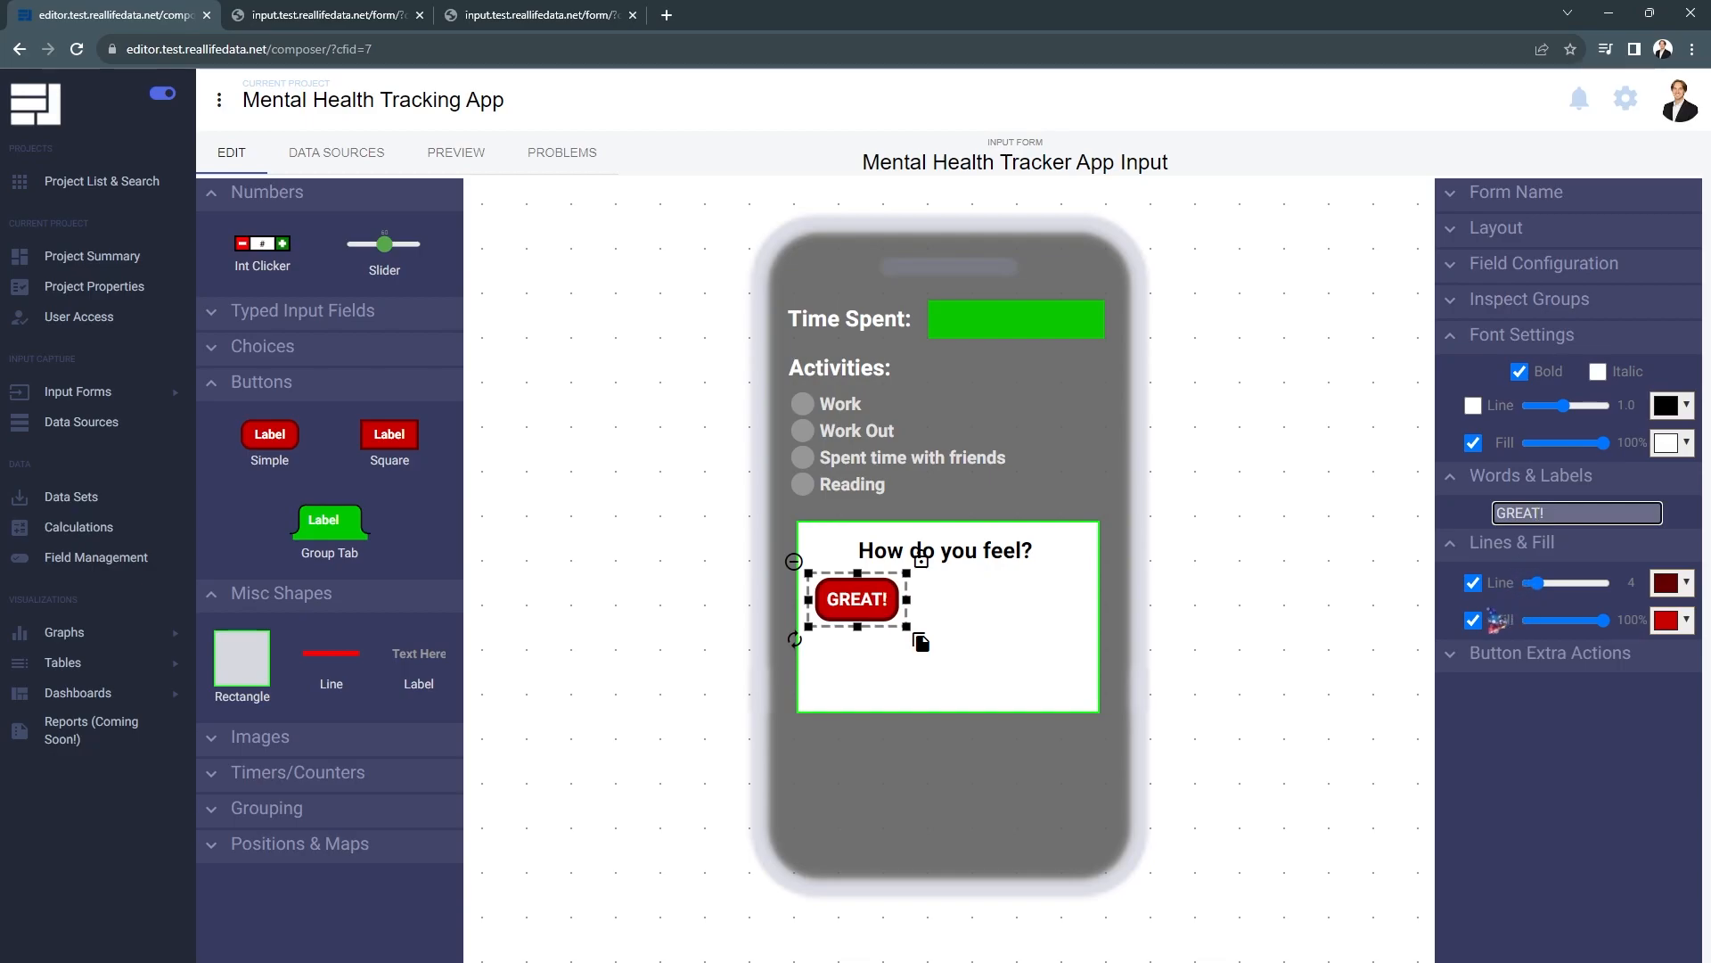
# Remove the outline of the "GREAT!" button and set its fill to green (#00c807).
pyautogui.click(1473, 584)
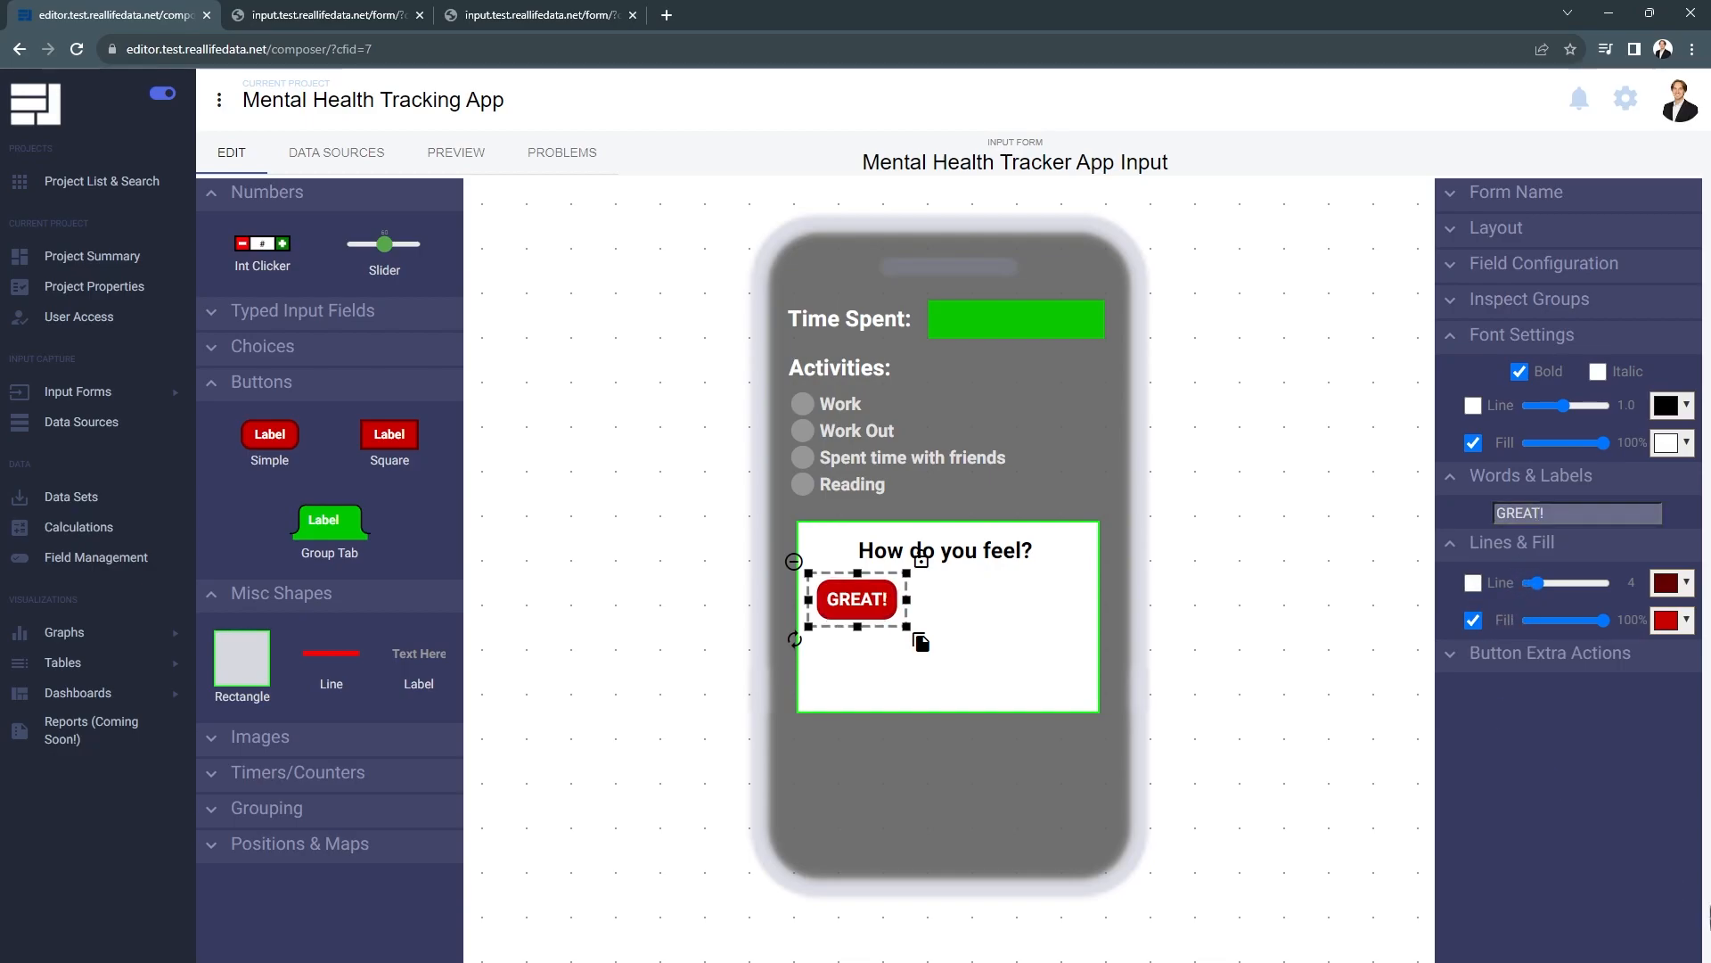
pyautogui.click(1675, 622)
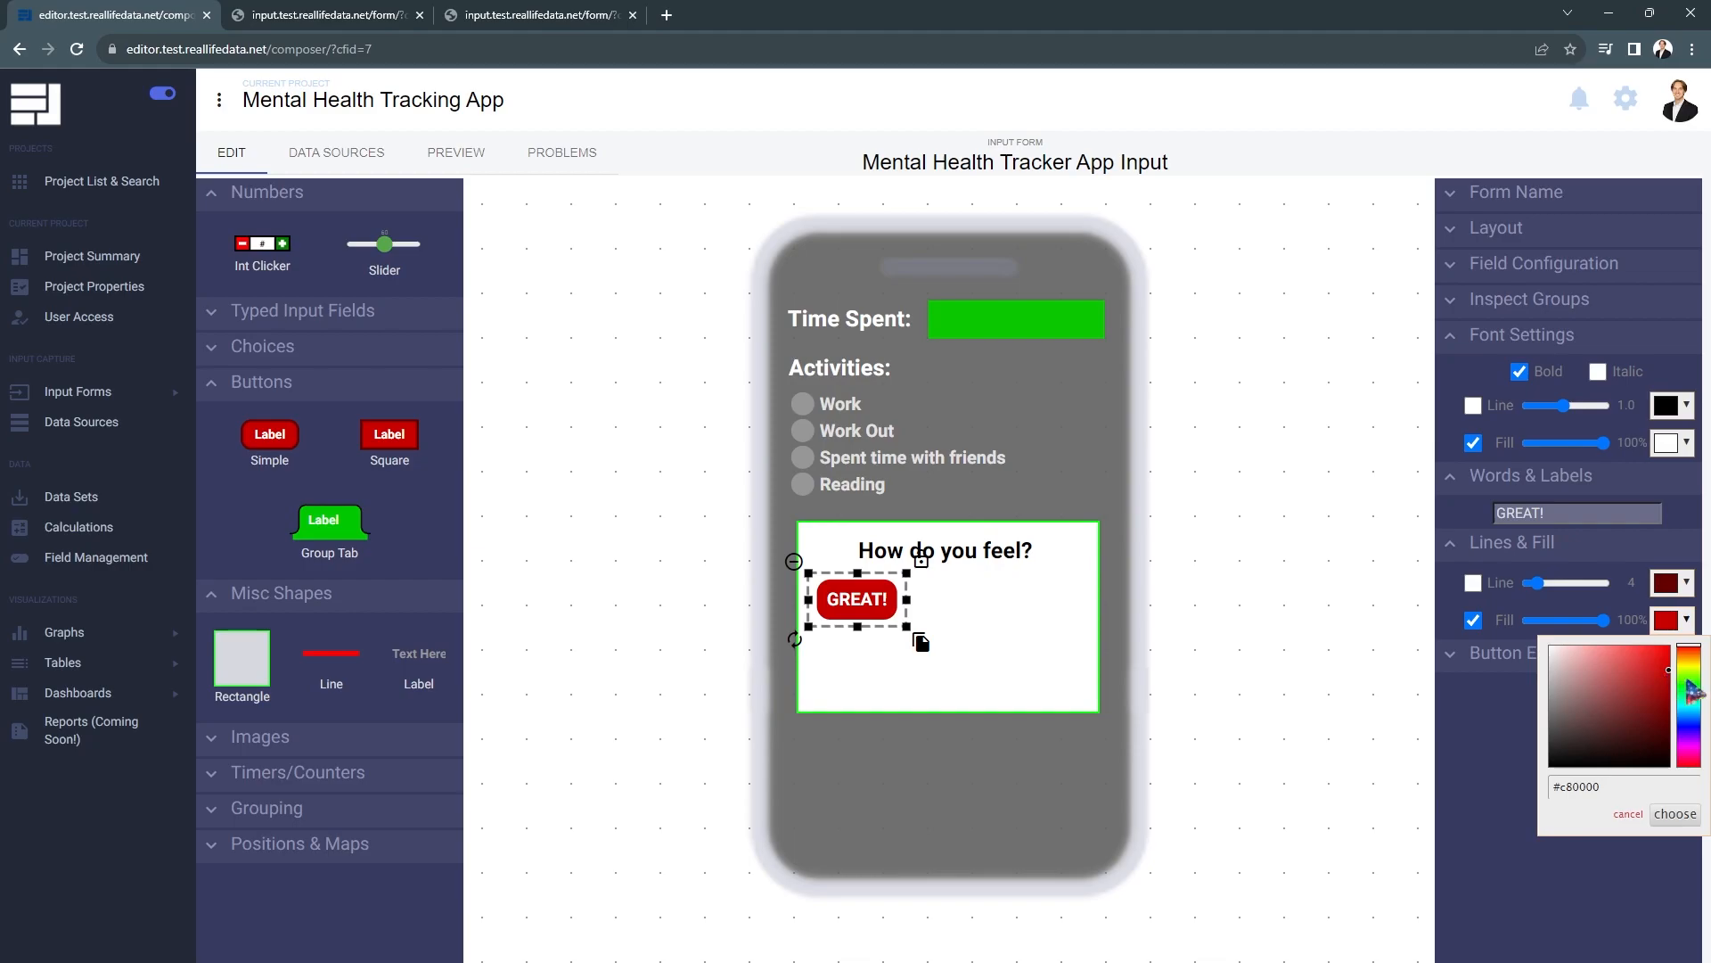
pyautogui.click(1690, 685)
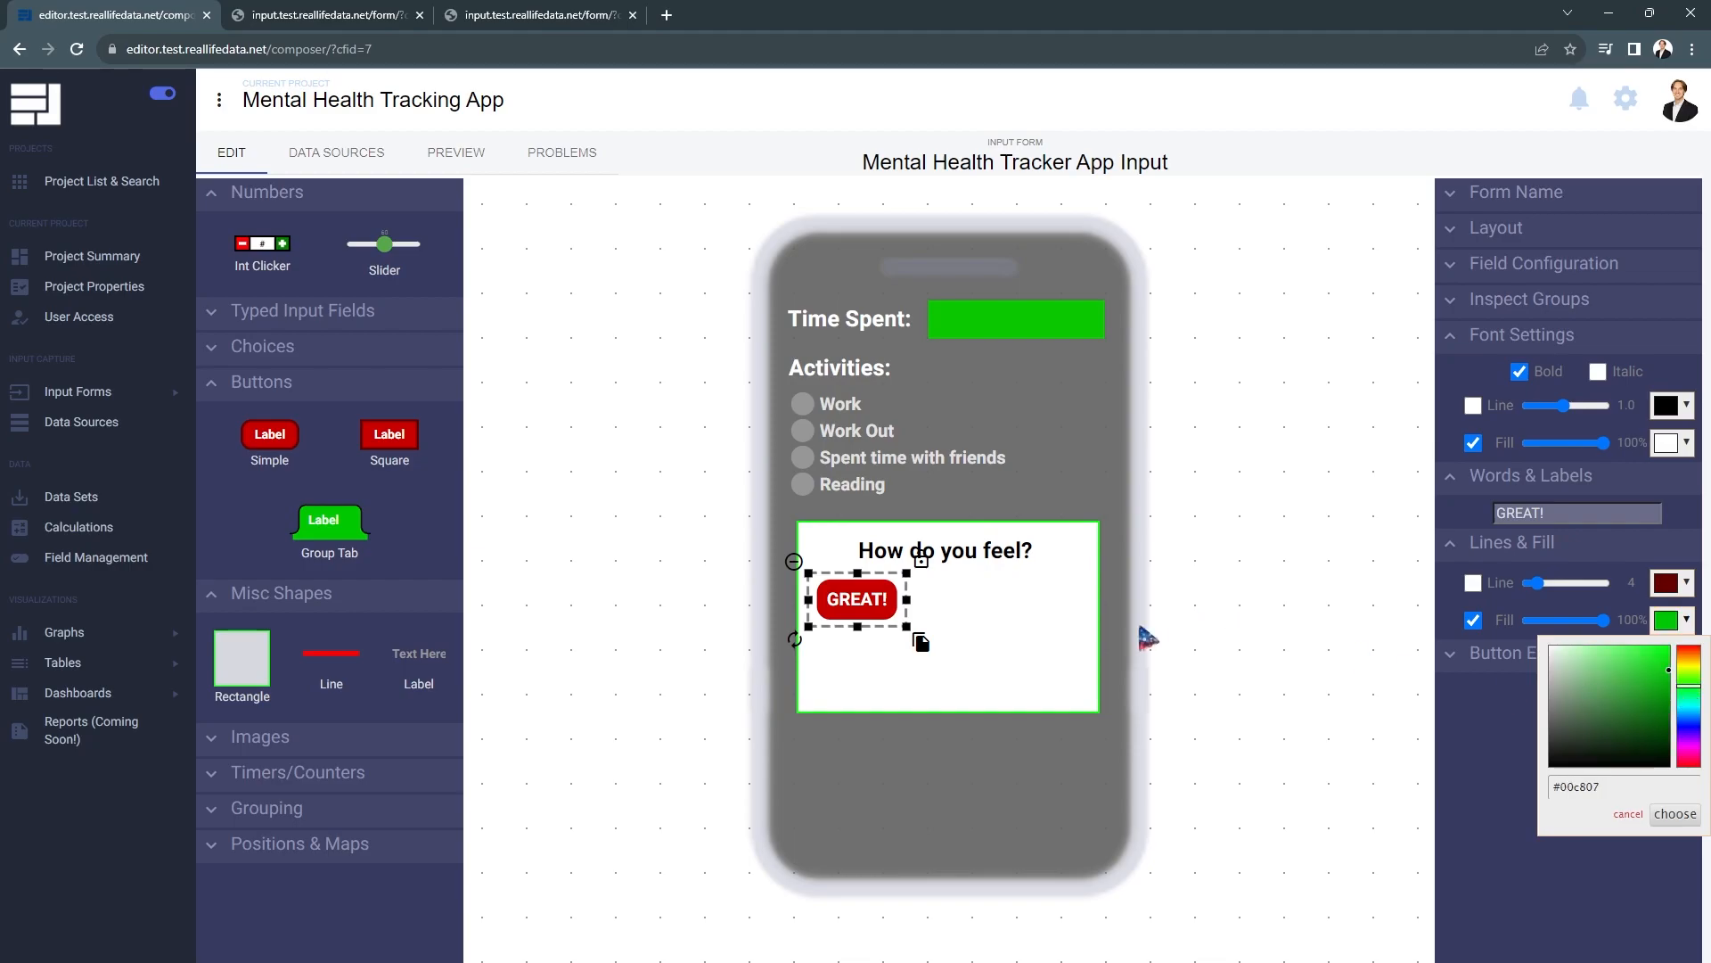
pyautogui.click(1675, 814)
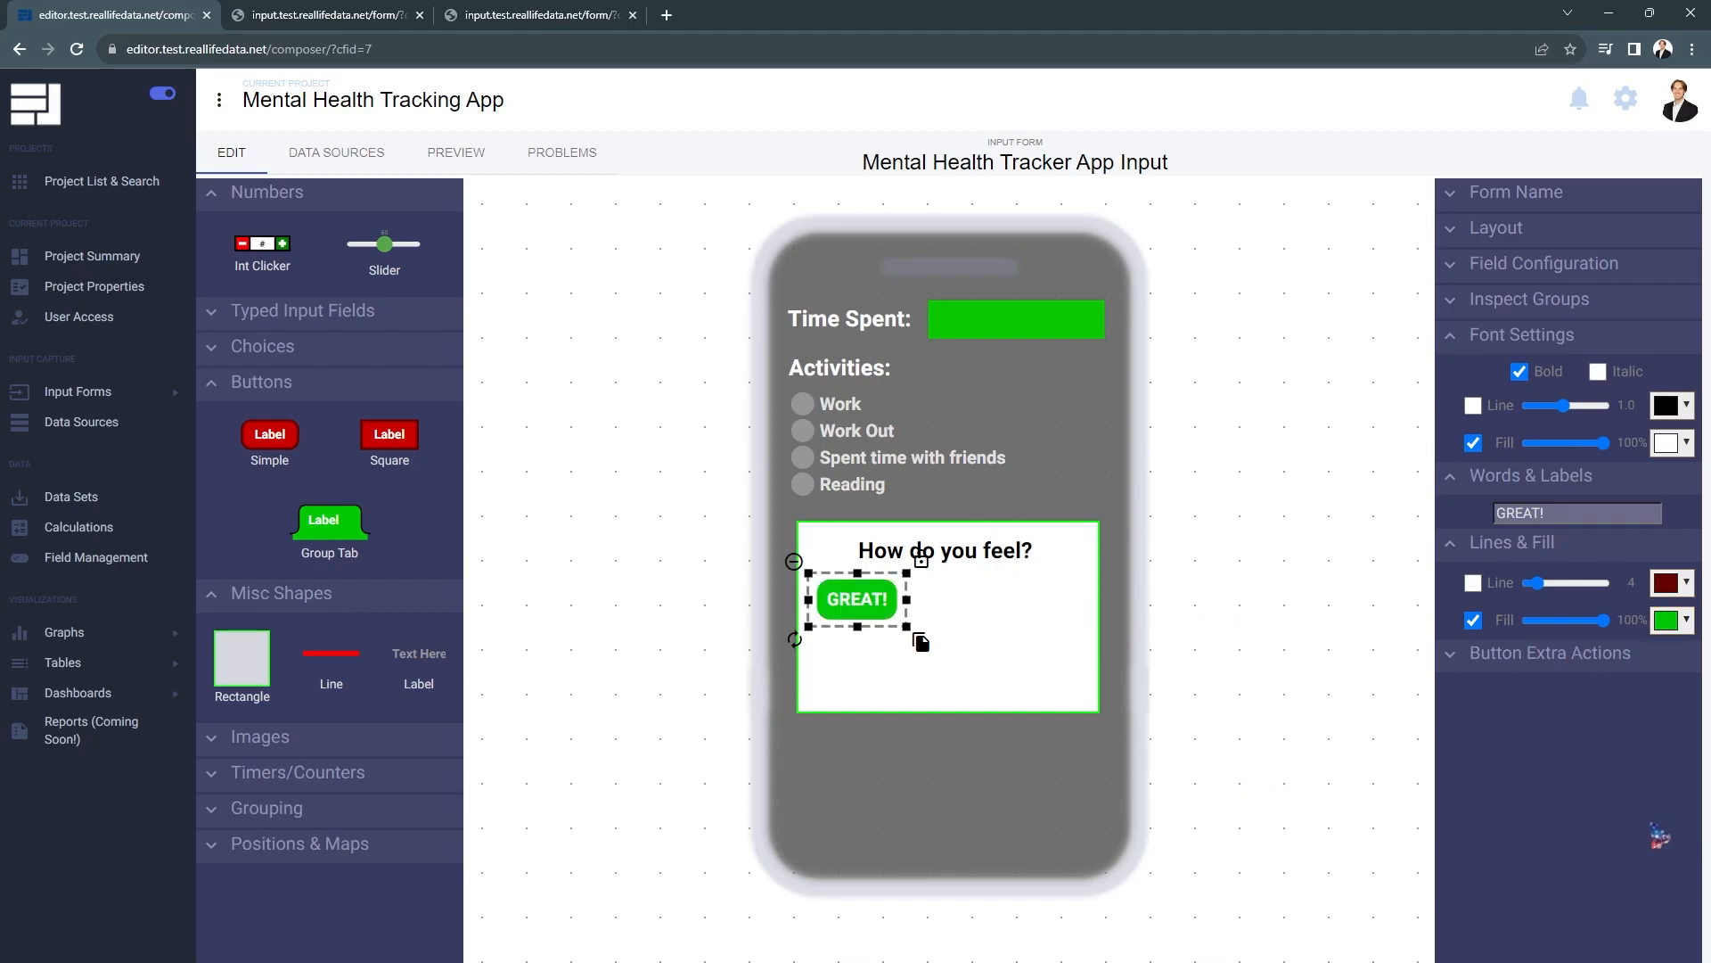
# Widen the "GREAT!" button slightly and name its field "felt-great".
pyautogui.moveTo(910, 601); pyautogui.dragTo(925, 600)
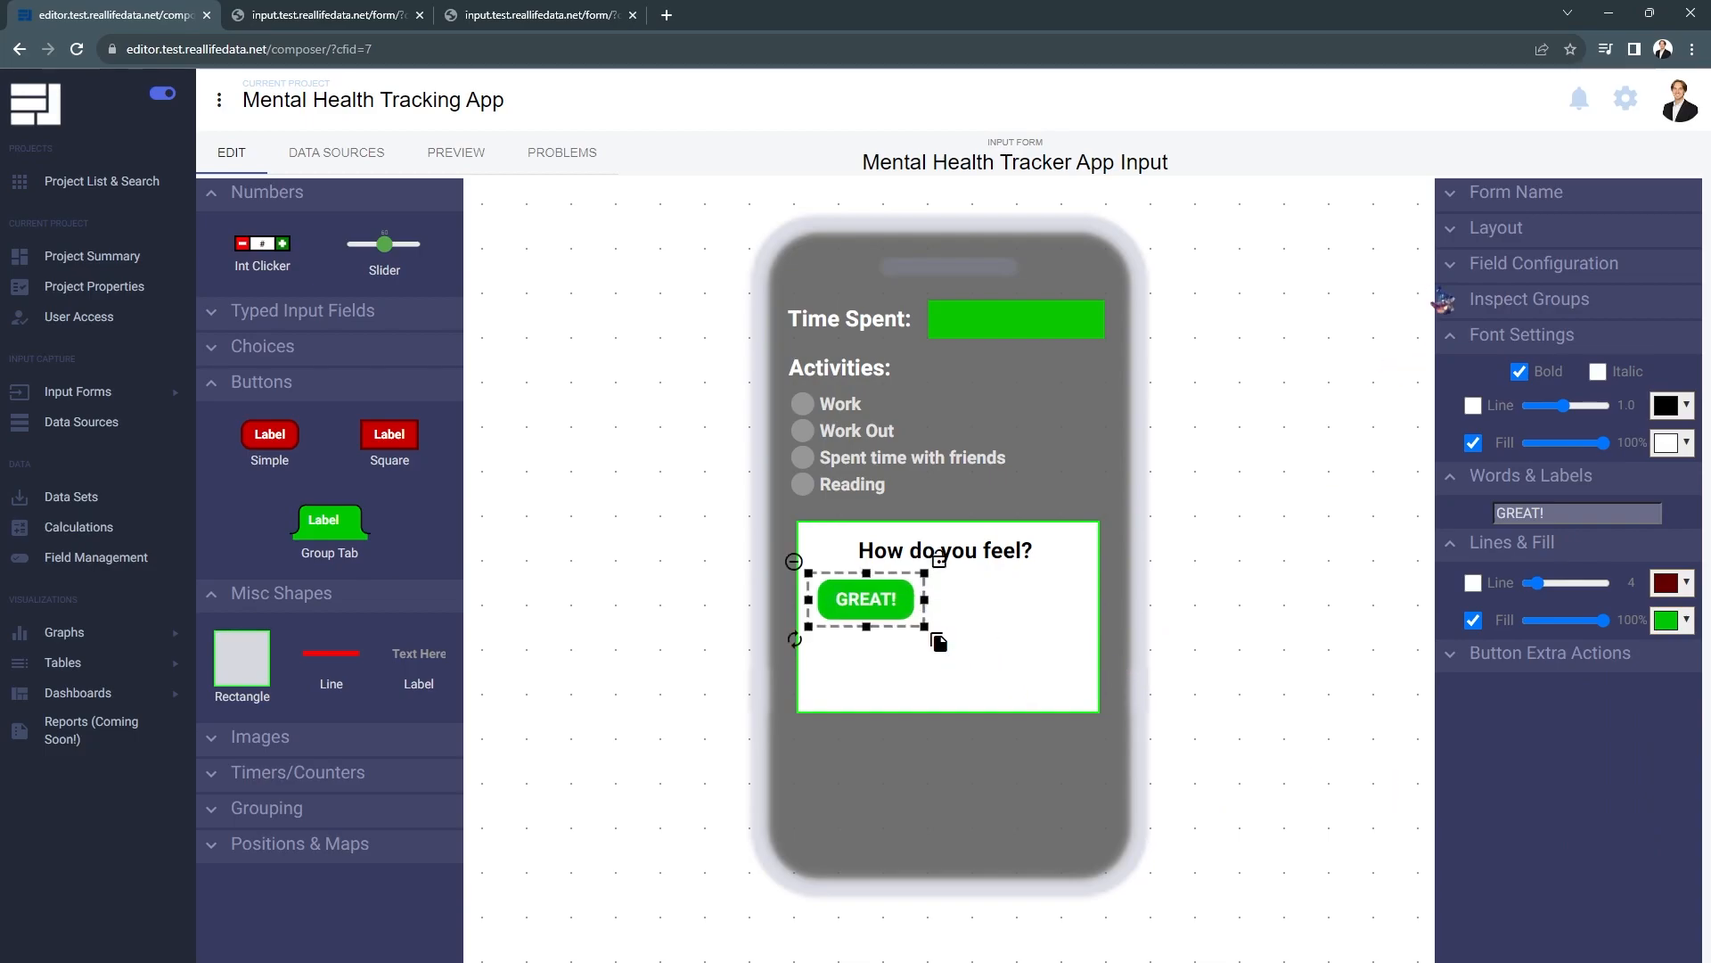
pyautogui.click(1515, 265)
pyautogui.moveTo(1507, 300); pyautogui.dragTo(1527, 294)
pyautogui.write('felt-great')
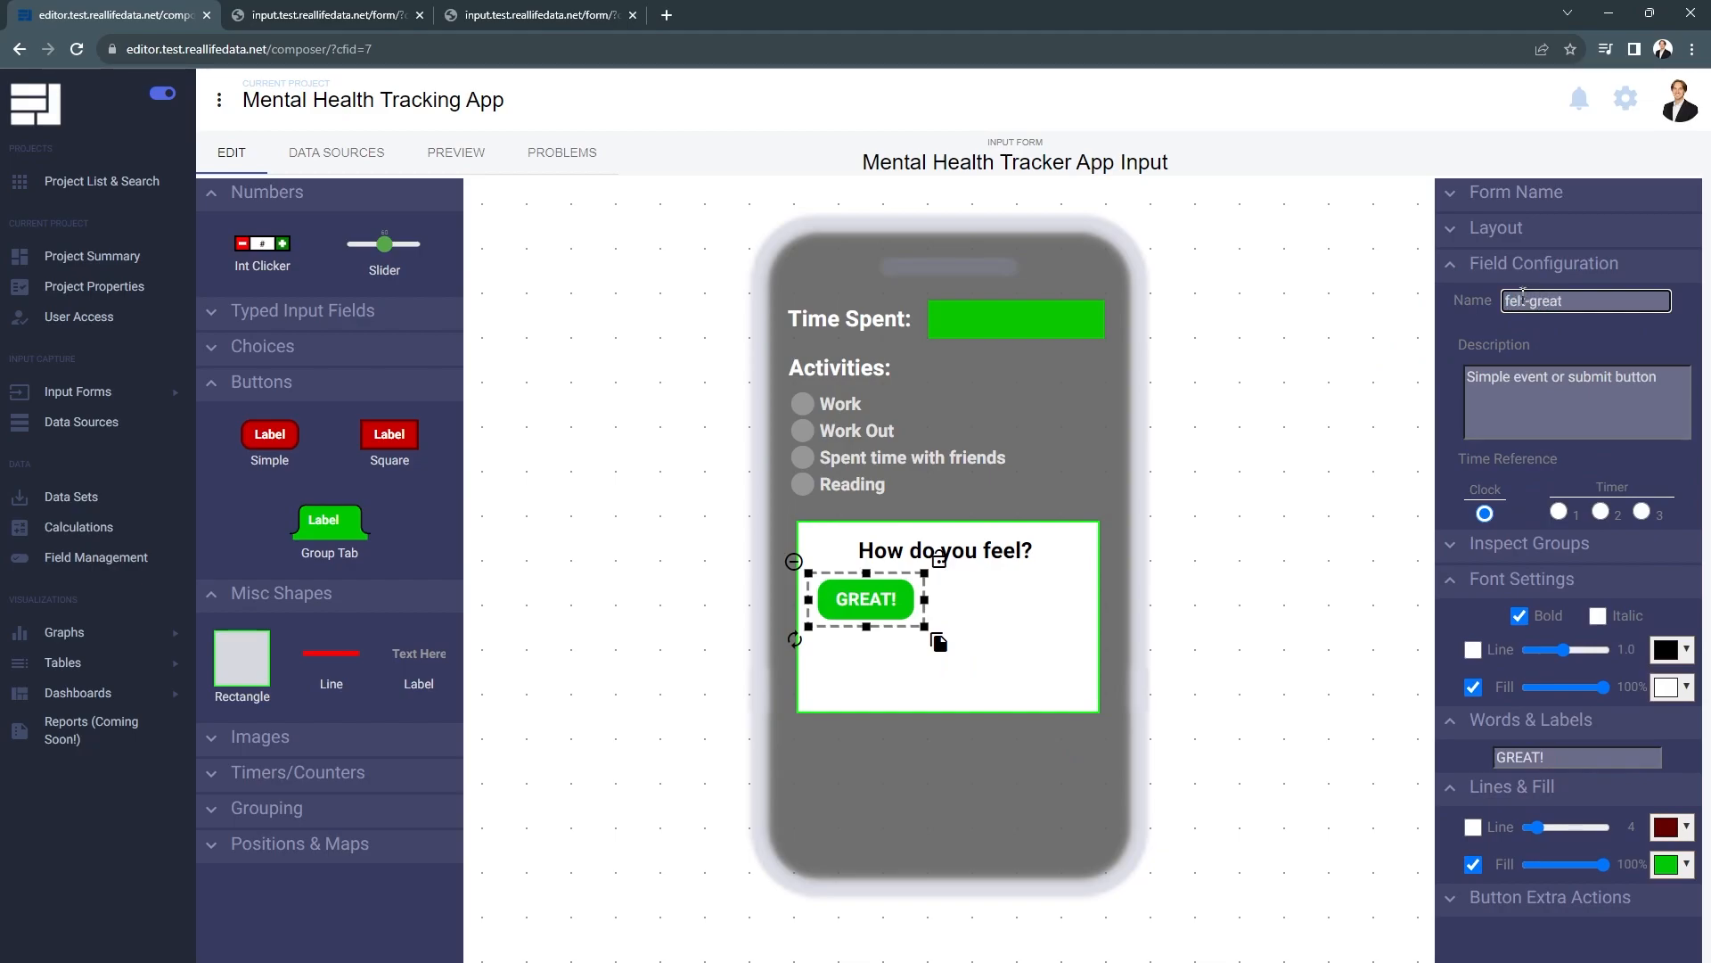
# Duplicate the "GREAT!" button to the right side of the white rectangle and name the copy's field "felt-good".
pyautogui.click(950, 656)
pyautogui.moveTo(946, 651); pyautogui.dragTo(1100, 651)
pyautogui.click(1547, 301)
pyautogui.write('felt-goo')
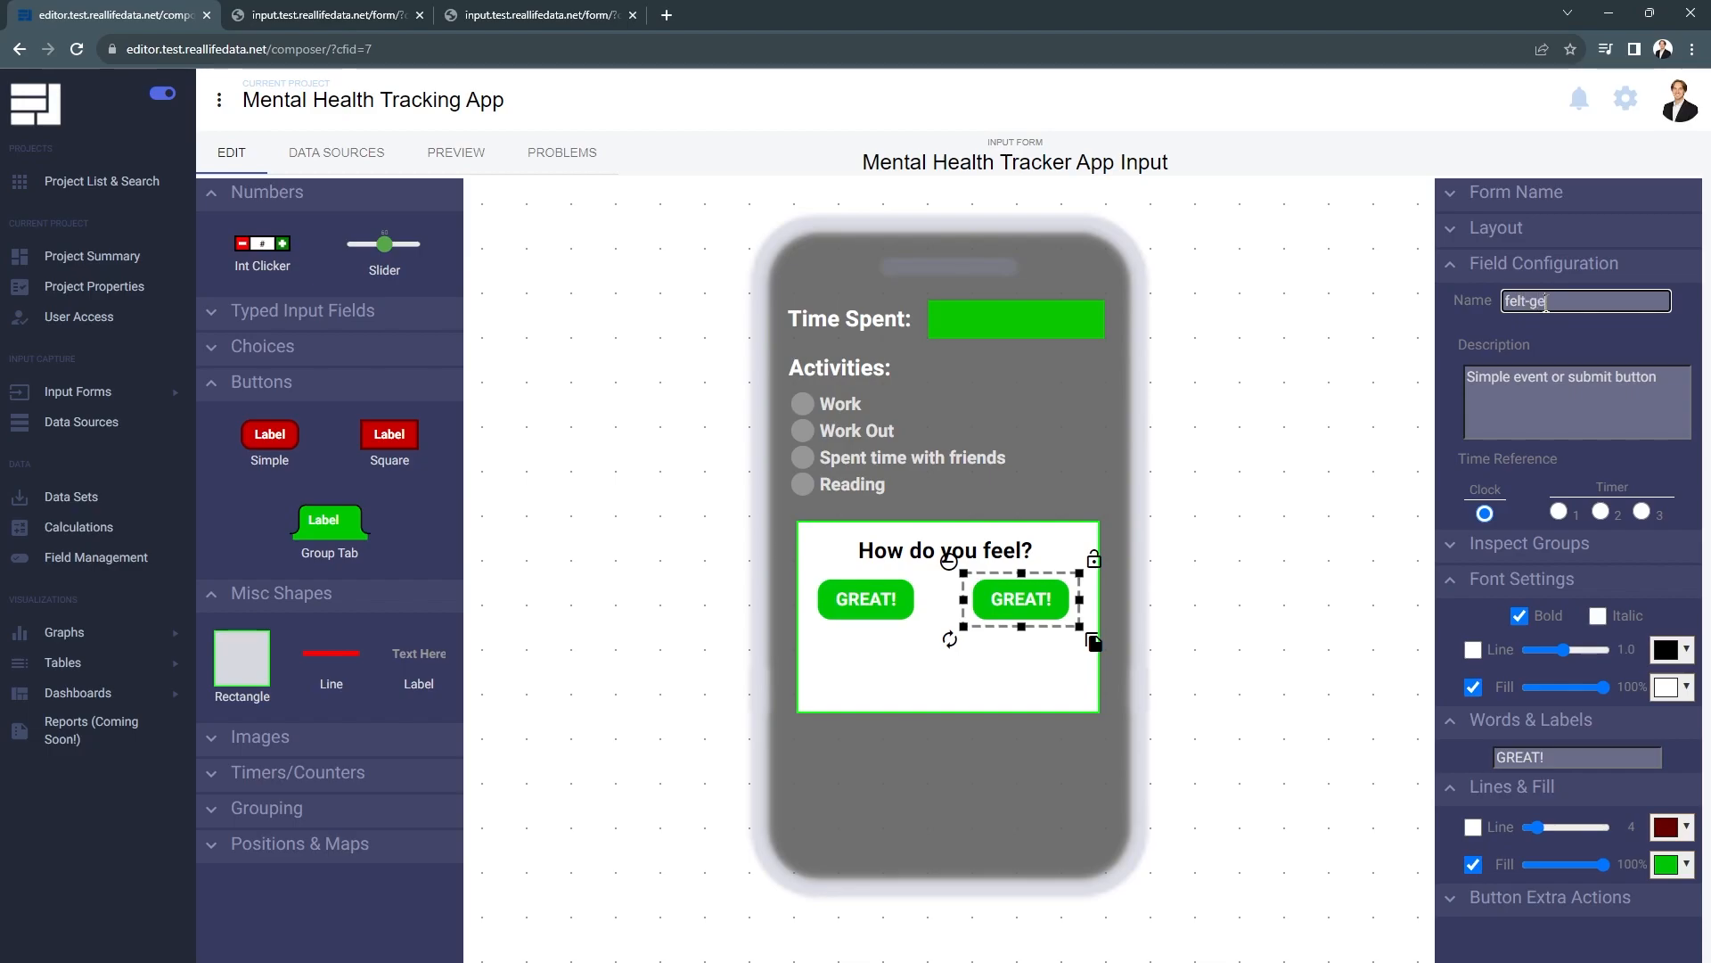
pyautogui.press('BackSpace')
# Label the copied button "Good" and set its fill to yellowish green (#6fc800).
pyautogui.click(1532, 756)
pyautogui.tripleClick(1533, 754)
pyautogui.write('Good')
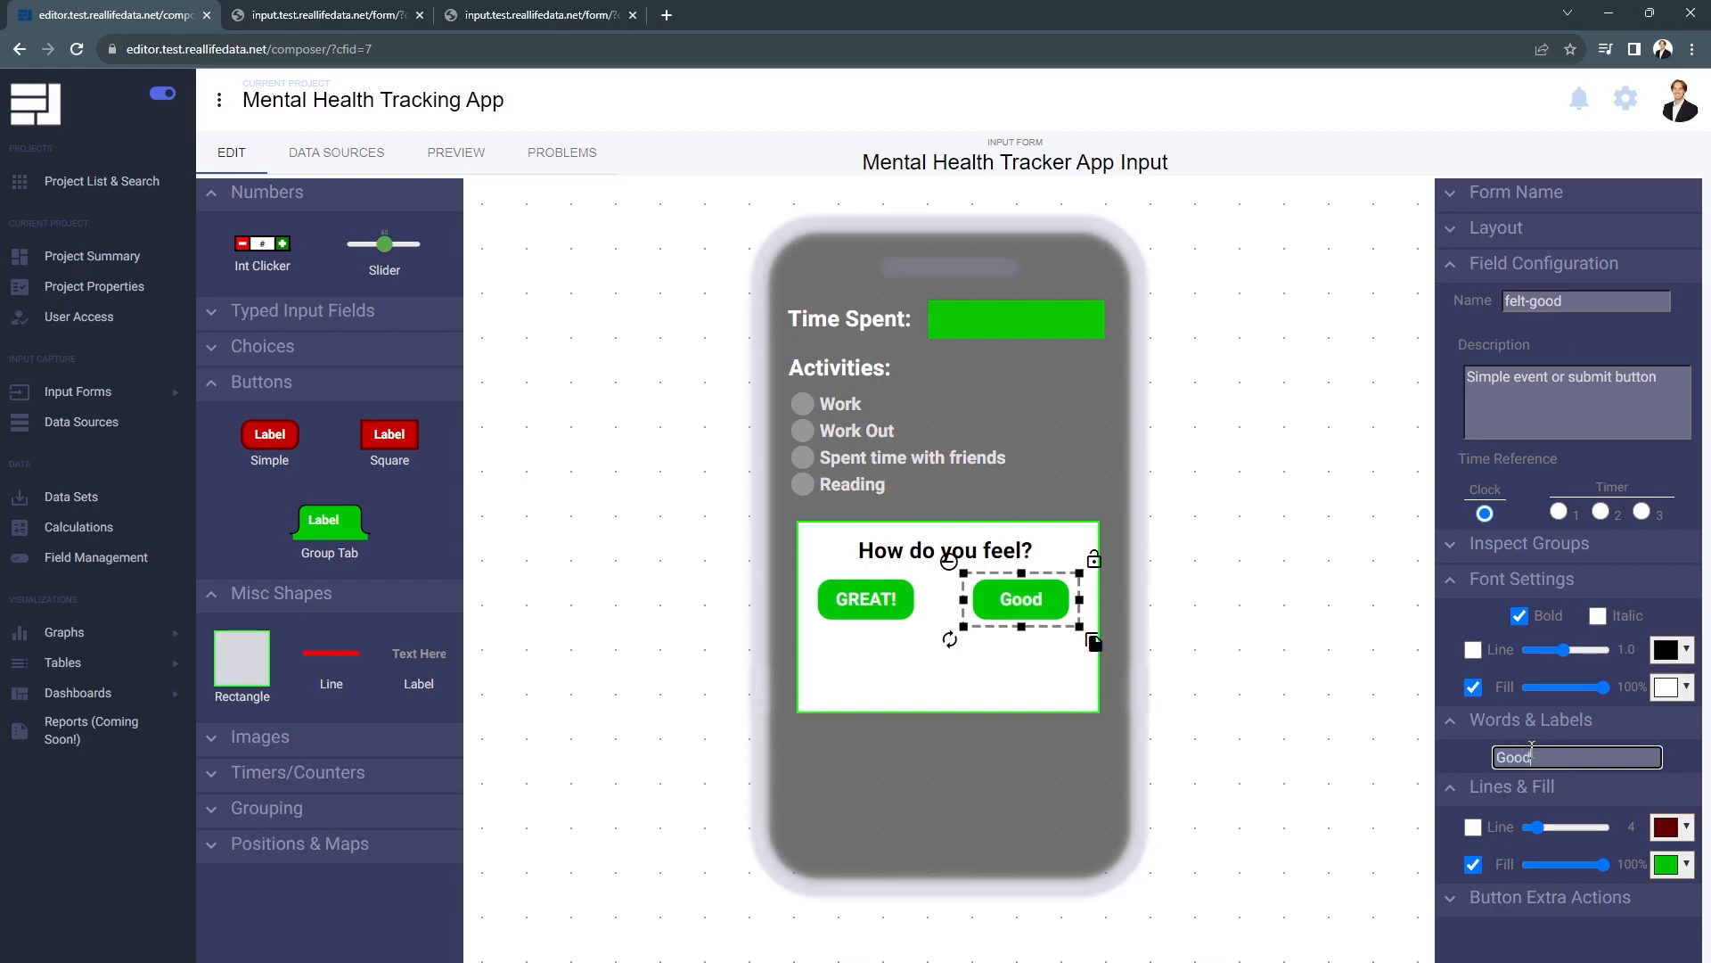
pyautogui.click(1680, 865)
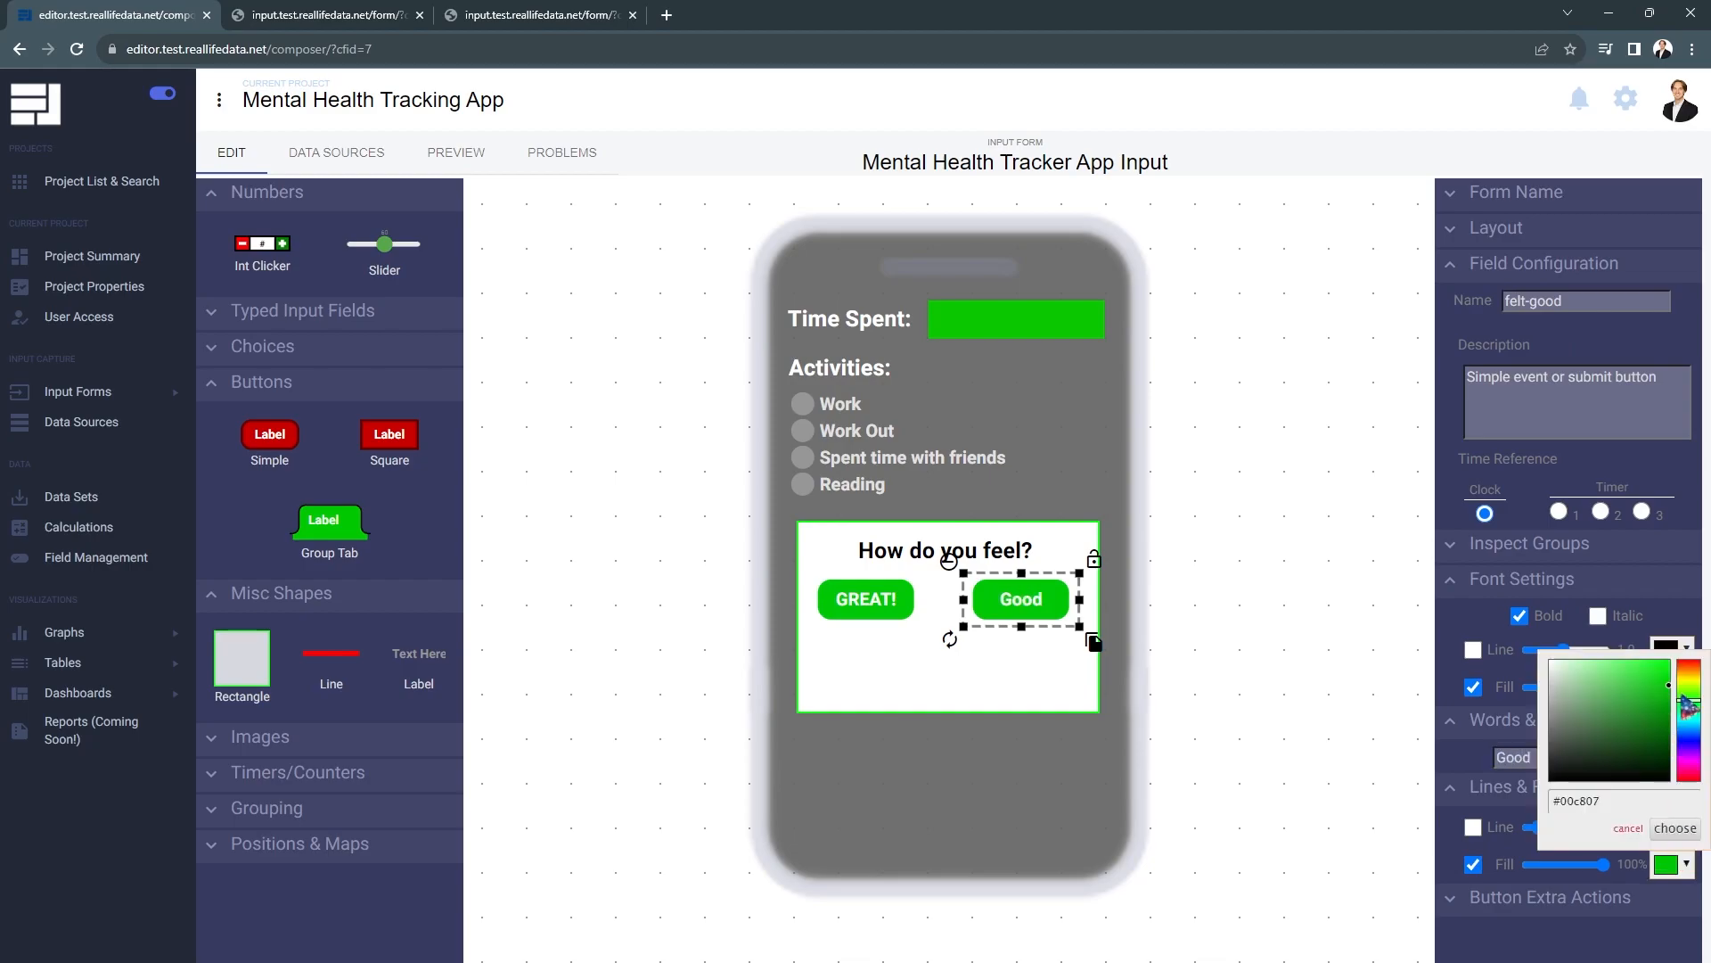
pyautogui.moveTo(1691, 705); pyautogui.dragTo(1689, 694)
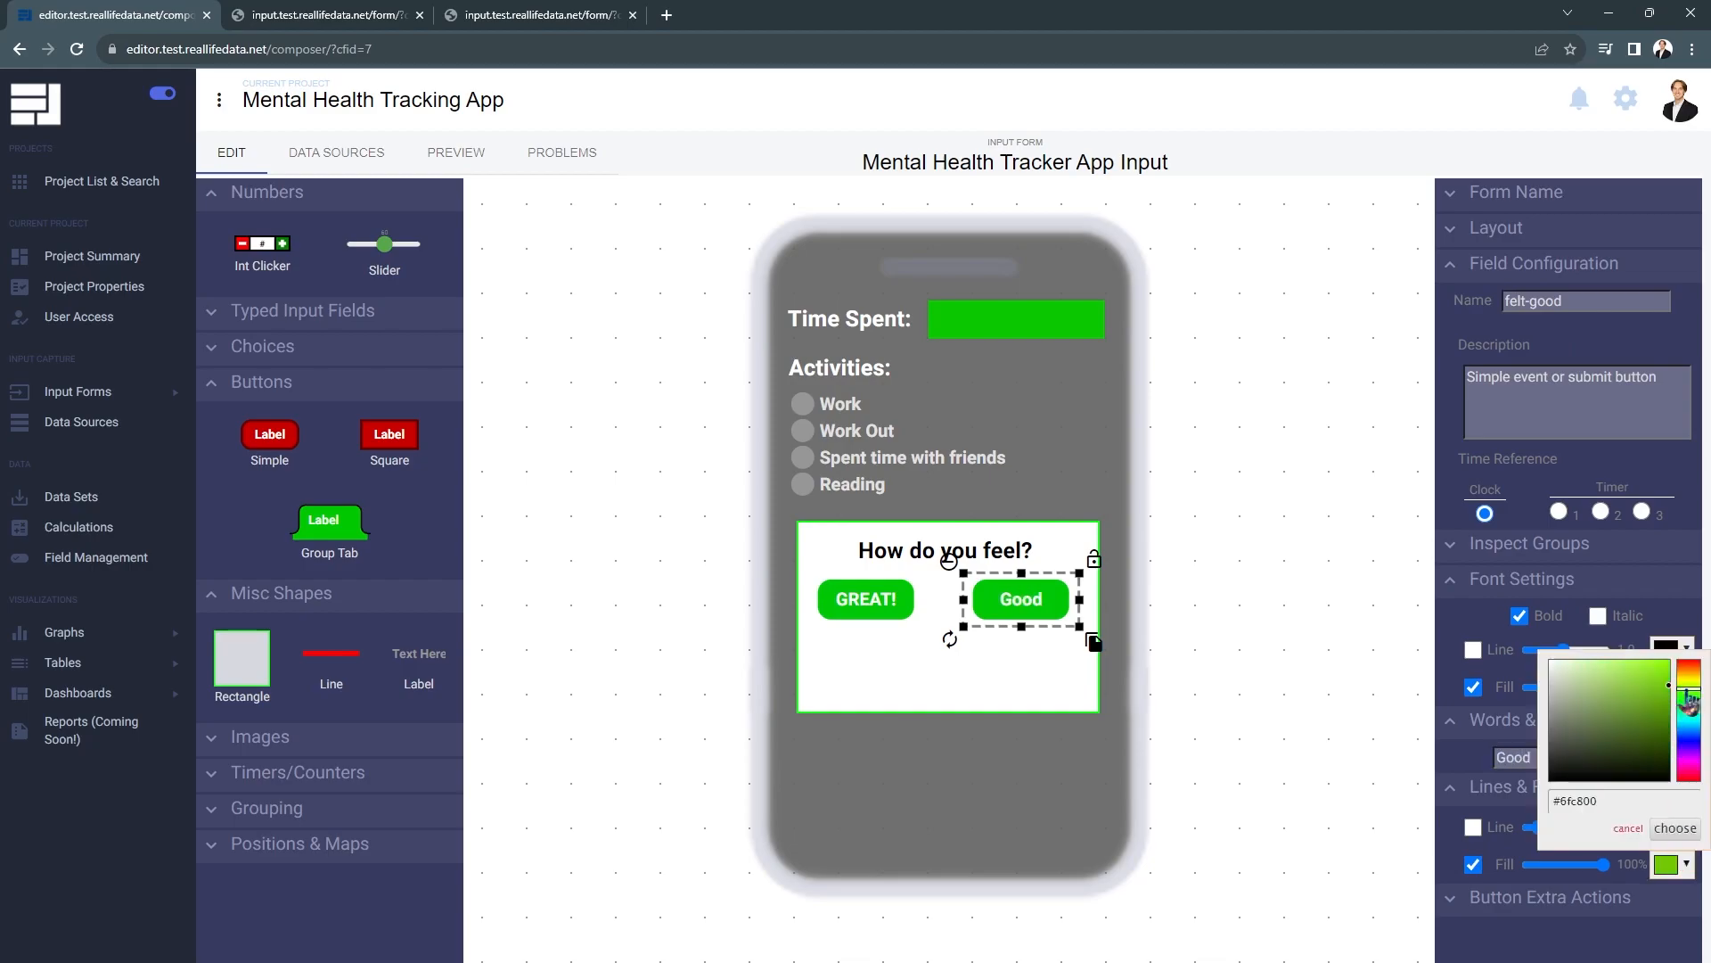
pyautogui.click(1676, 828)
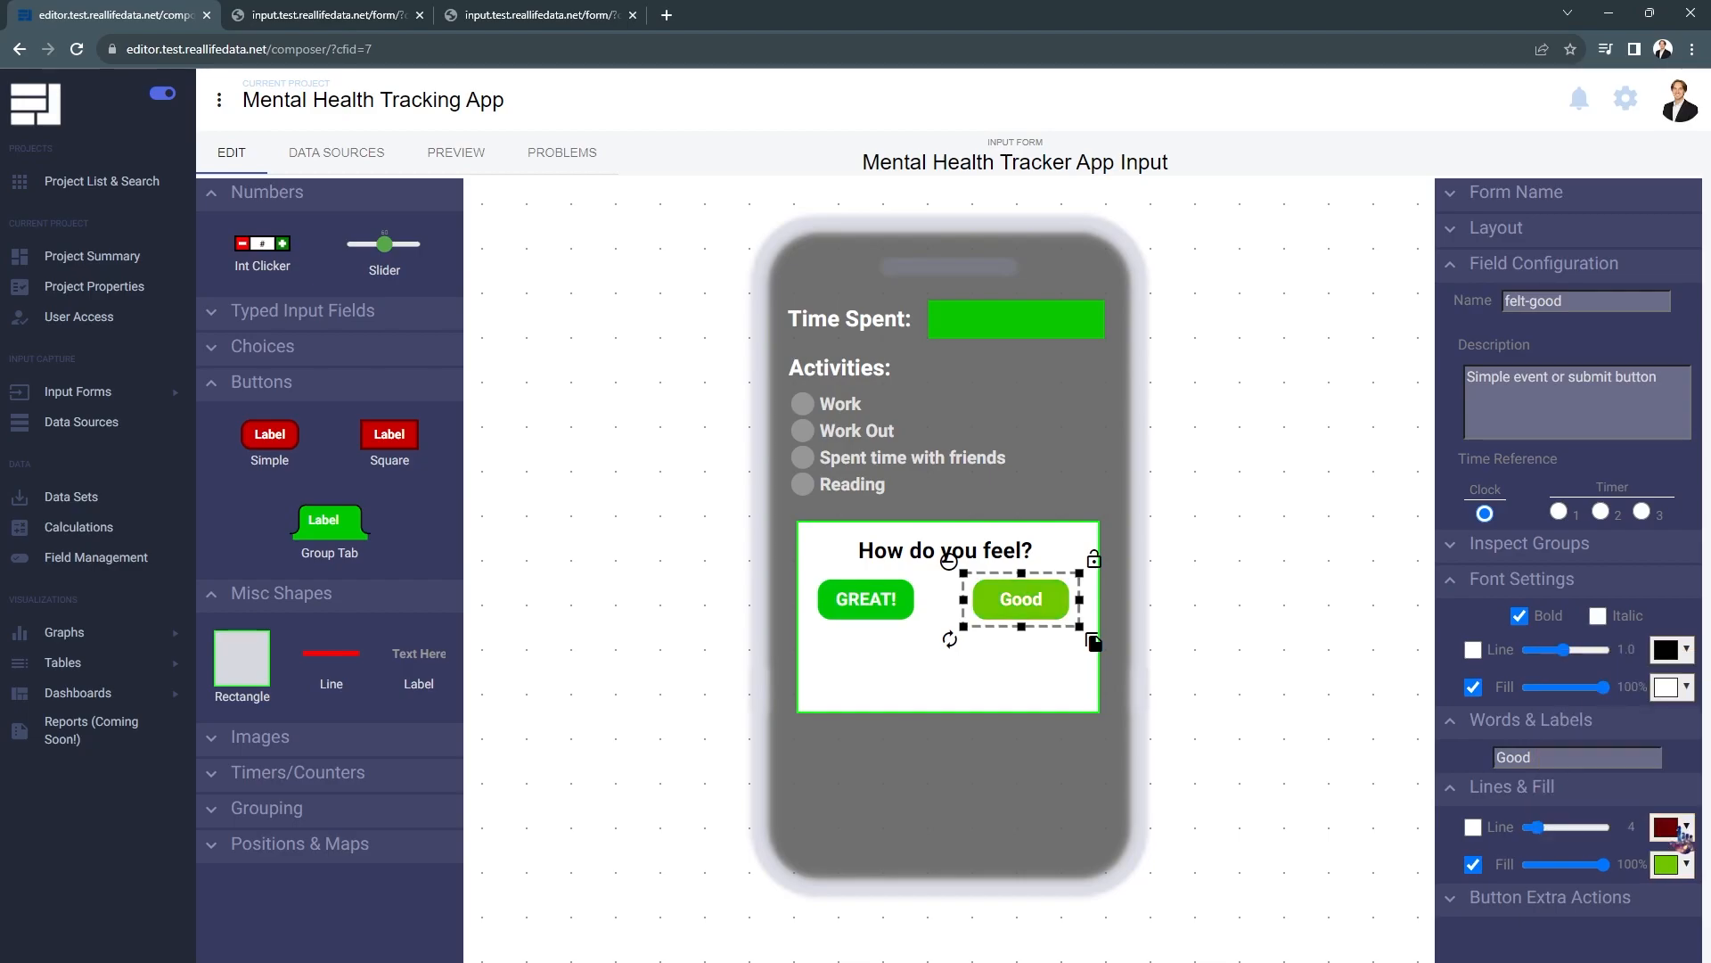
# Duplicate the "Good" button to below "GREAT!" and name the copy's field "felt-ok".
pyautogui.click(1093, 640)
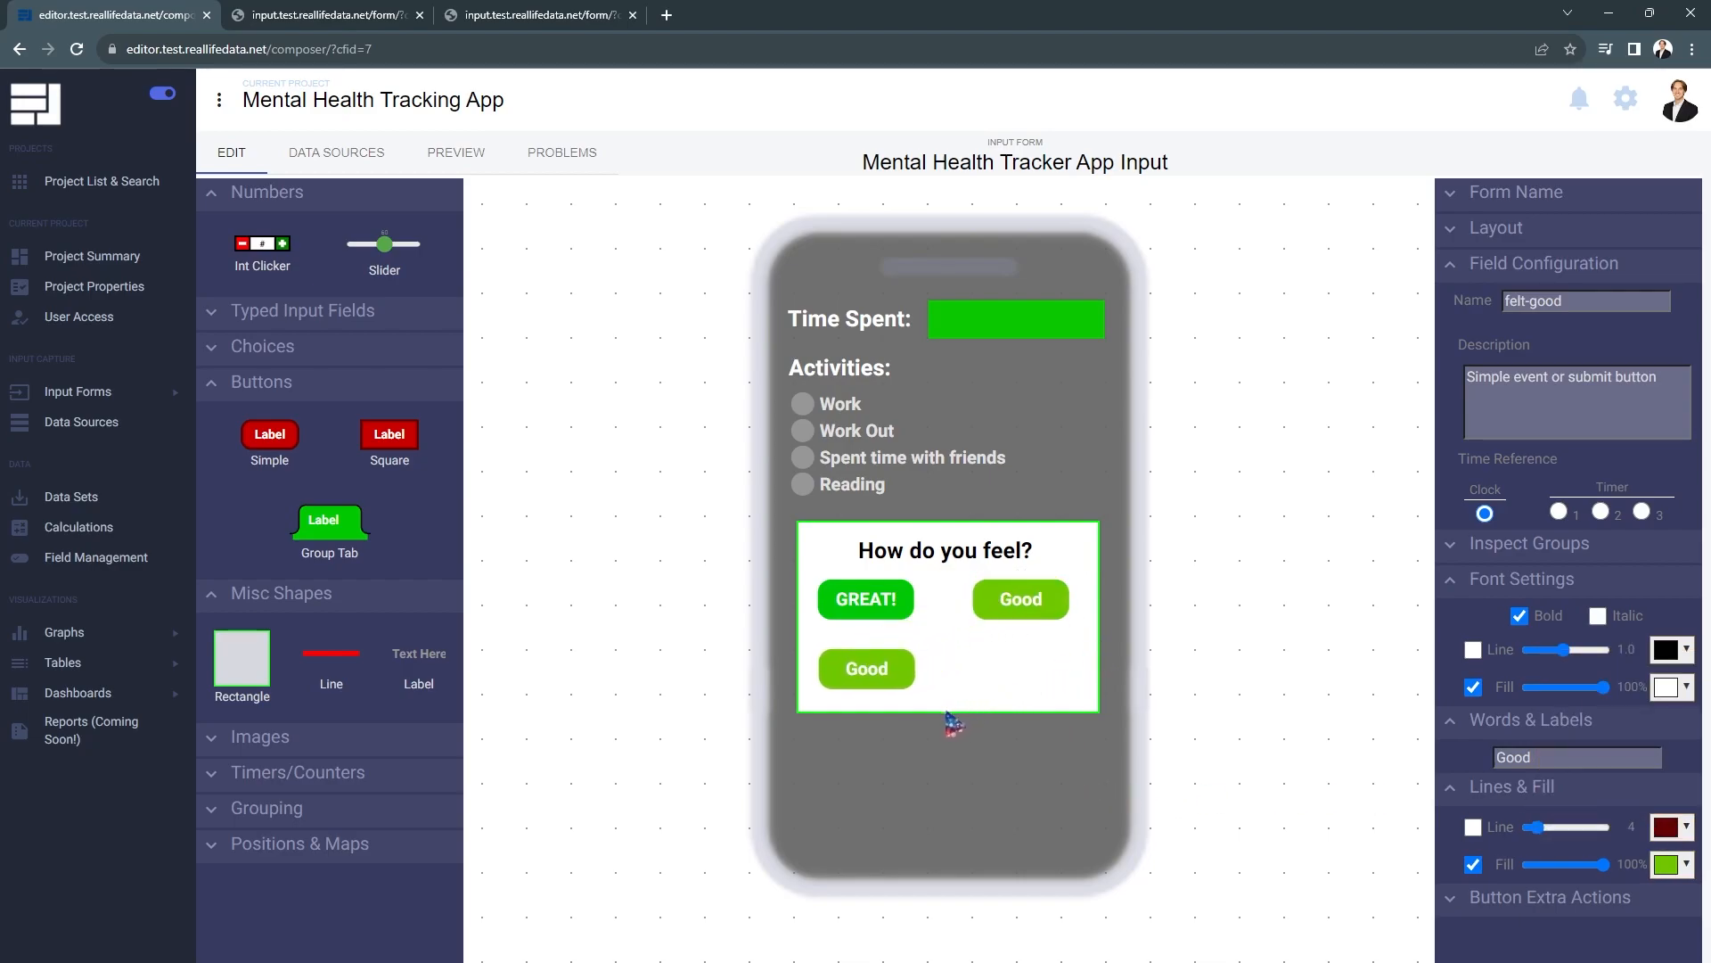
pyautogui.click(878, 673)
pyautogui.tripleClick(1556, 304)
pyautogui.write('felt-ok')
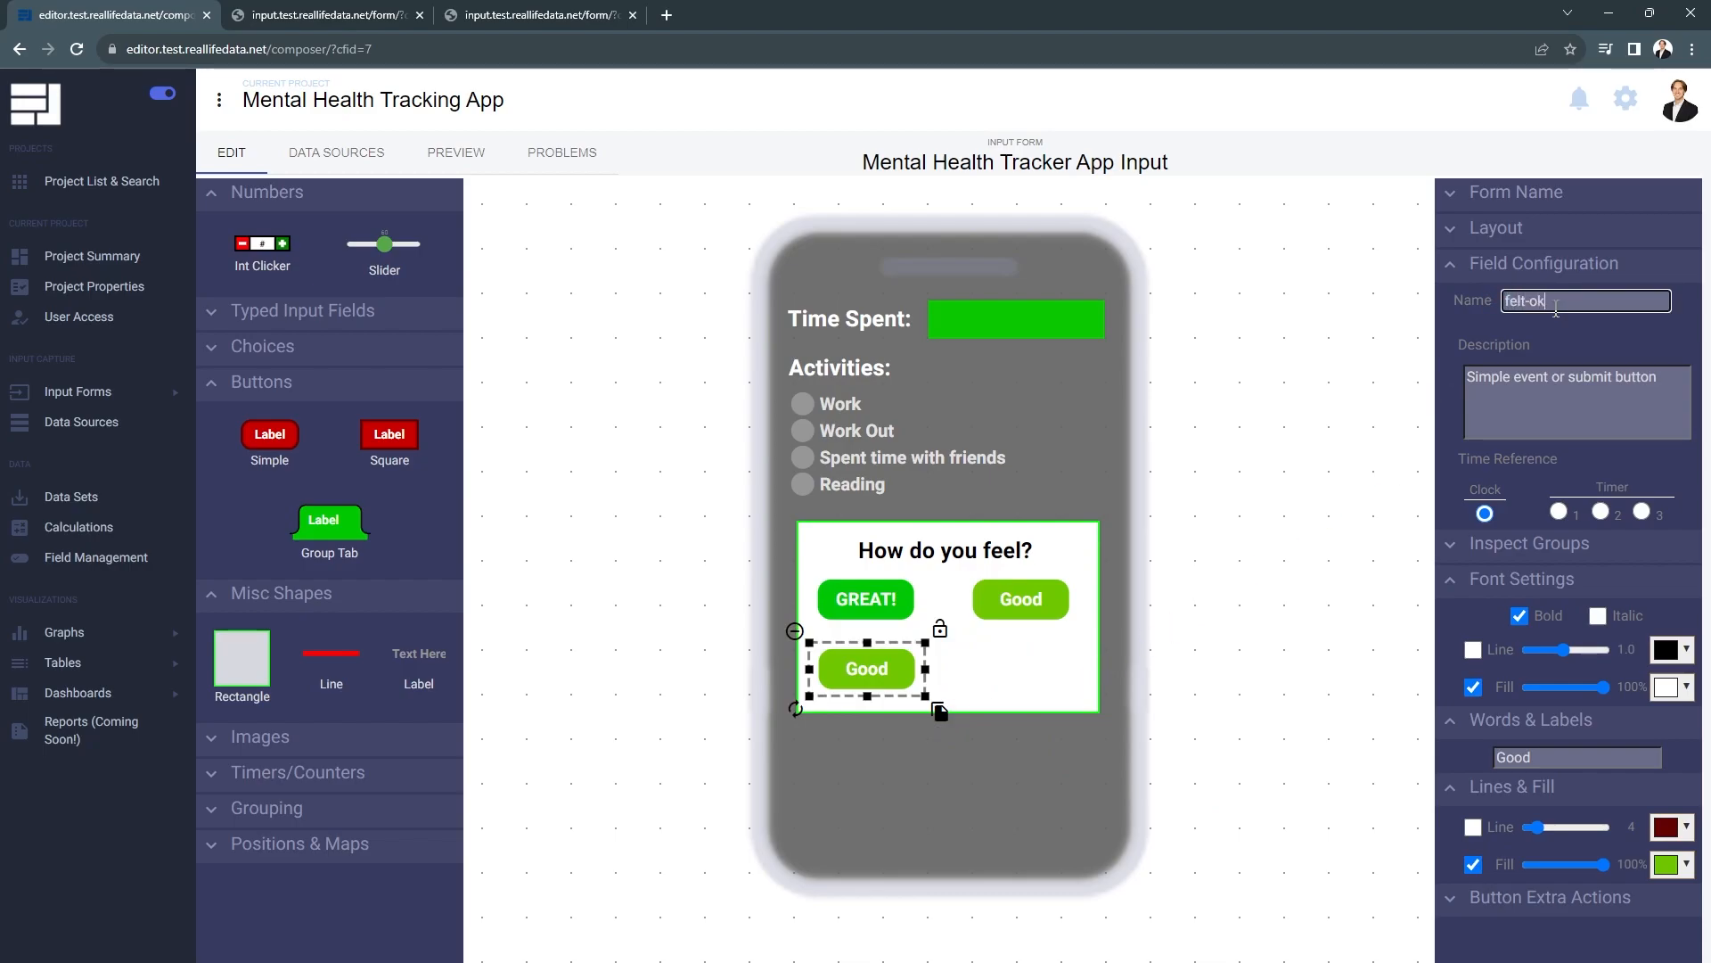
# Label the button below "GREAT!" as "Ok" and set its fill to yellow (#c8c800).
pyautogui.doubleClick(1527, 753)
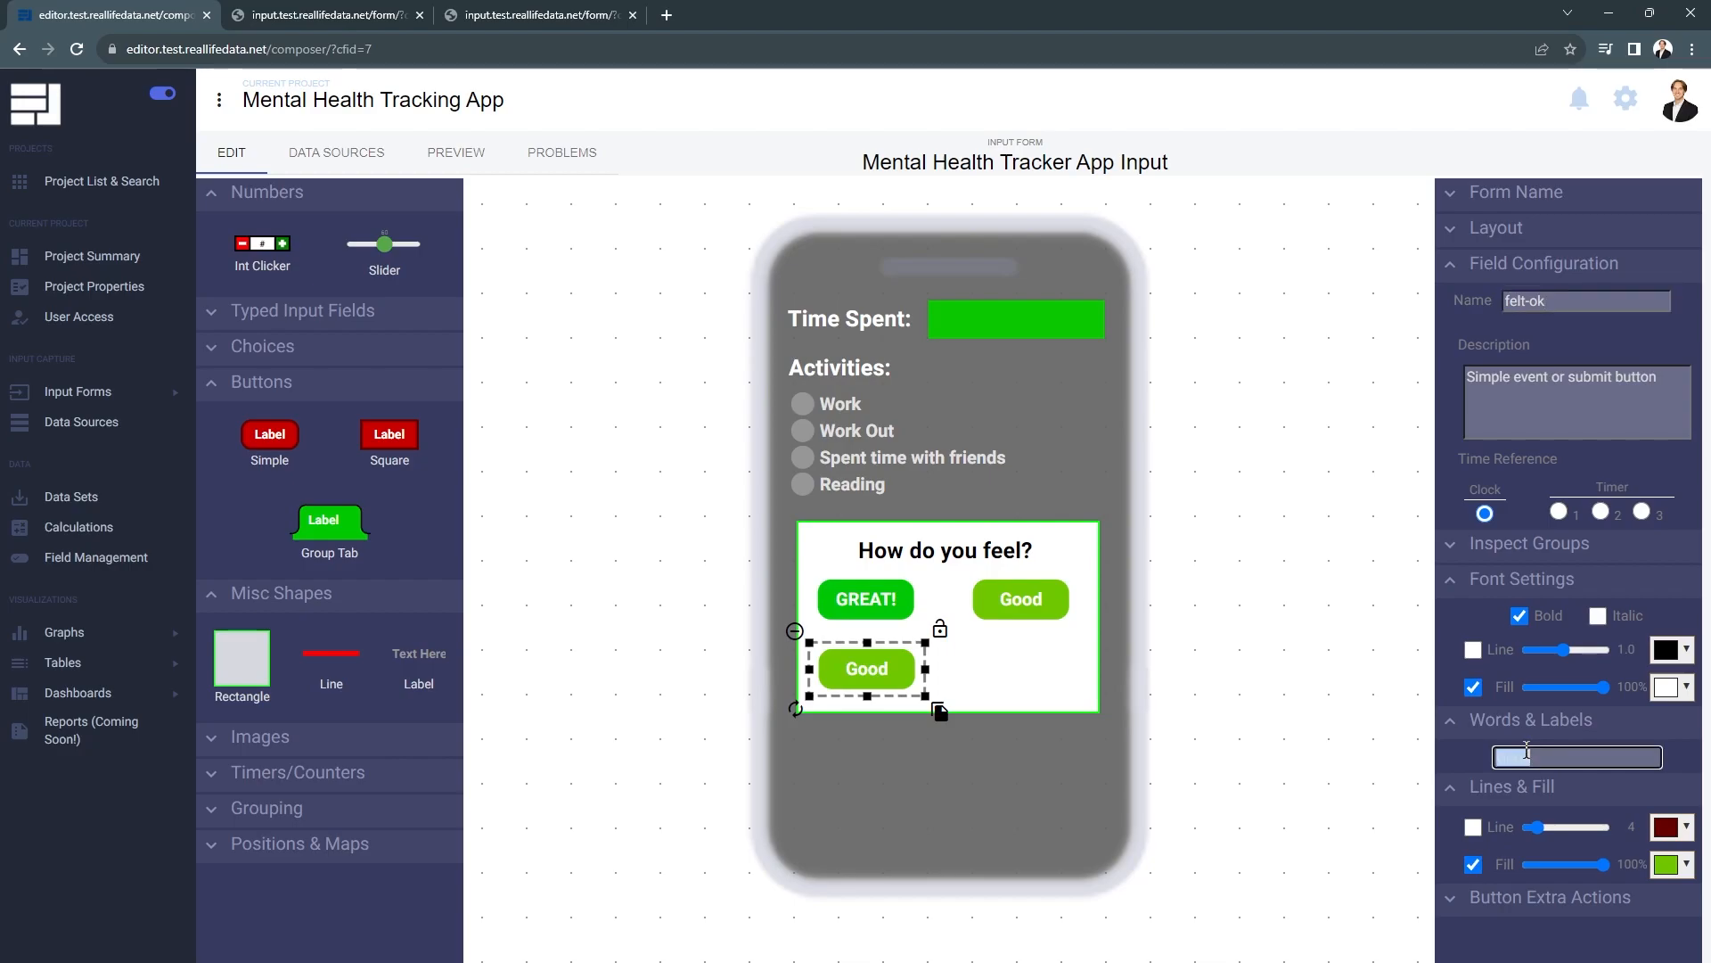
pyautogui.write('Ok')
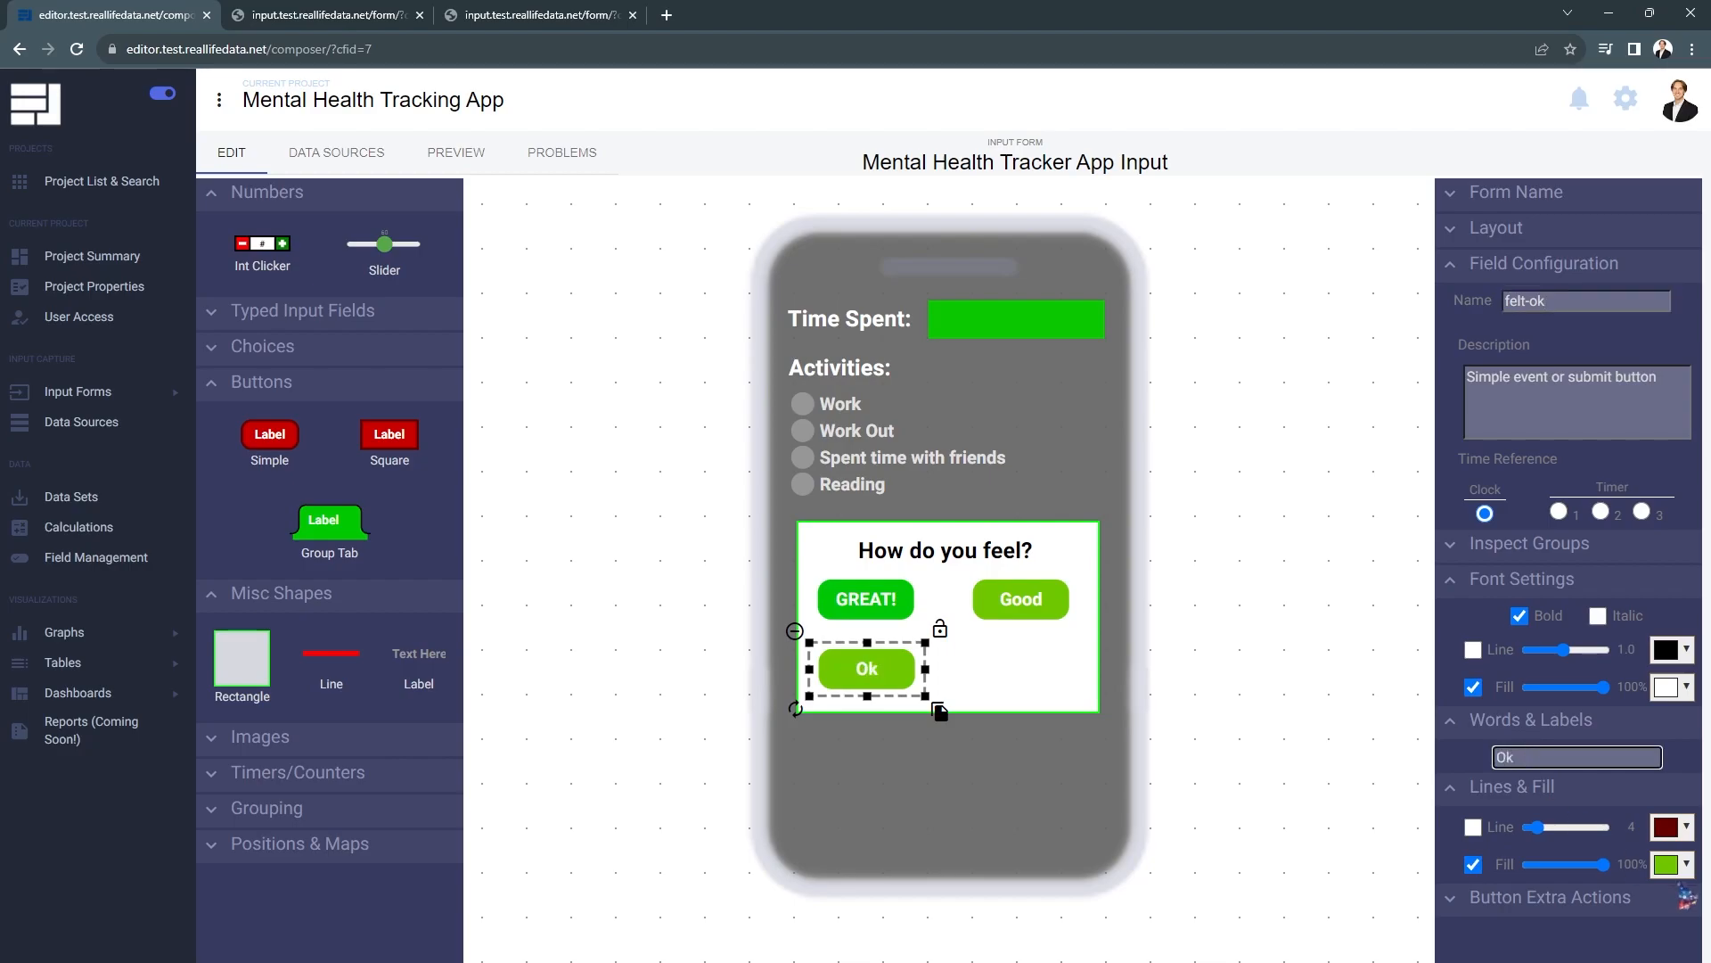
pyautogui.click(1687, 870)
pyautogui.click(1689, 681)
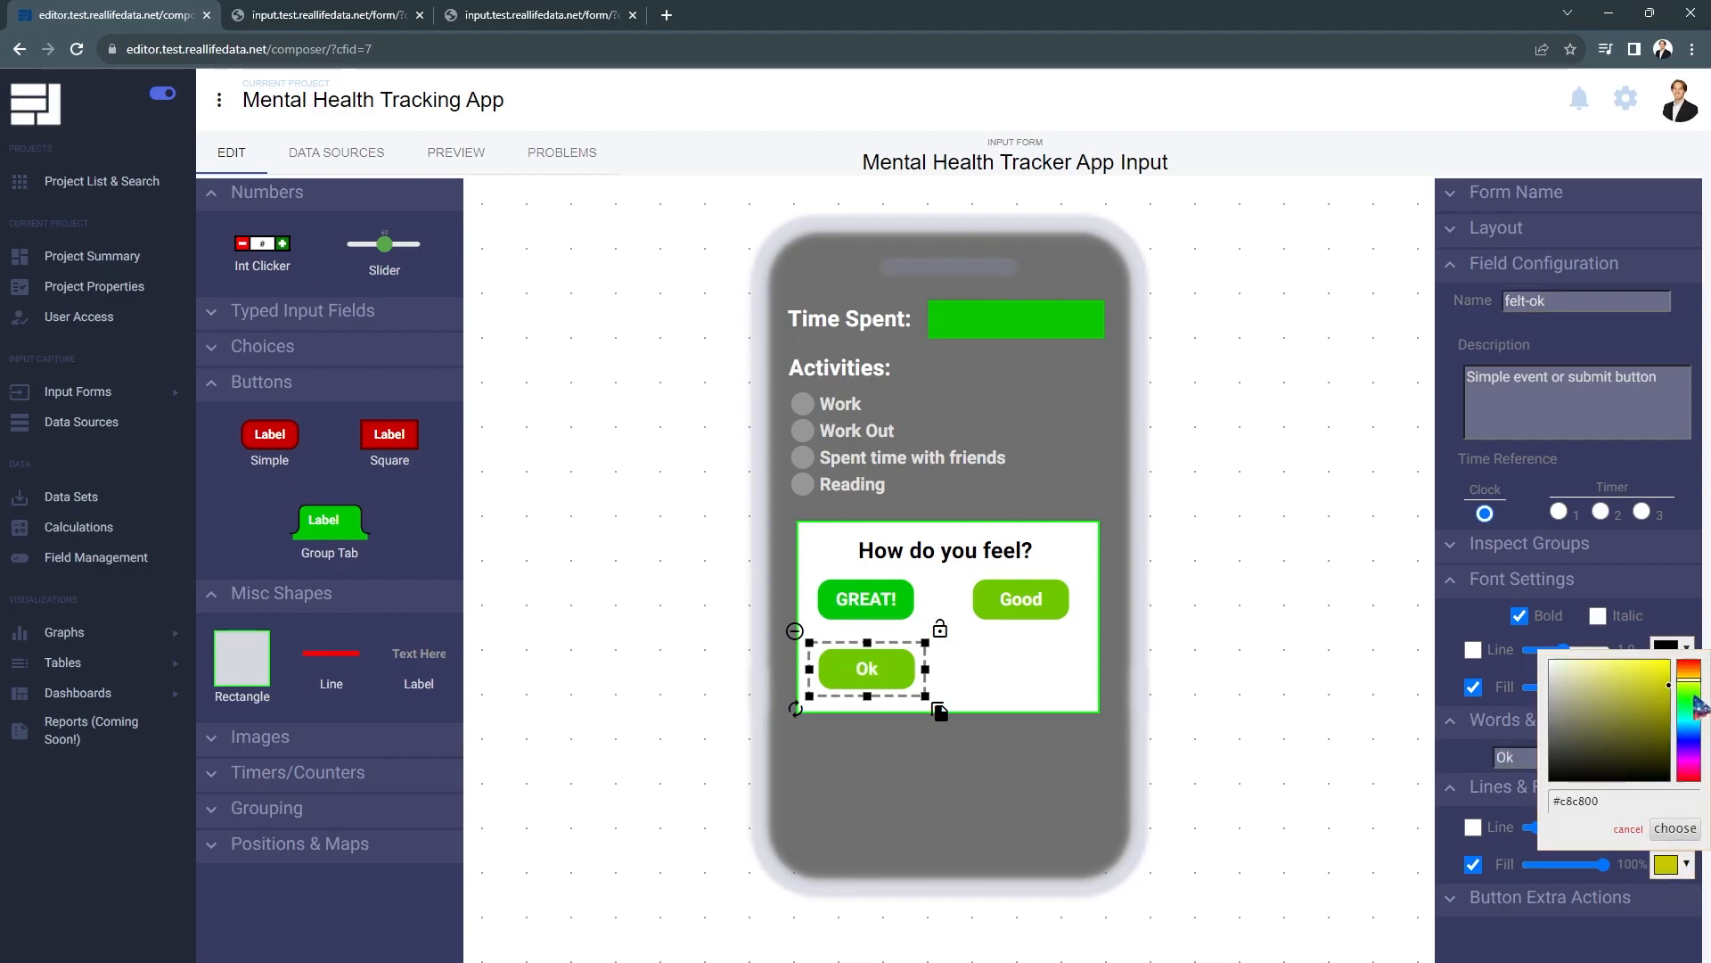
pyautogui.click(1675, 828)
# Duplicate the "Ok" button to below "Good" and name the copy's field "felt-bad".
pyautogui.moveTo(941, 713); pyautogui.dragTo(1101, 726)
pyautogui.hotkey('ctrl', 'a')
pyautogui.press('BackSpace')
pyautogui.write('fe')
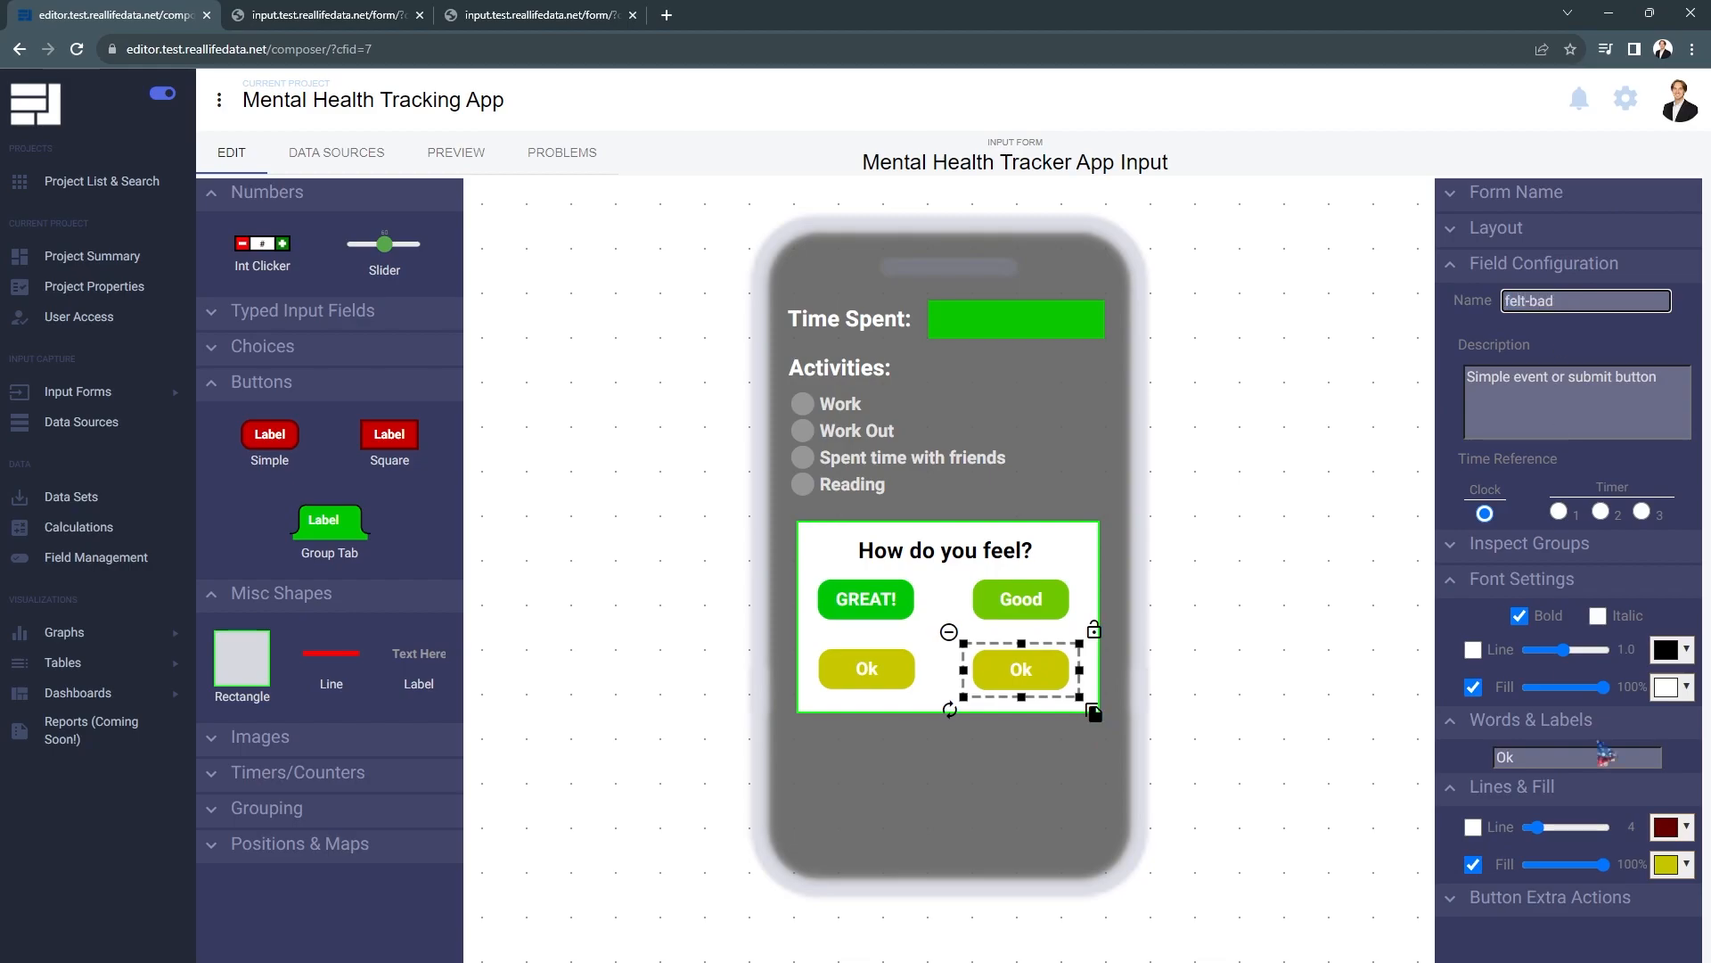
# Label the button below "Good" as "Bad" and set its fill to red (#c82900).
pyautogui.doubleClick(1559, 756)
pyautogui.write('Bad')
pyautogui.click(1666, 864)
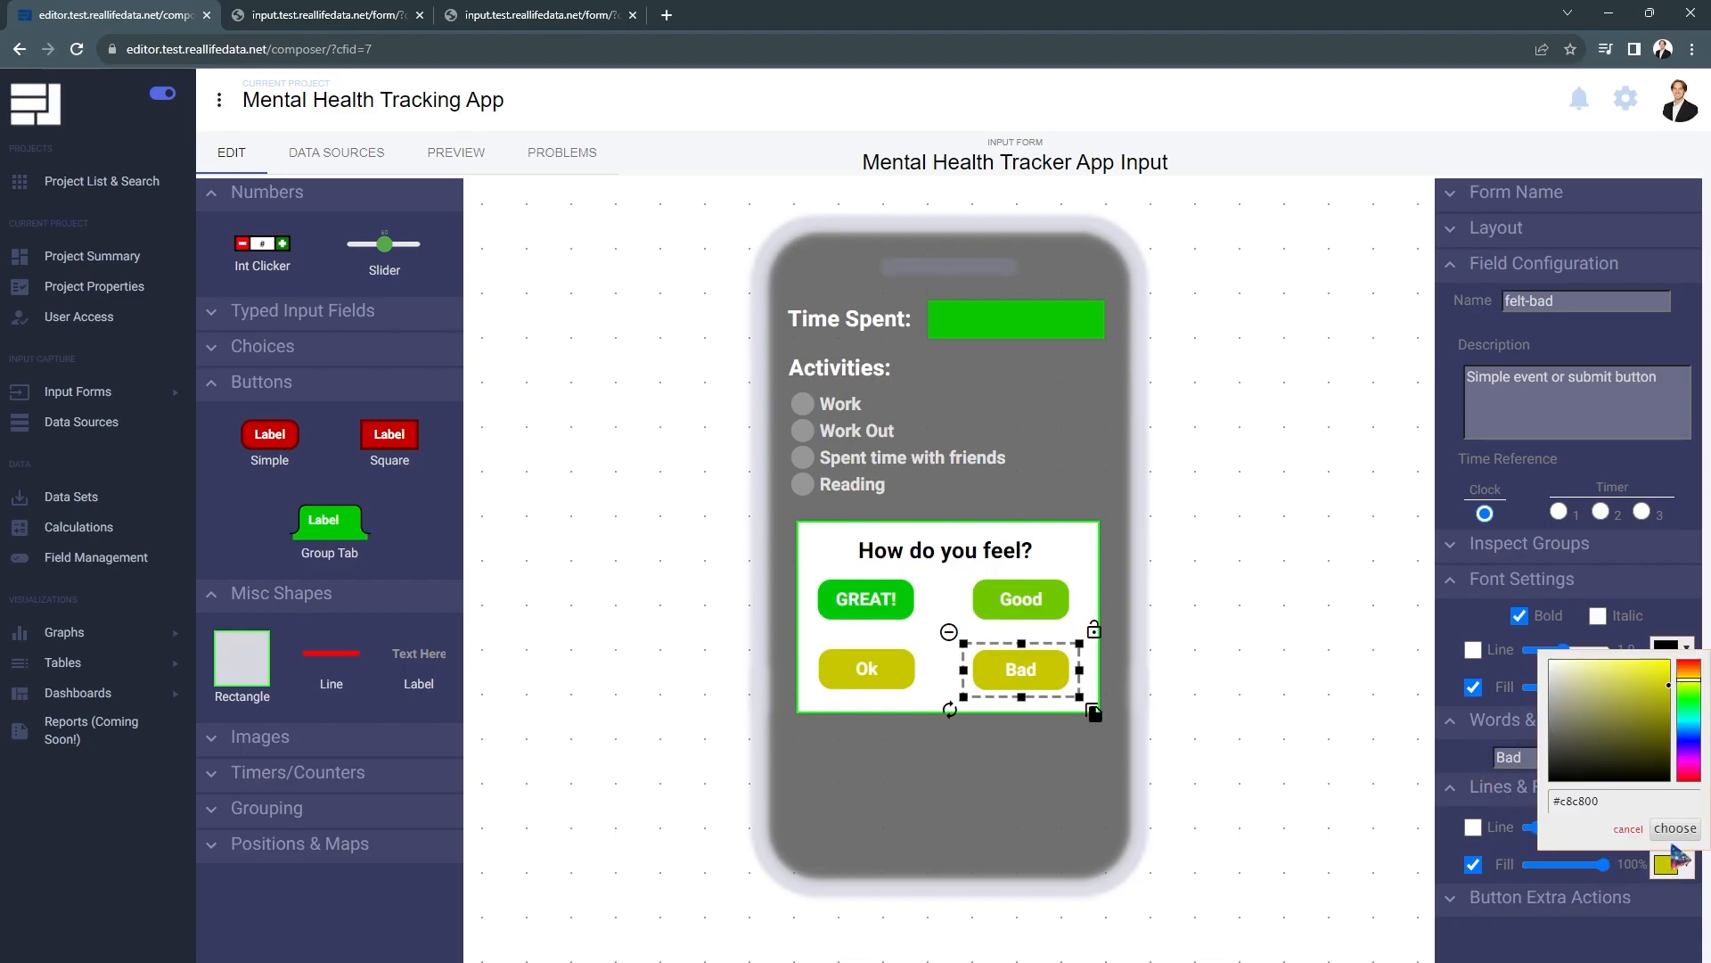
pyautogui.moveTo(1689, 682); pyautogui.dragTo(1689, 664)
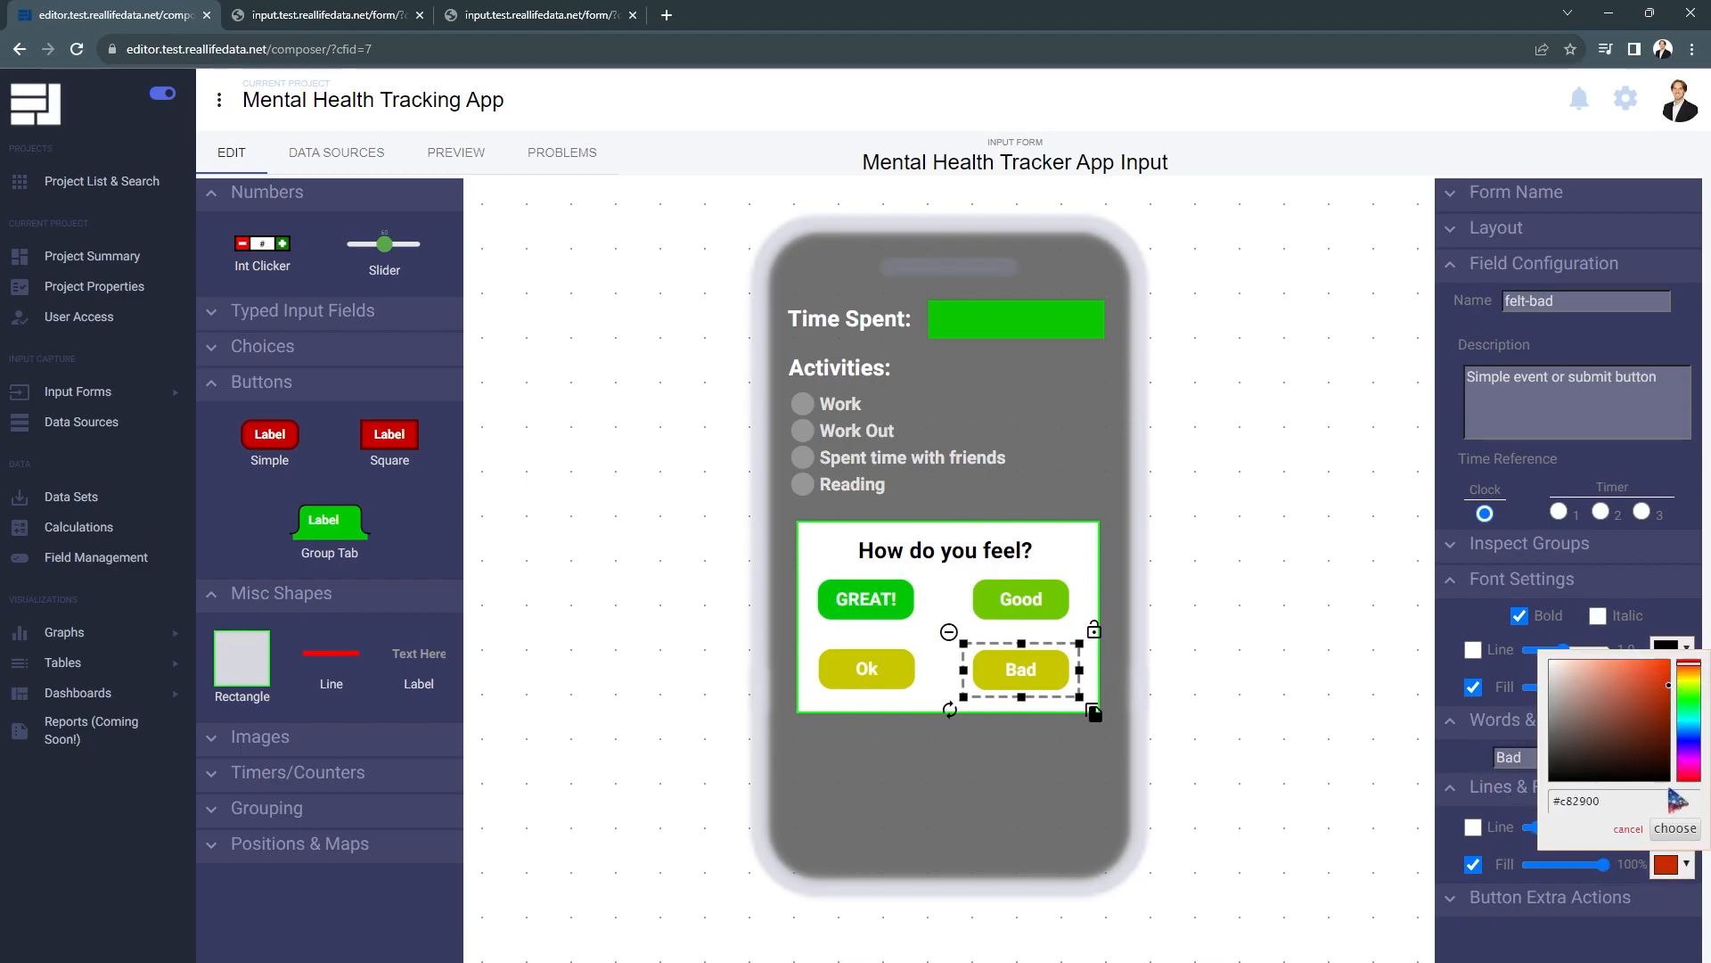
pyautogui.click(1675, 828)
pyautogui.click(1341, 759)
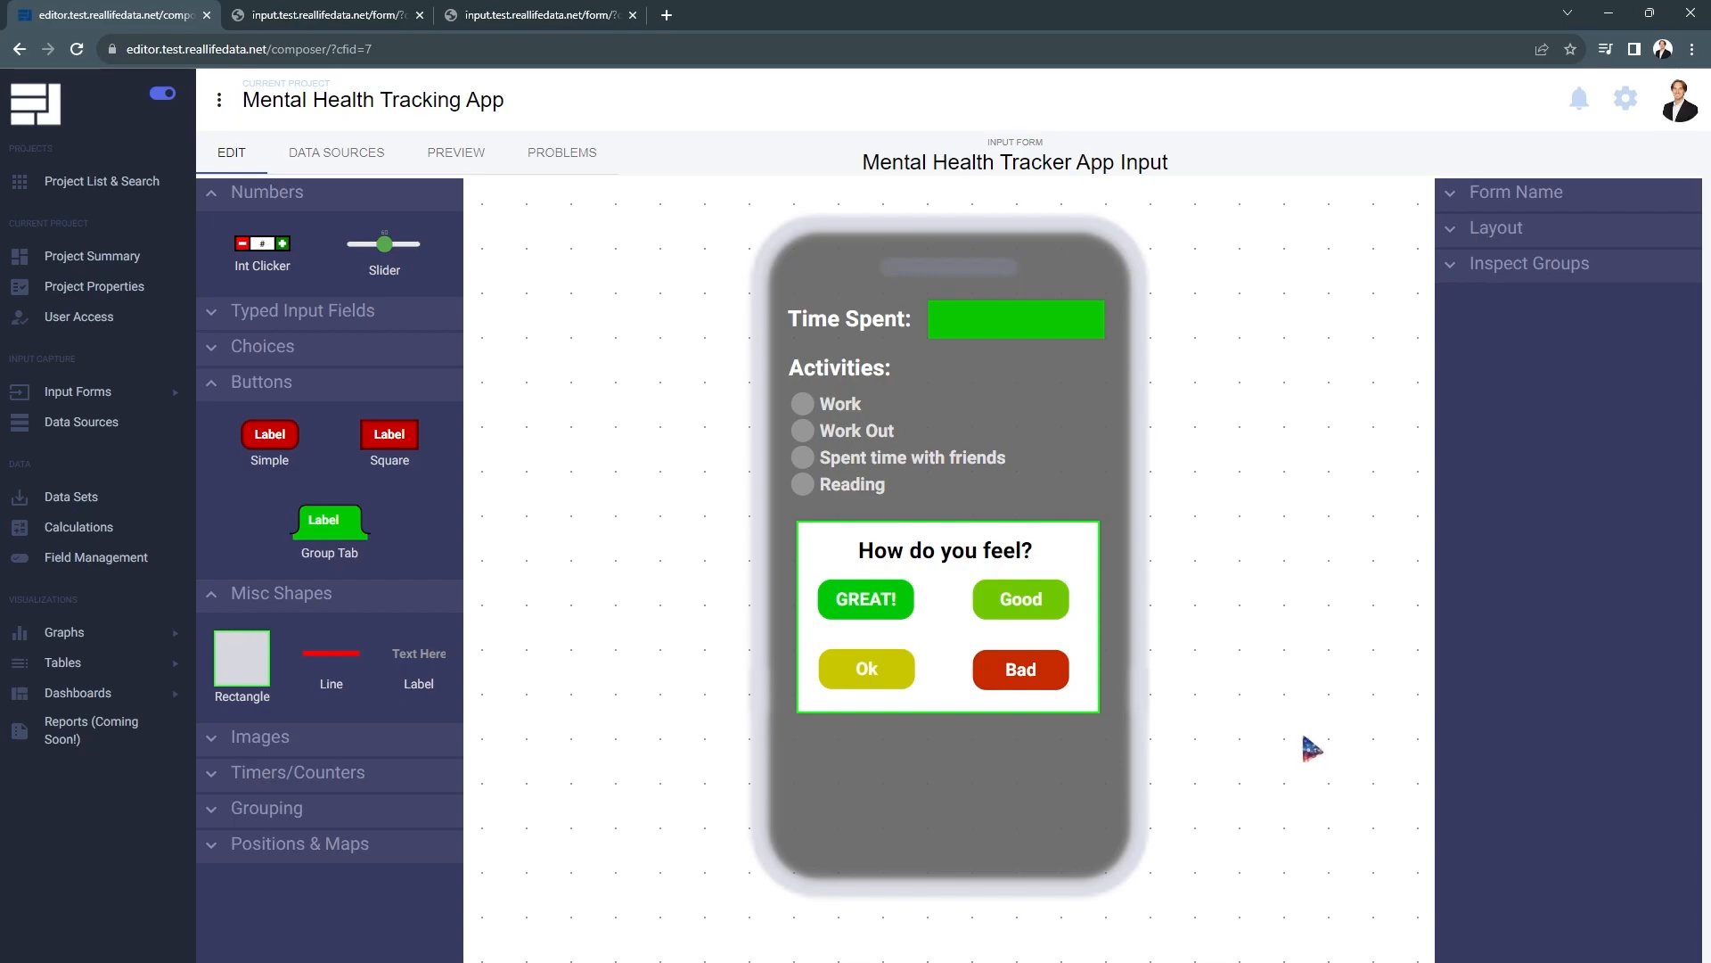
# Preview the form and test it with Time Spent 2, the activity Work Out and the feeling GREAT!
pyautogui.click(463, 154)
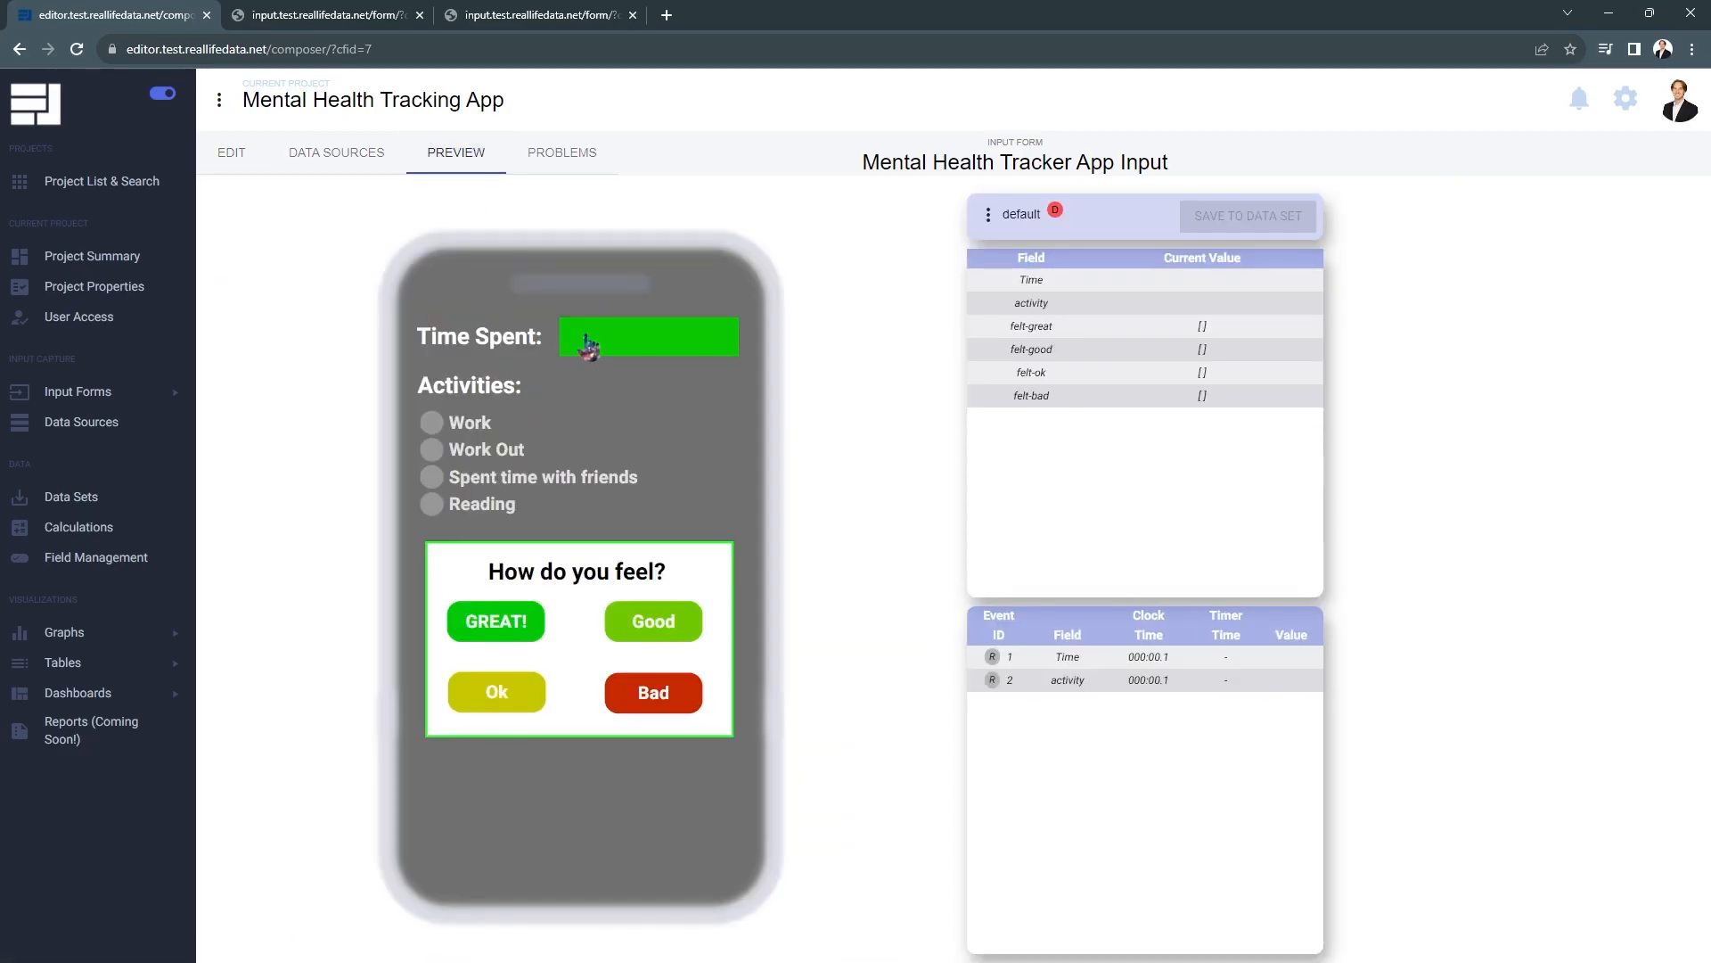
pyautogui.click(588, 339)
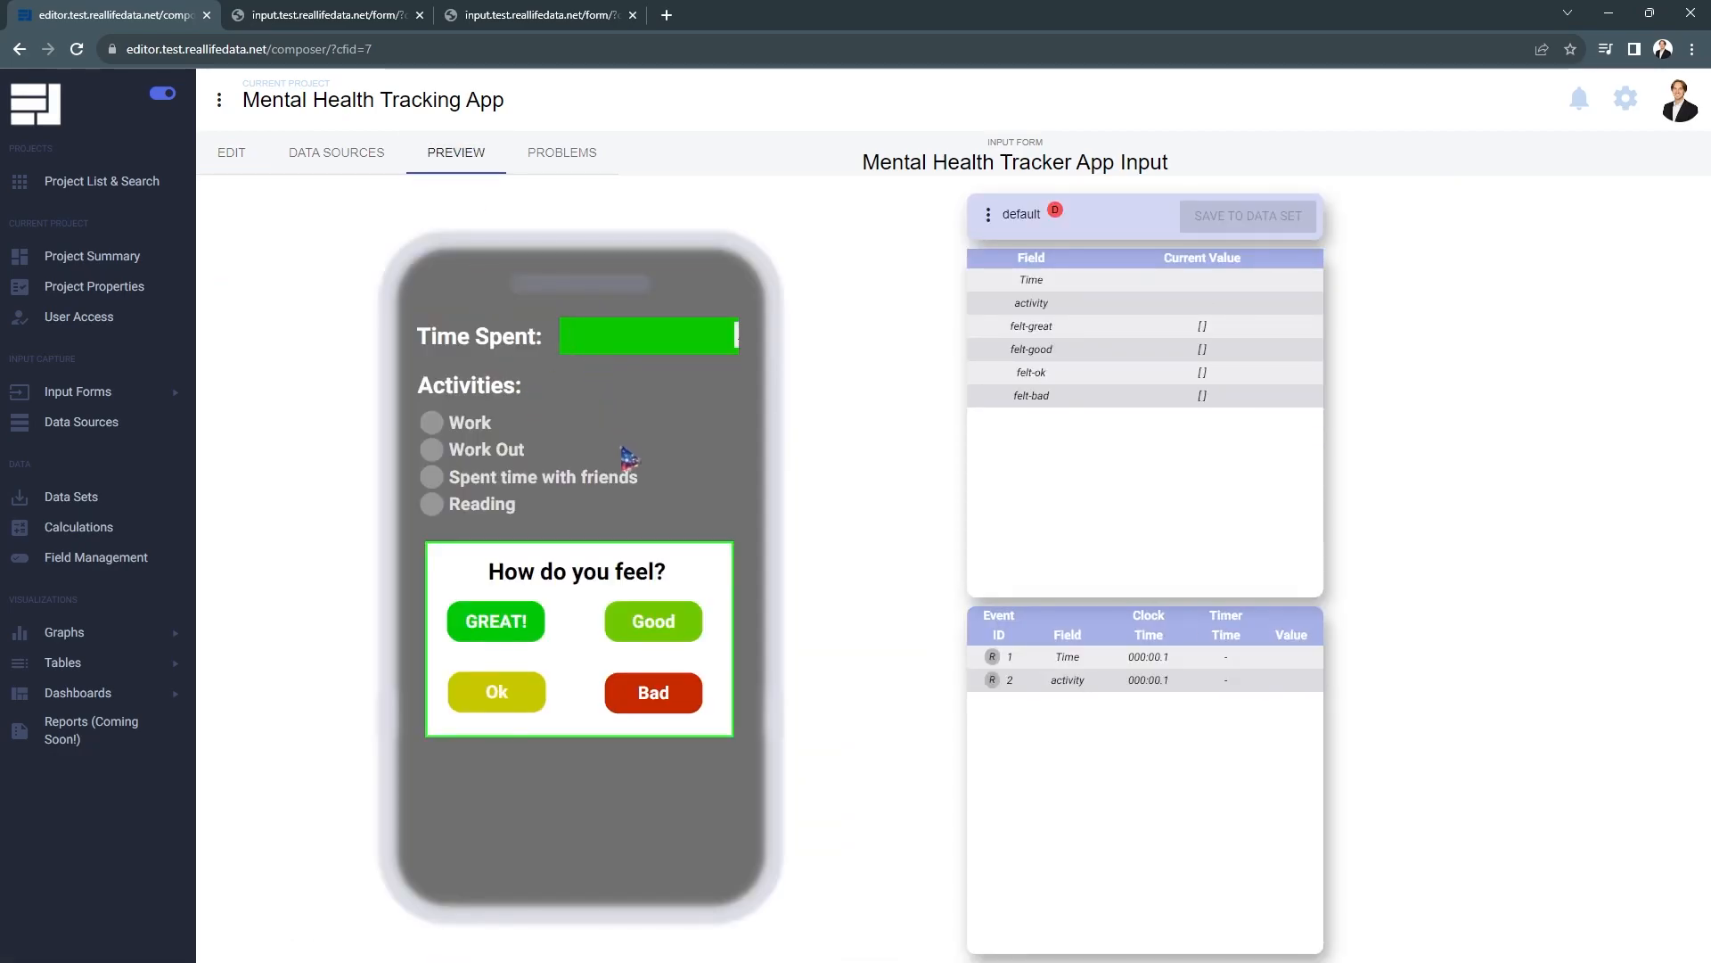
pyautogui.write('2')
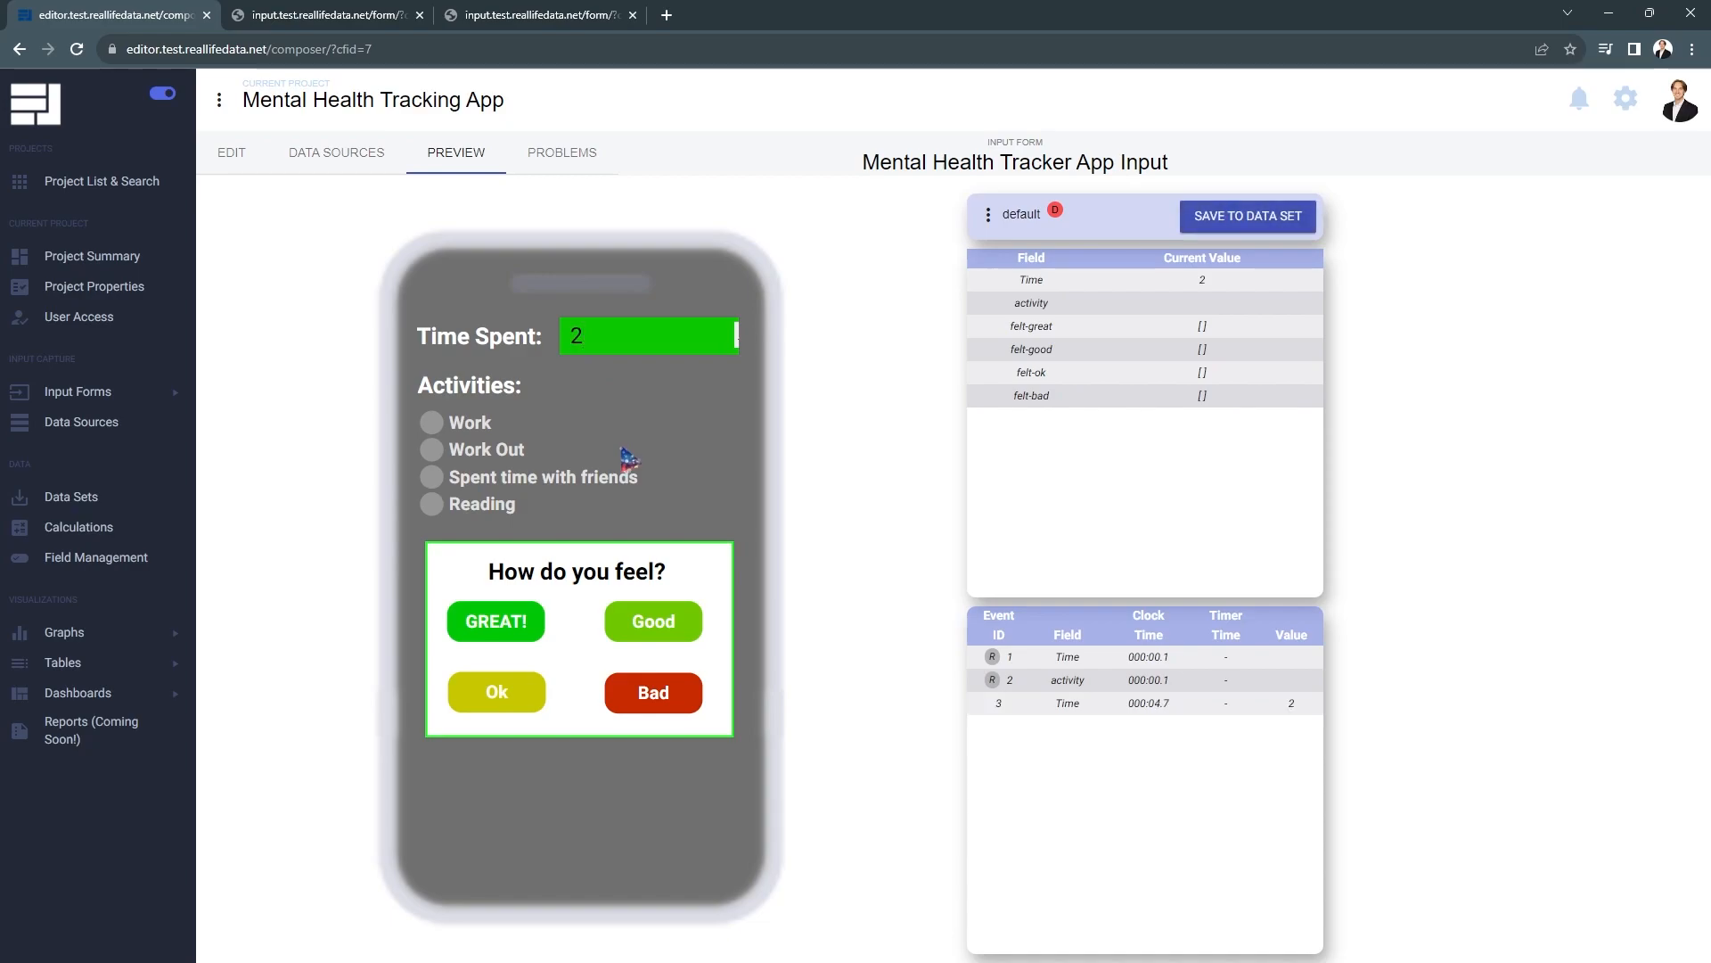
pyautogui.click(452, 458)
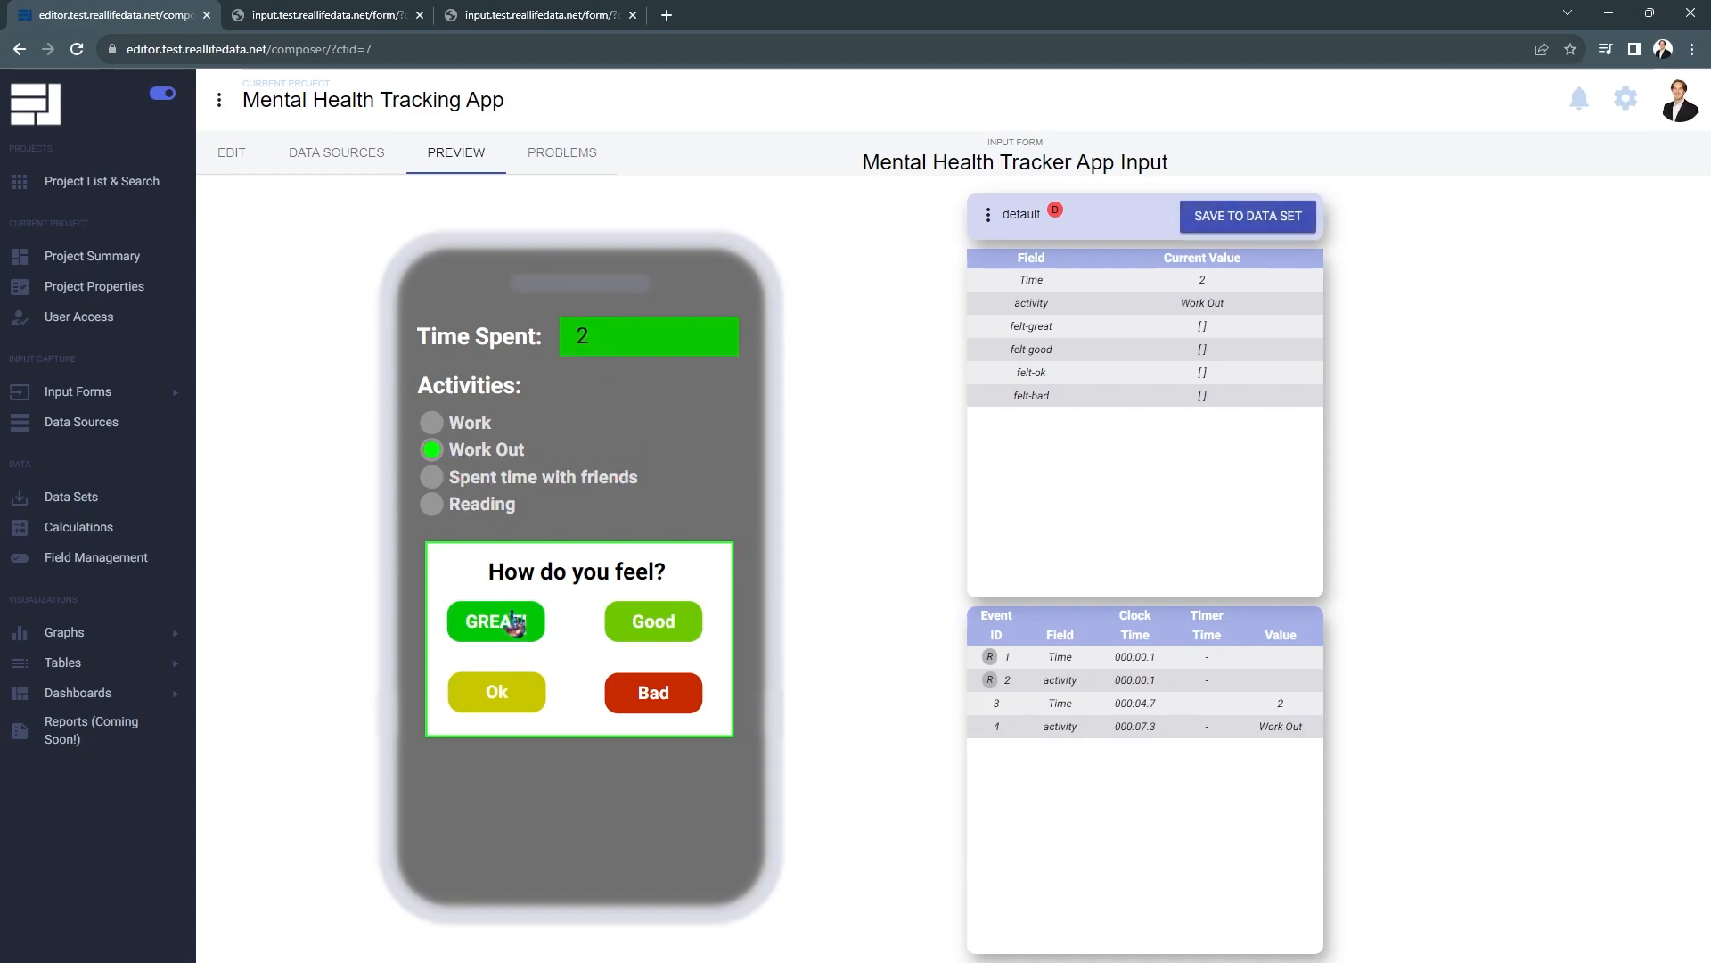
pyautogui.click(514, 623)
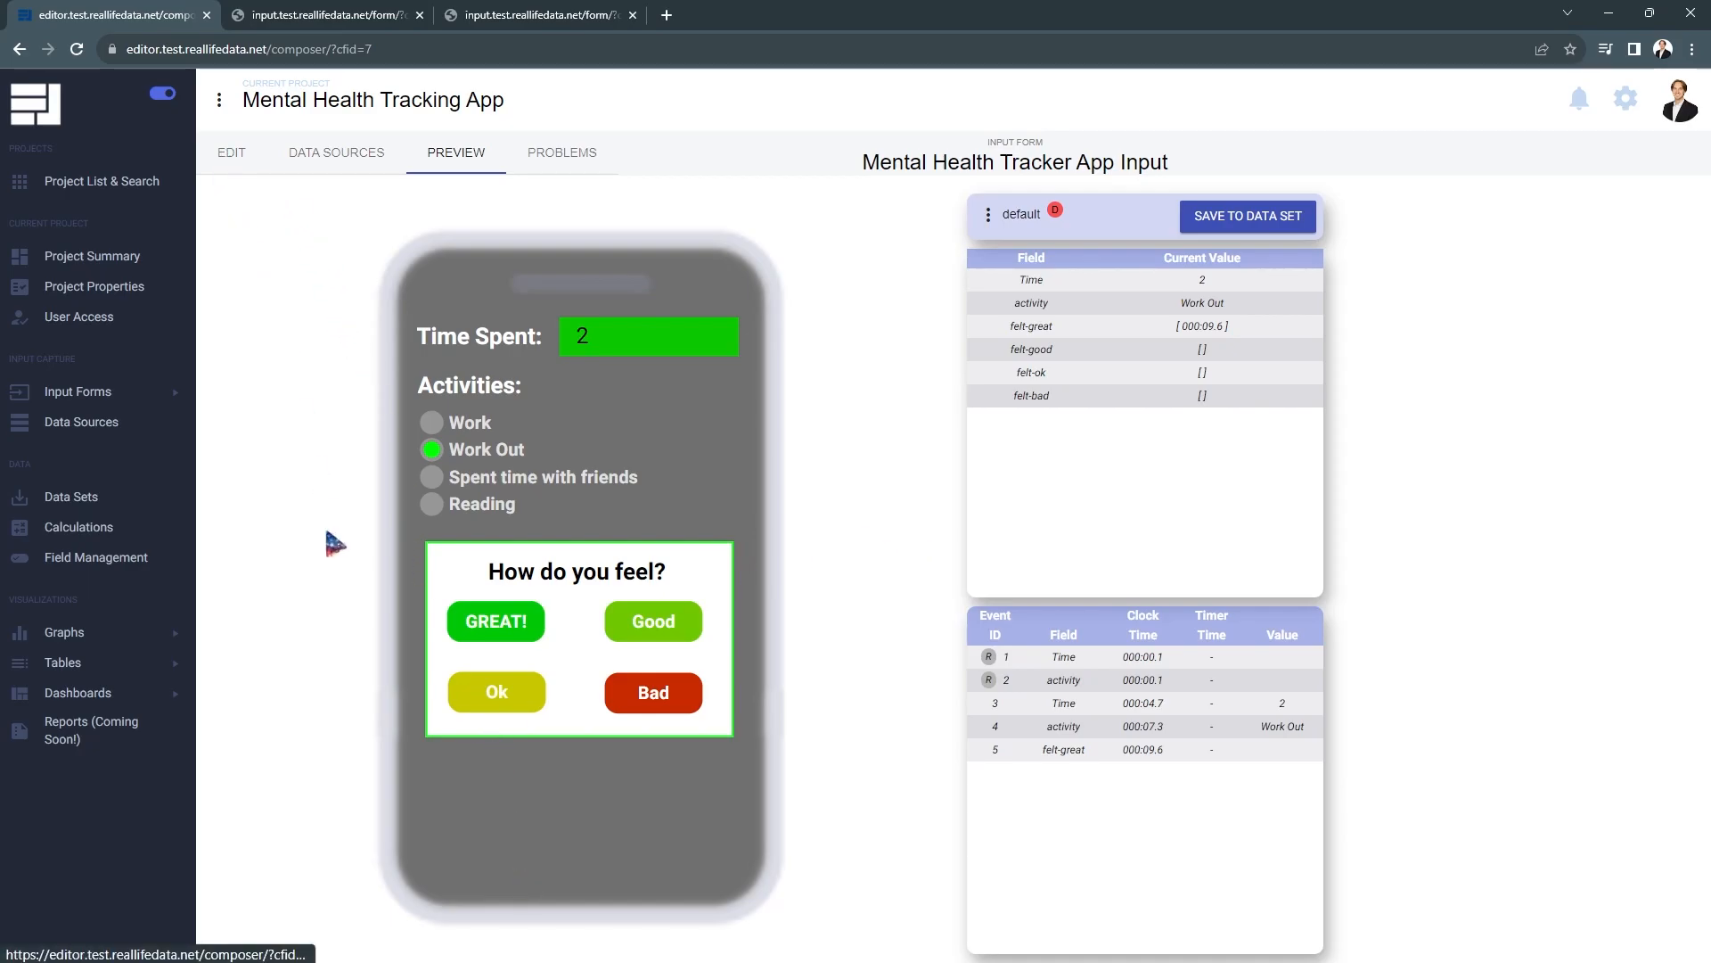
# Return to editing the form, add a square button near the phone's lower right corner and label it "Submit".
pyautogui.click(238, 161)
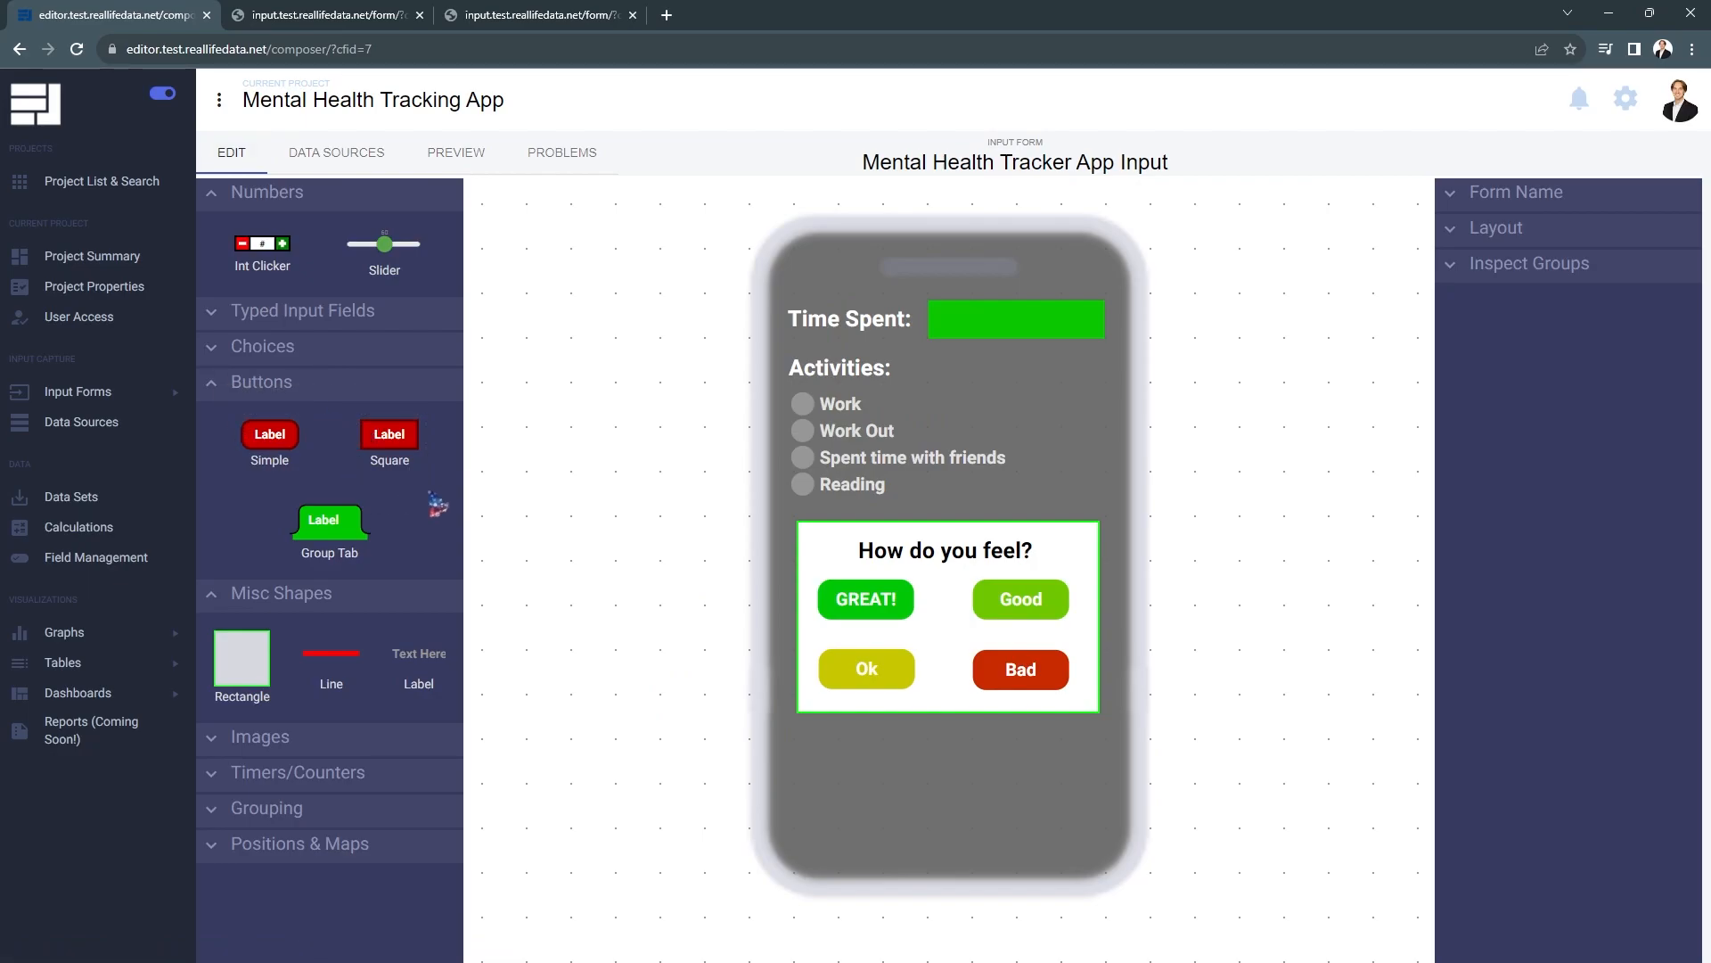
pyautogui.moveTo(392, 437); pyautogui.dragTo(1093, 817)
pyautogui.click(1545, 756)
pyautogui.hotkey('ctrl', 'a')
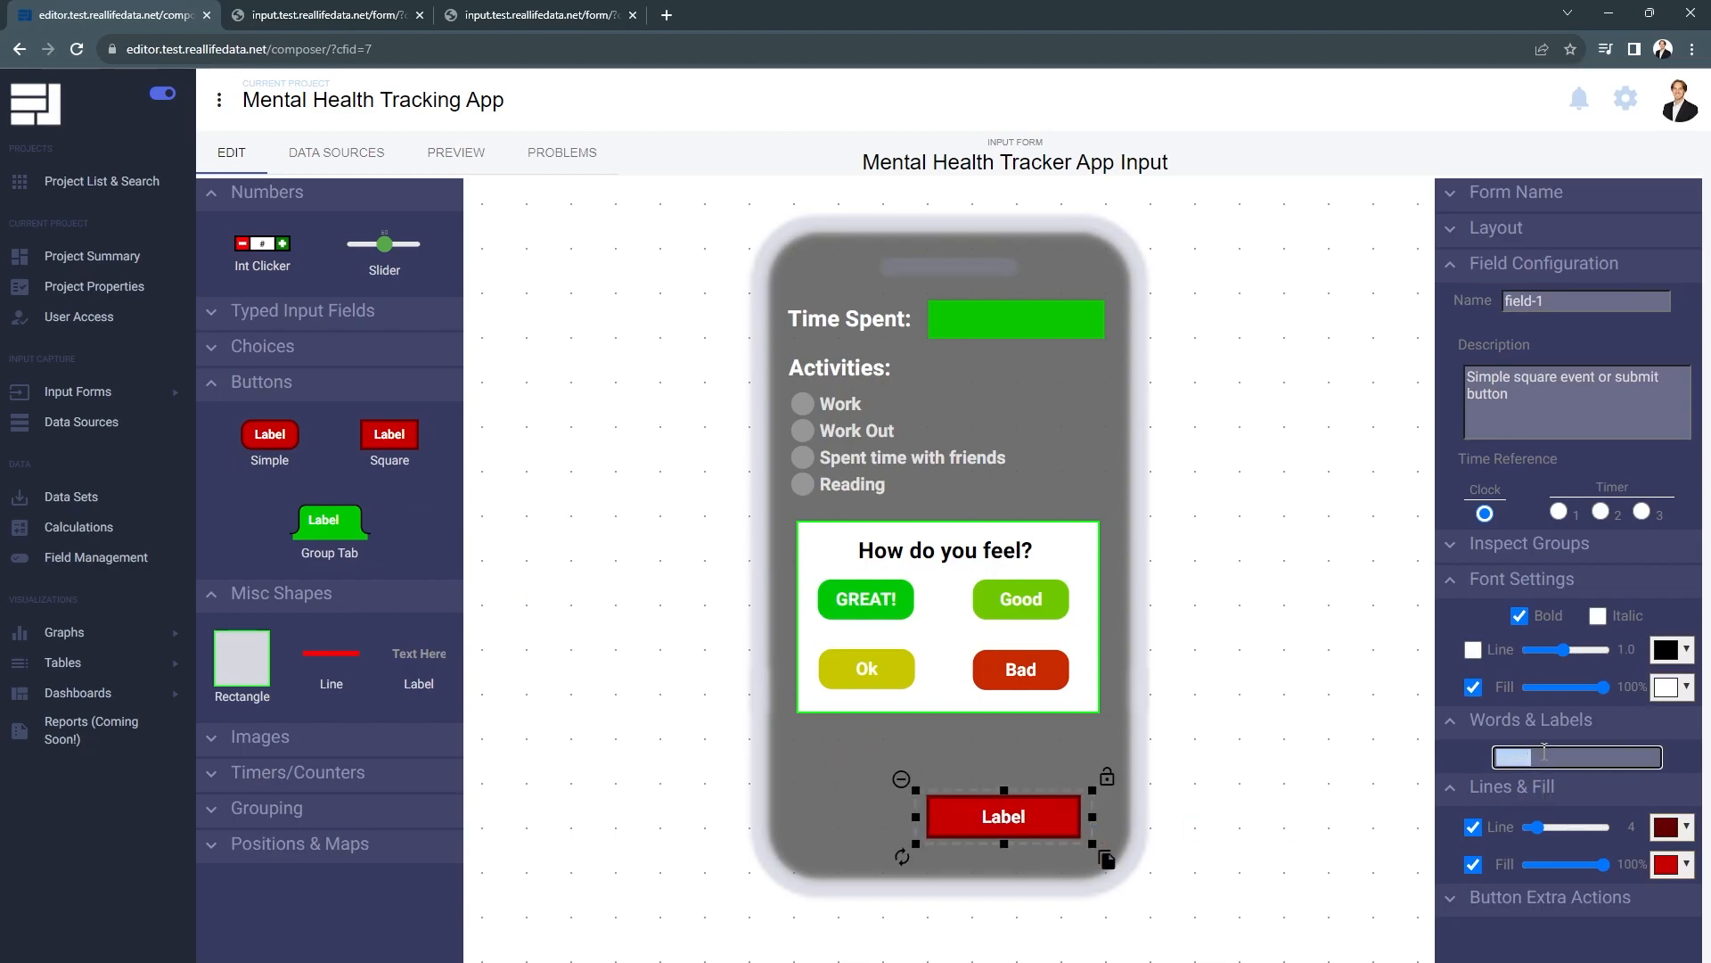
pyautogui.write('Submit')
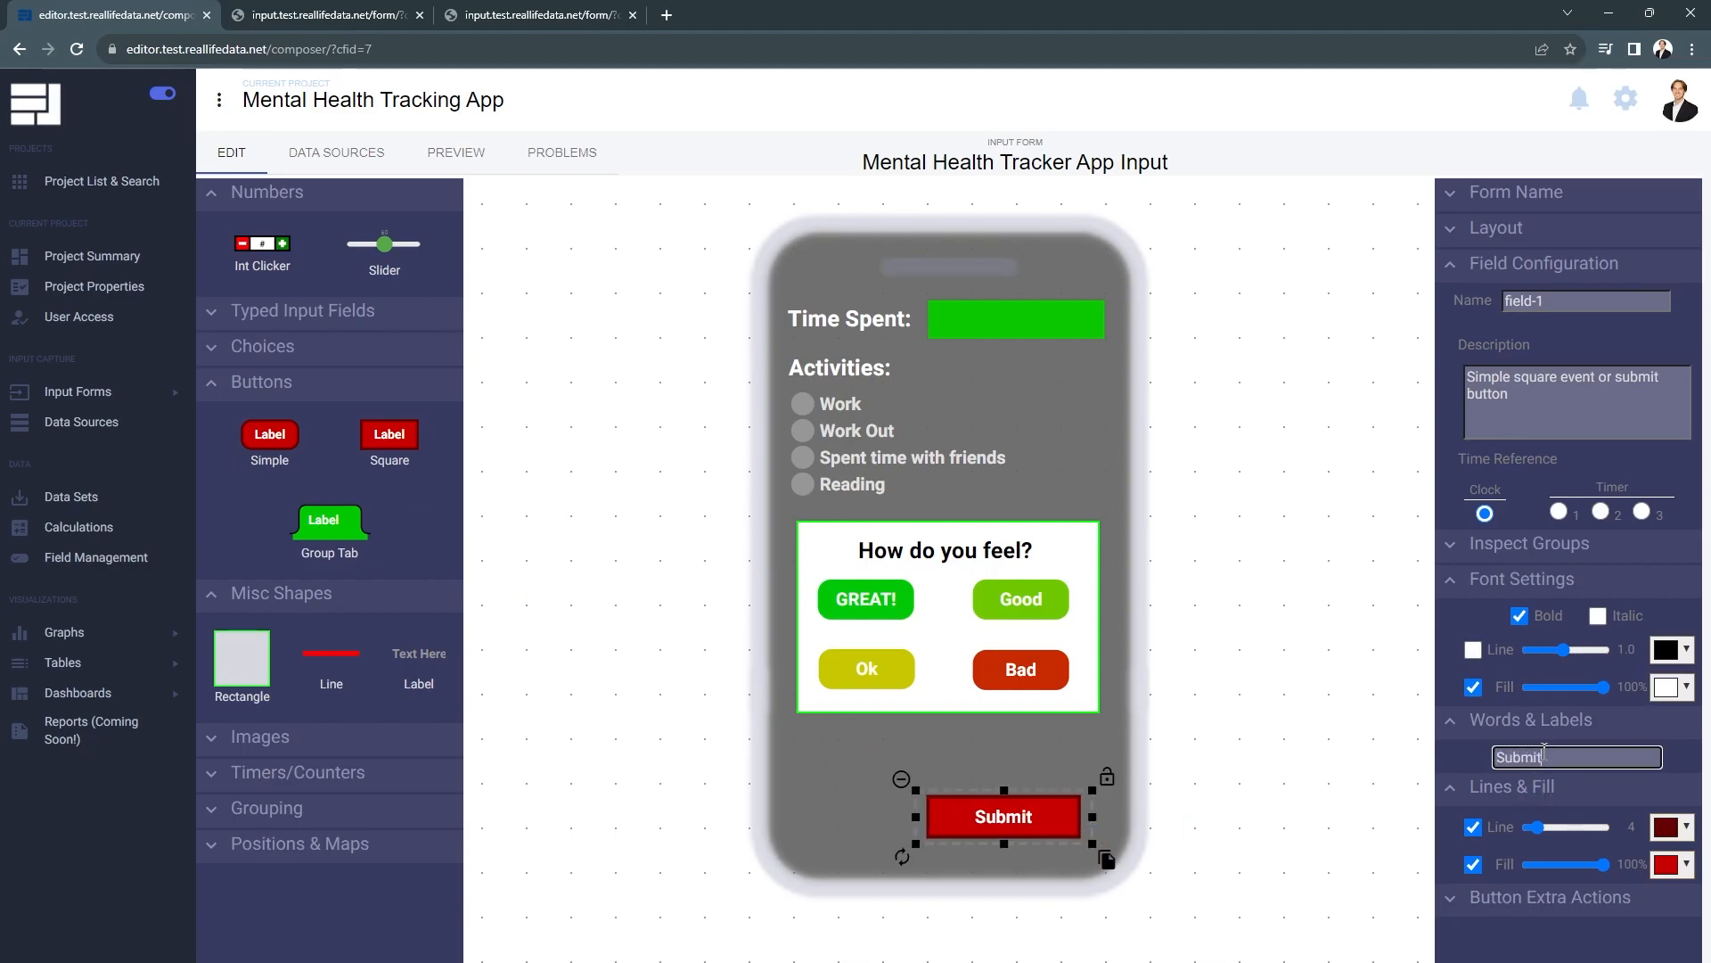
# Name the new square button's field "Submit".
pyautogui.click(1475, 756)
pyautogui.doubleClick(1536, 298)
pyautogui.write('Submit')
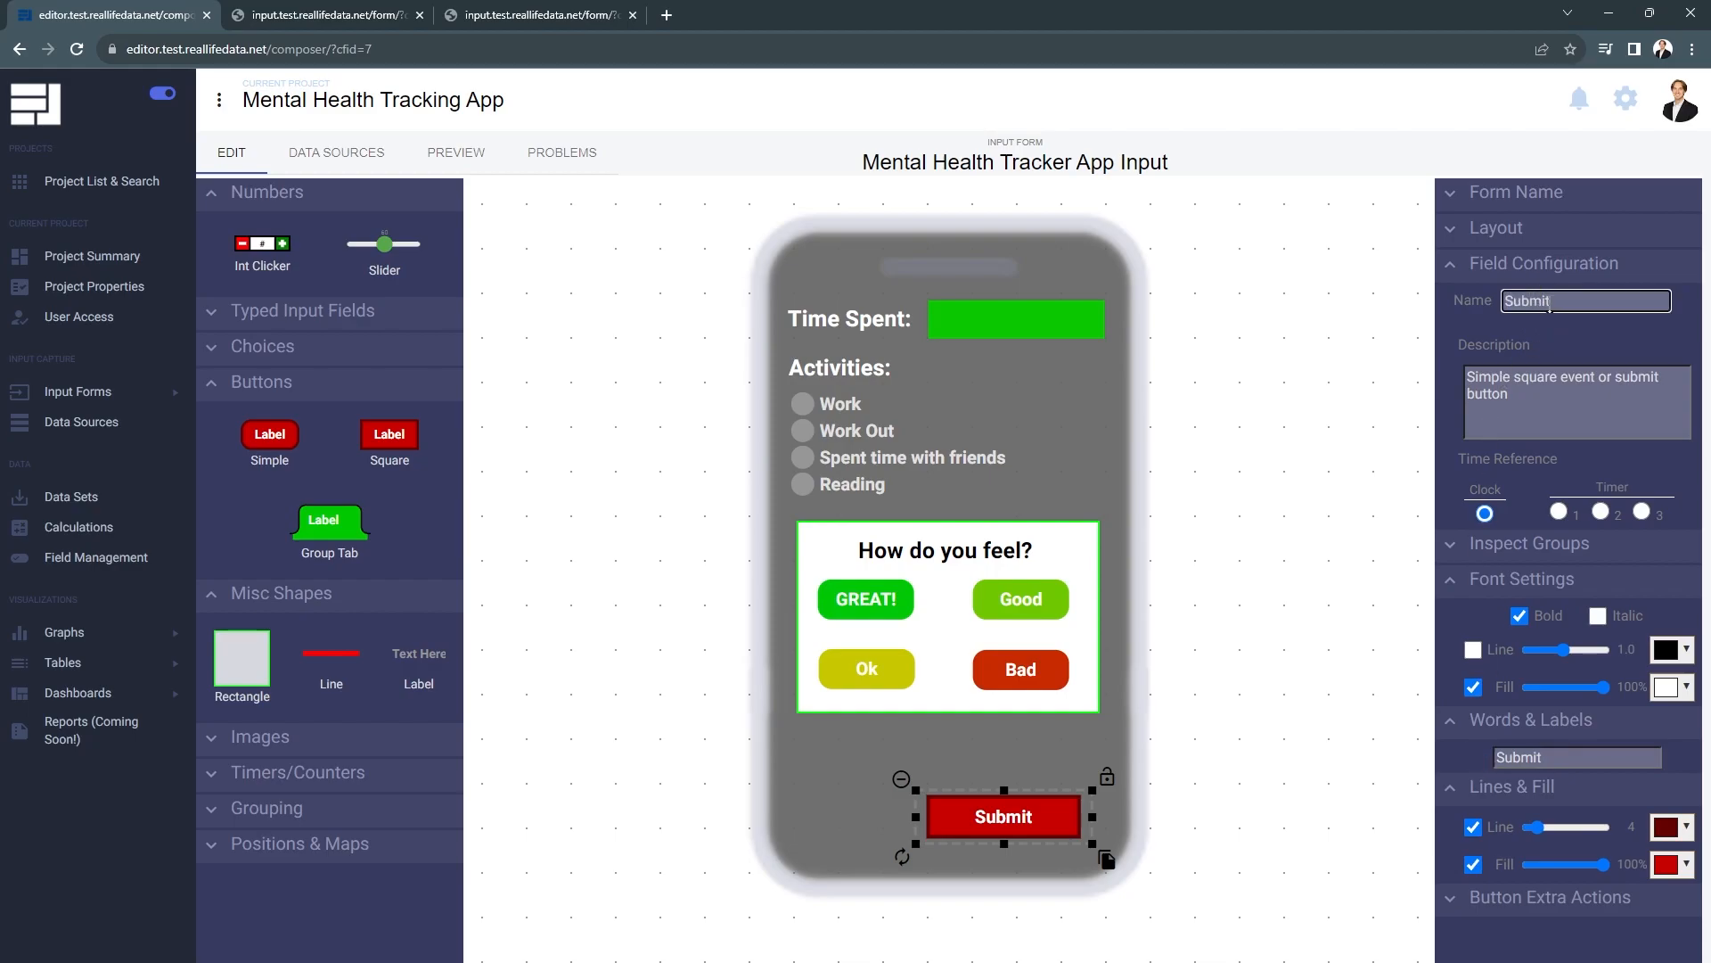
# Enable the form Submit and Reset extra actions for the "Submit" button.
pyautogui.click(1493, 265)
pyautogui.click(1480, 344)
pyautogui.click(1508, 559)
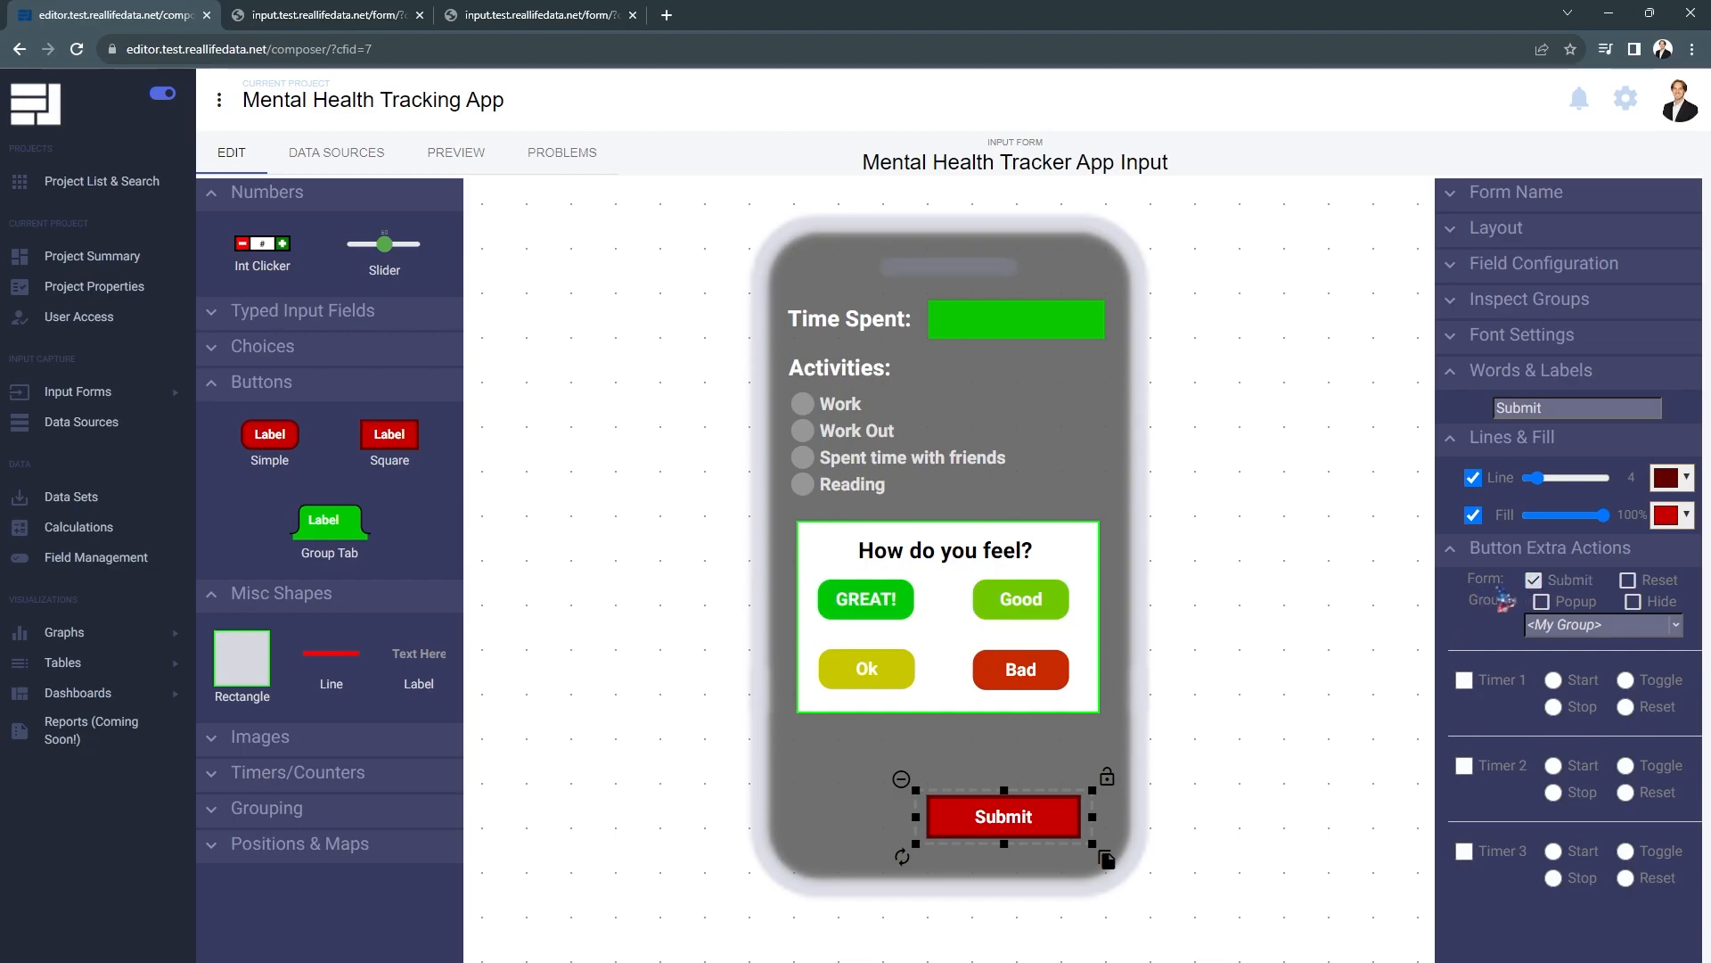
pyautogui.click(1629, 581)
# Preview the form and fill it in with Time Spent 2, the activity Work Out and the feeling GREAT!
pyautogui.click(475, 155)
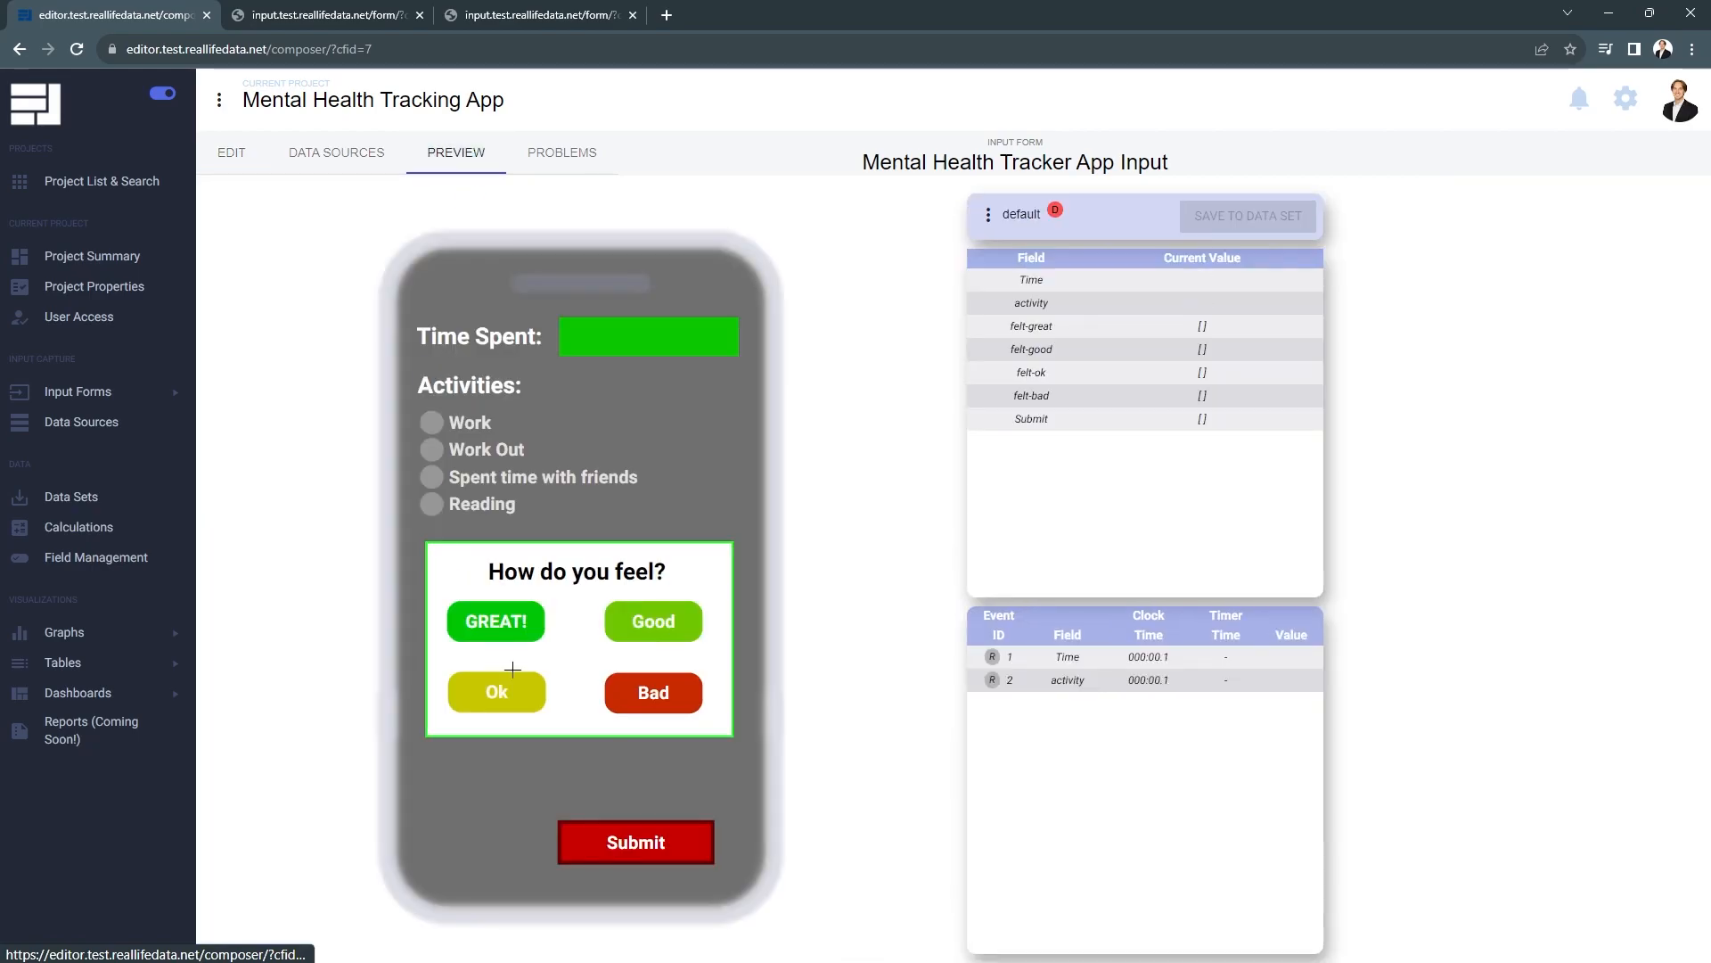
pyautogui.click(602, 347)
pyautogui.write('2')
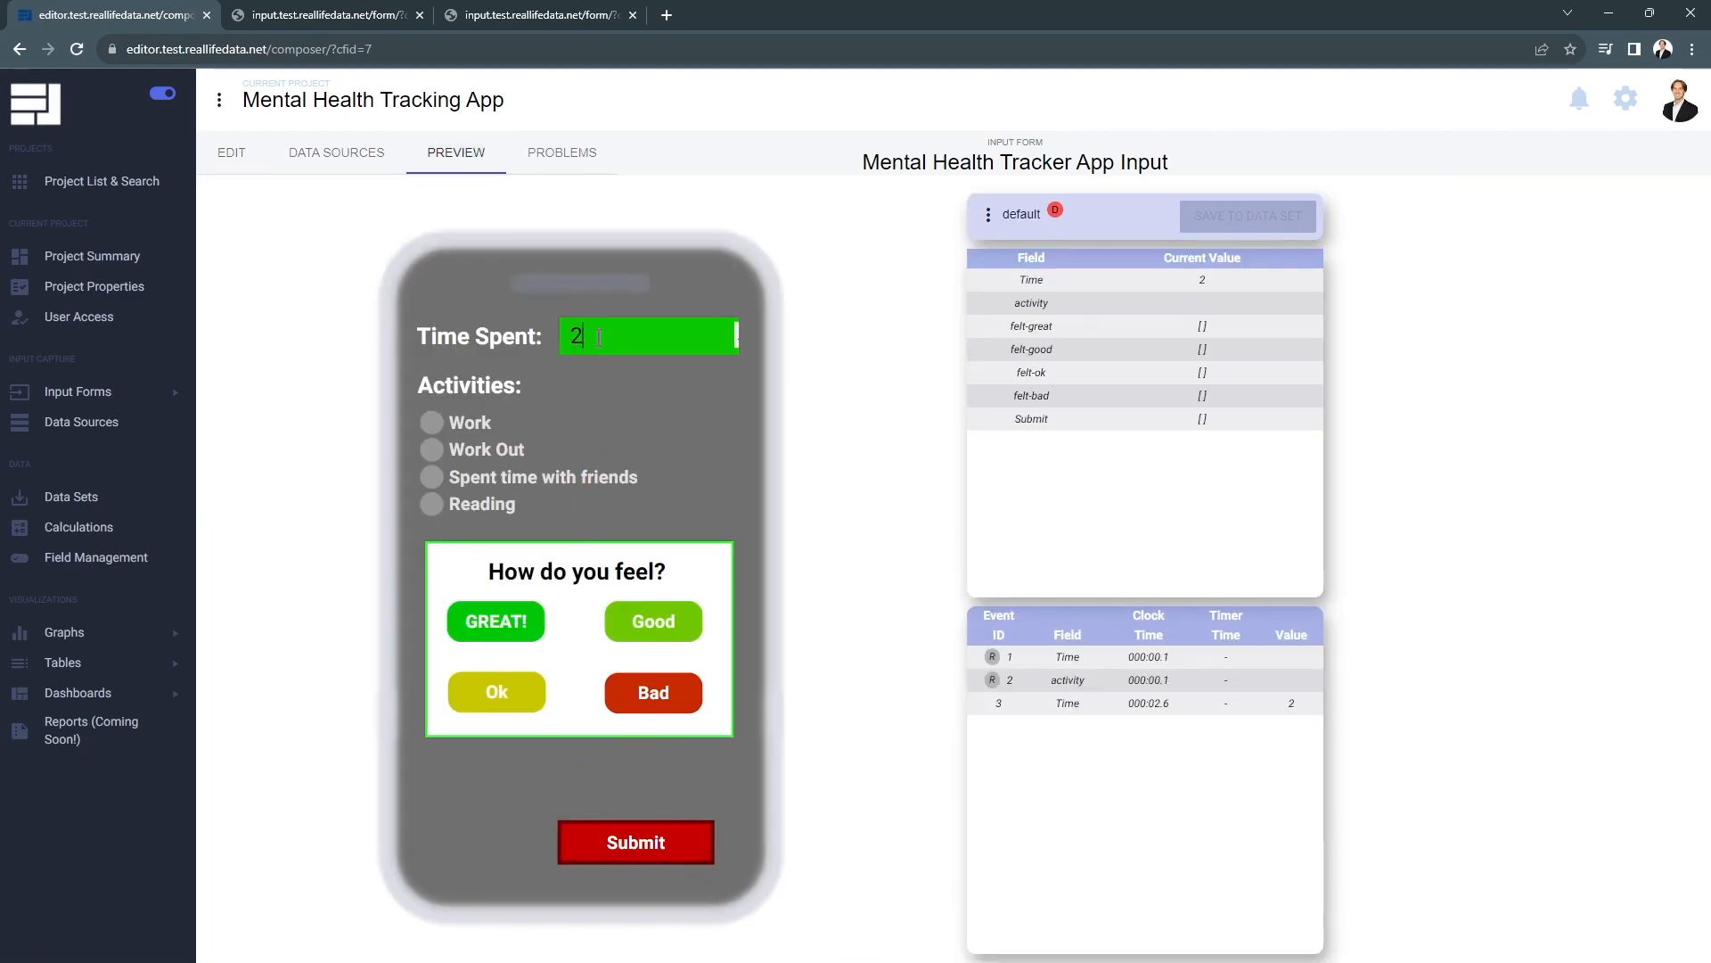
pyautogui.click(472, 452)
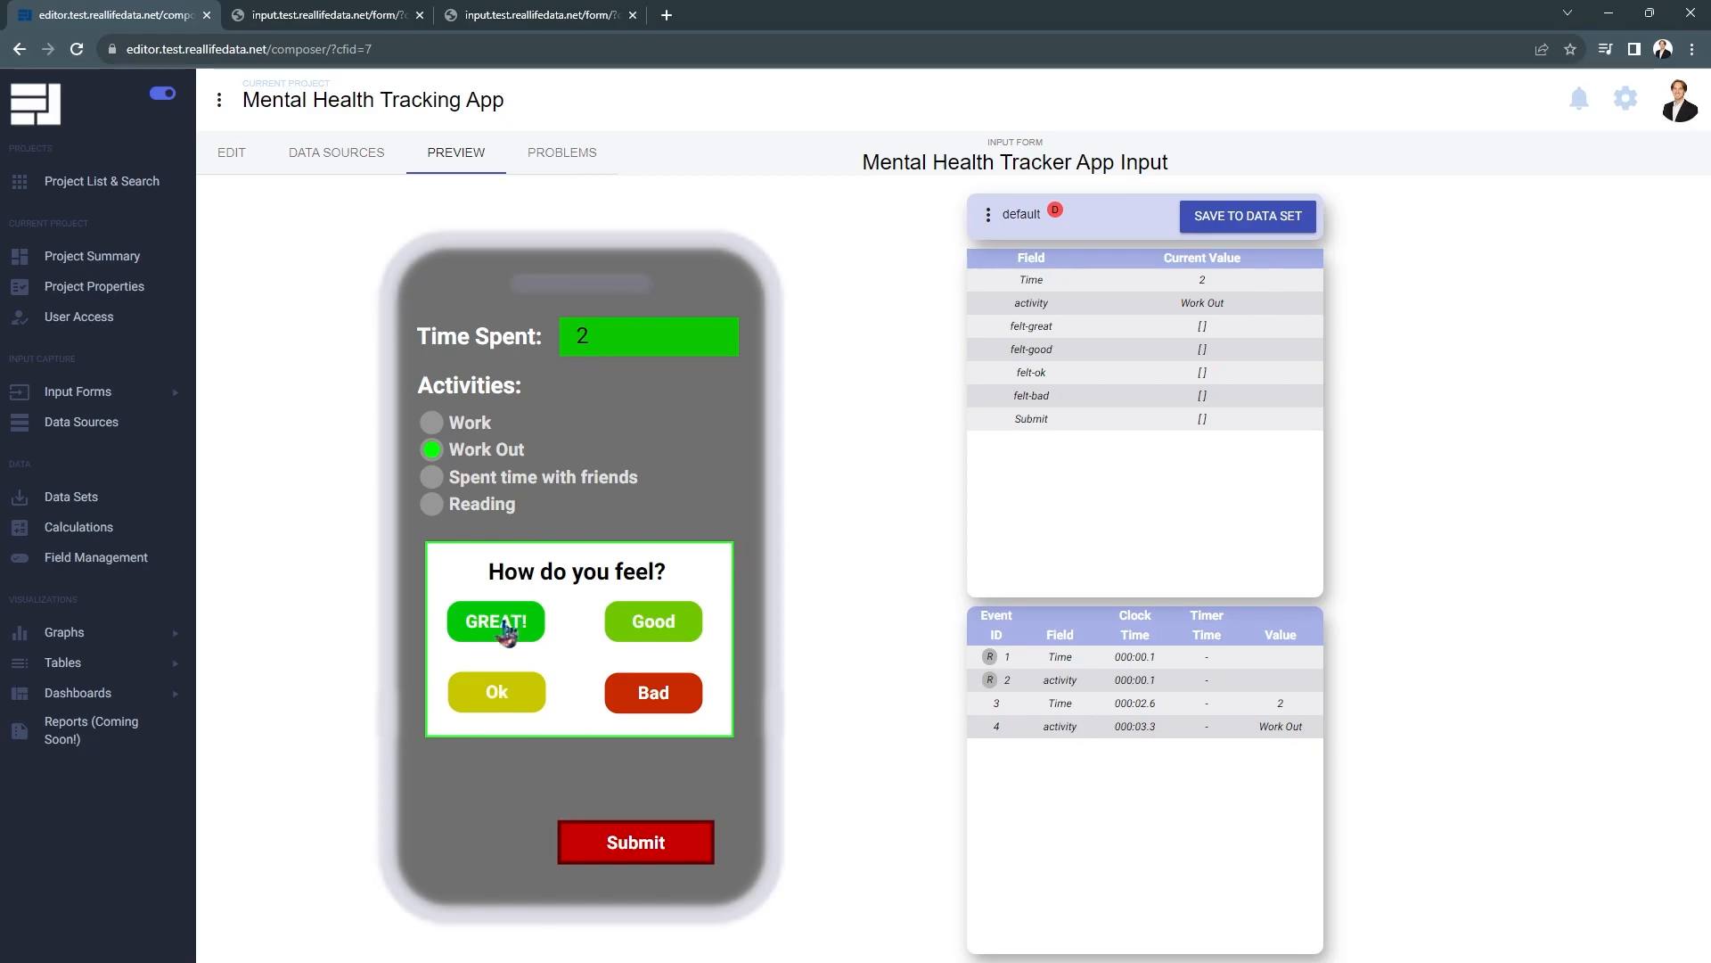
pyautogui.click(504, 631)
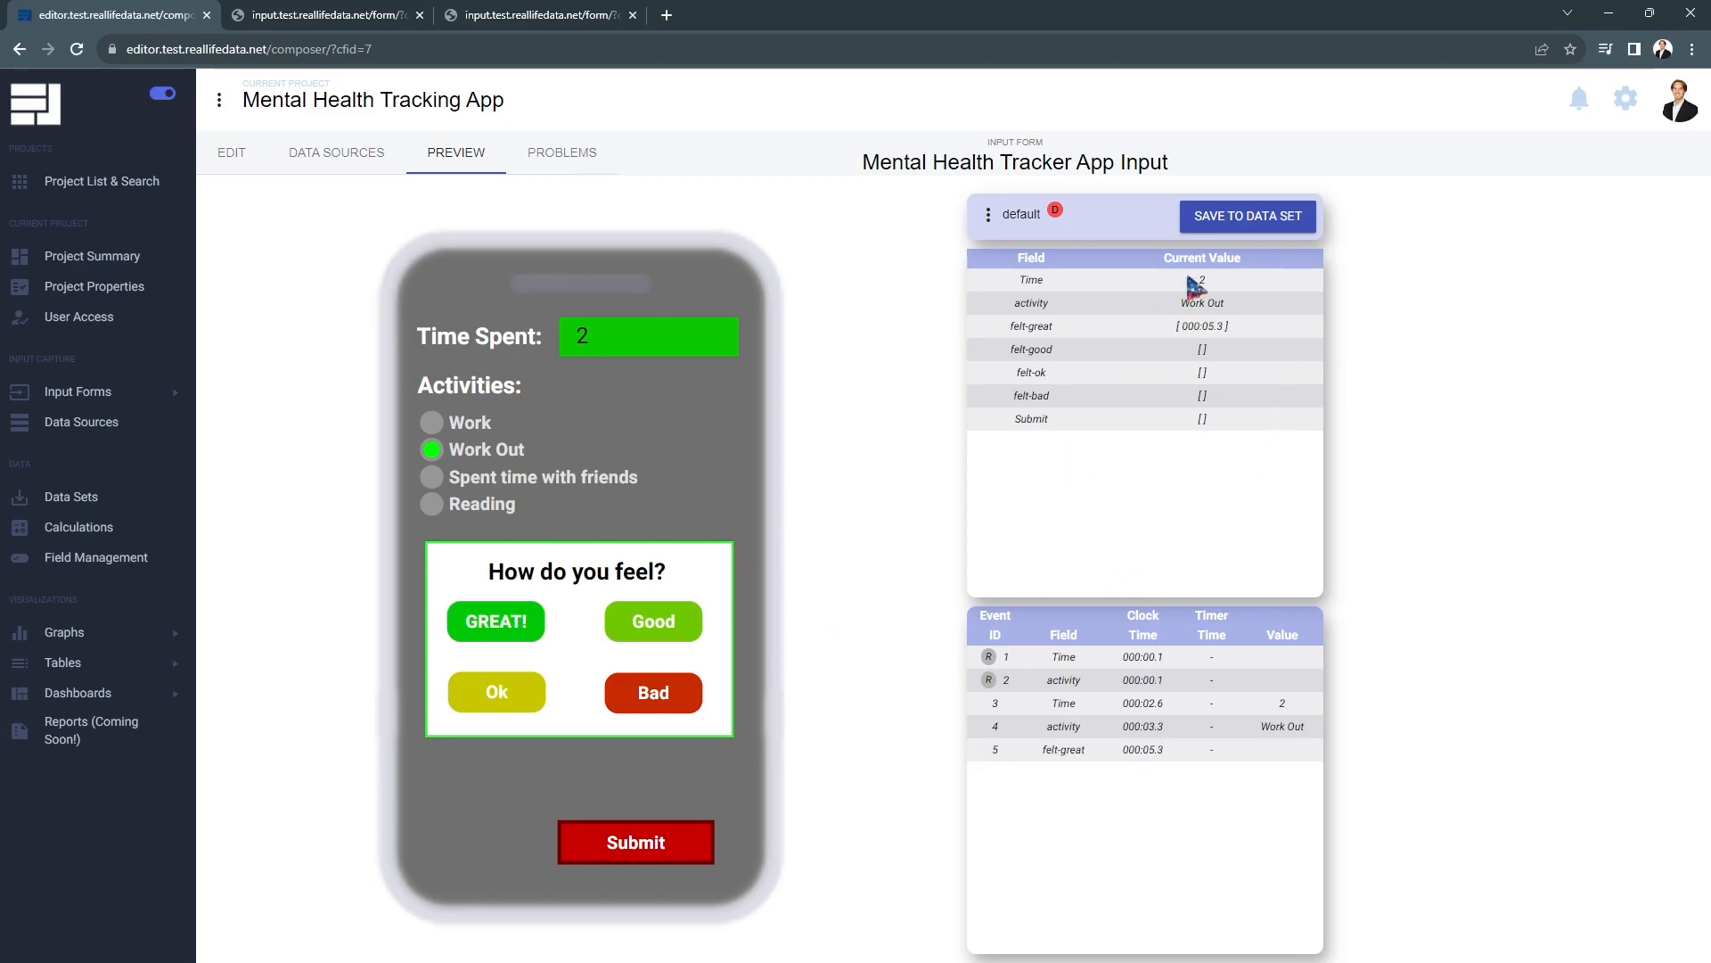
# Submit the filled-in test entry from the previewed form and confirm the submission.
pyautogui.click(630, 850)
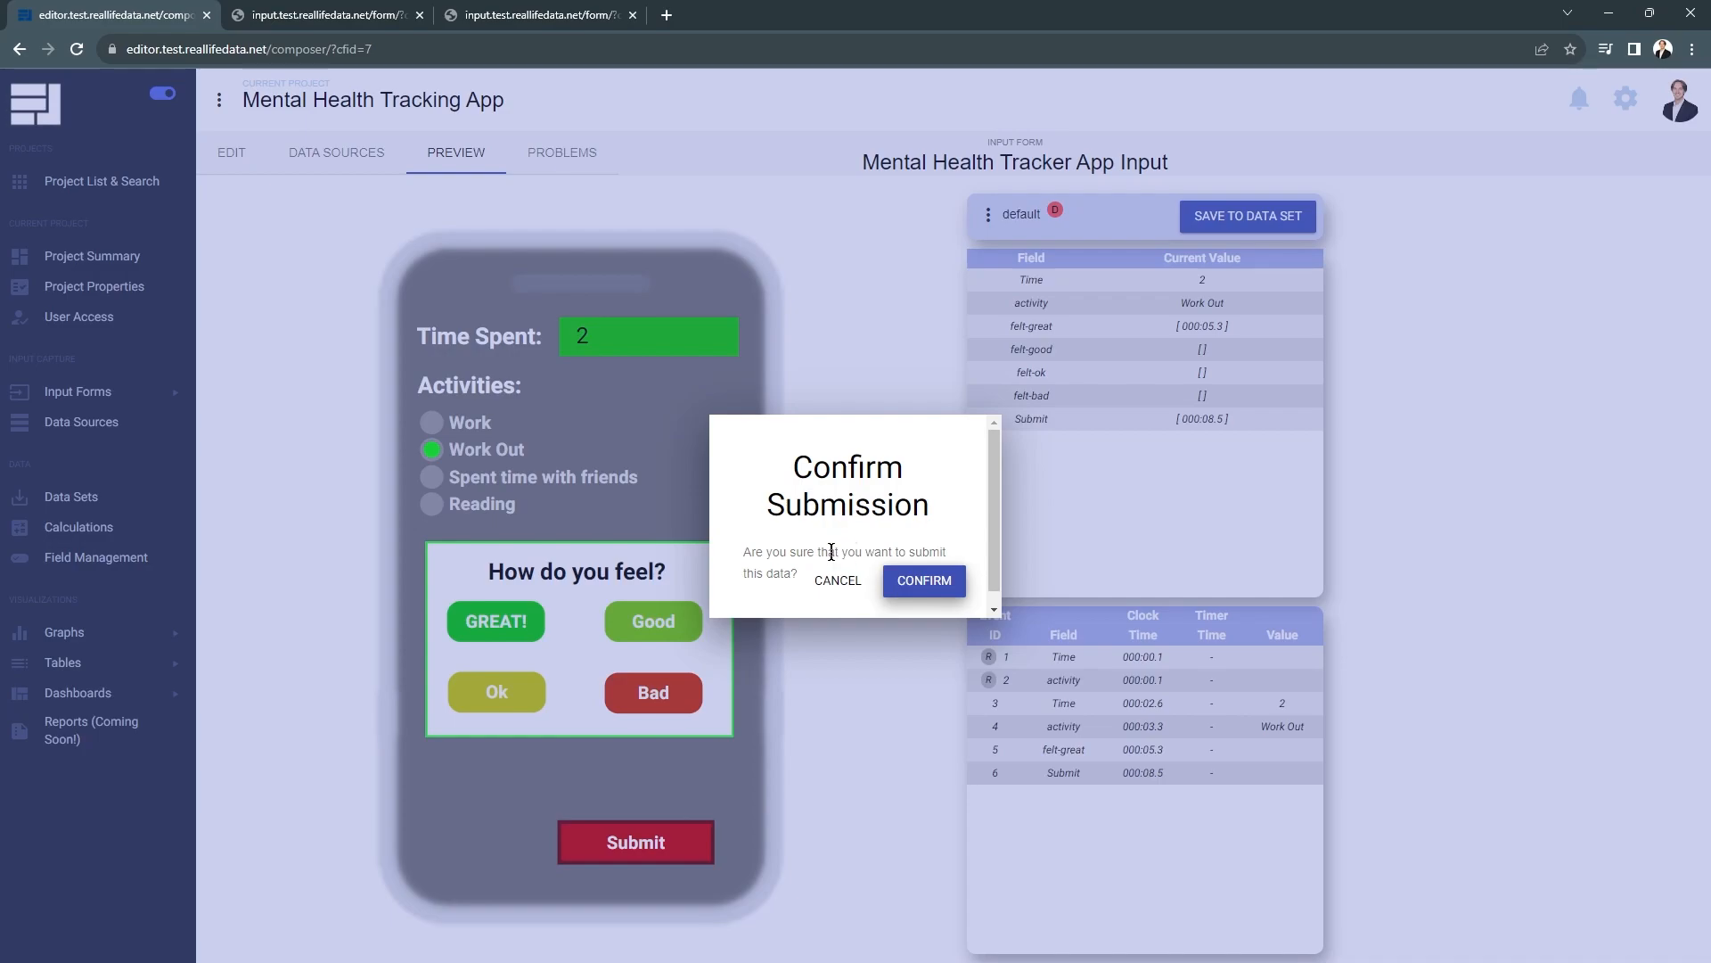
pyautogui.click(911, 601)
pyautogui.click(928, 597)
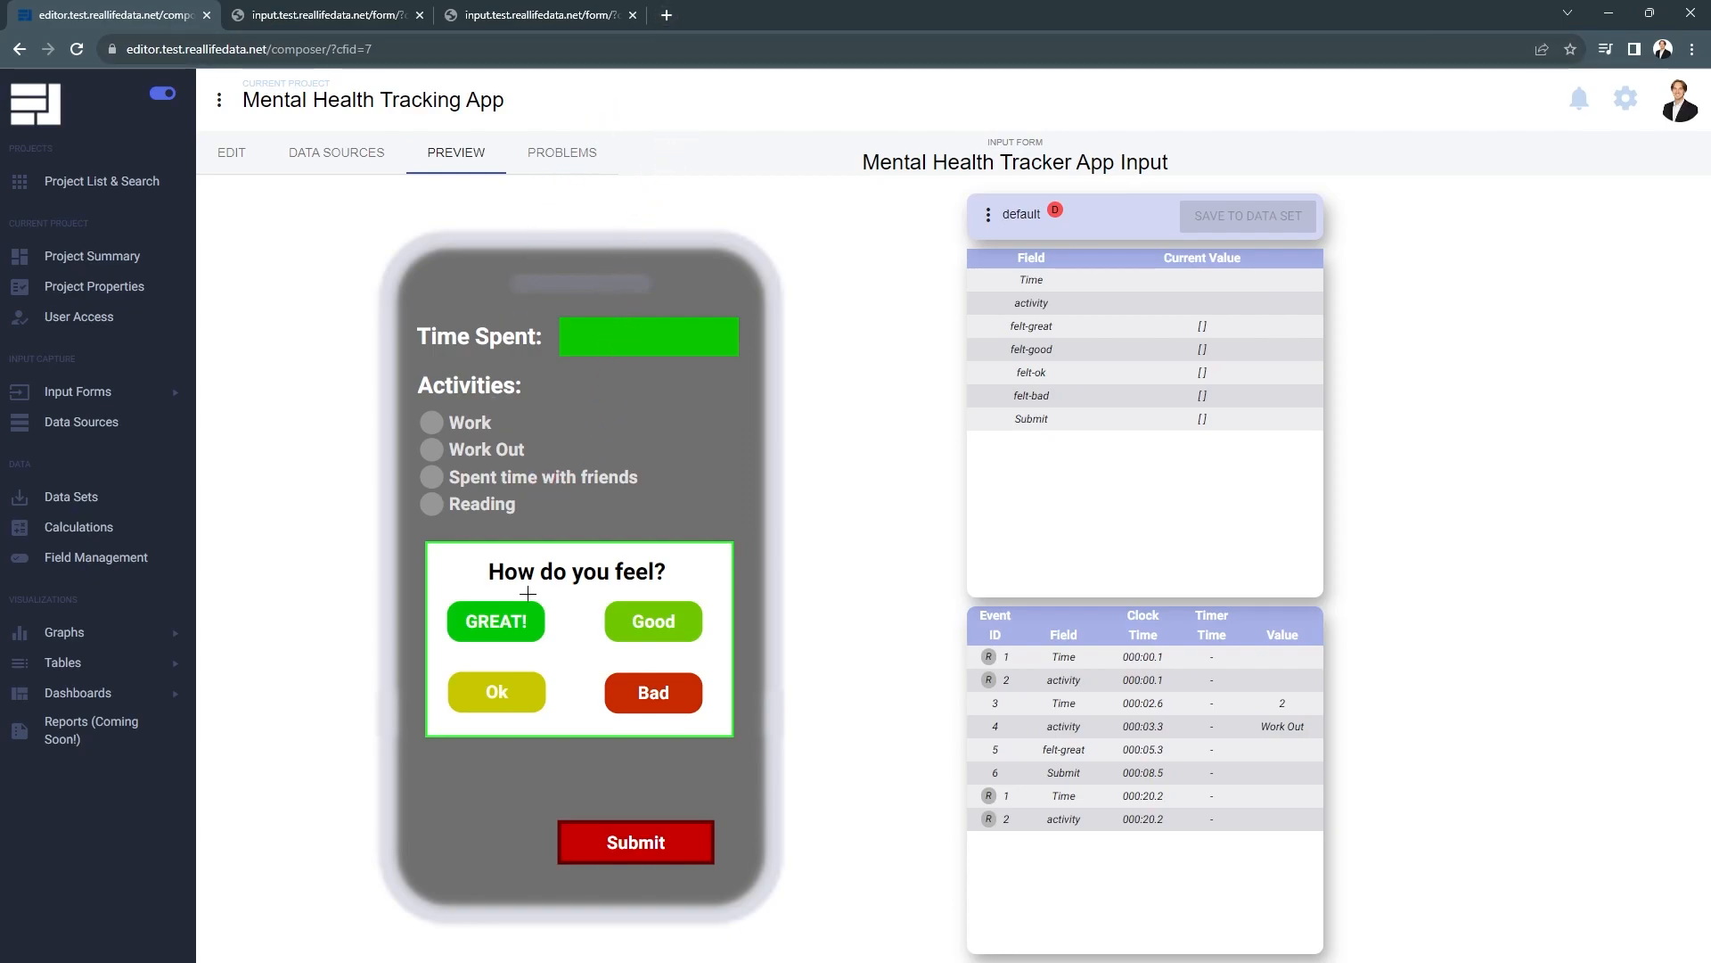
# Open test.reallifedata.net in a new browser tab and go to its Input page listing the available forms.
pyautogui.click(667, 16)
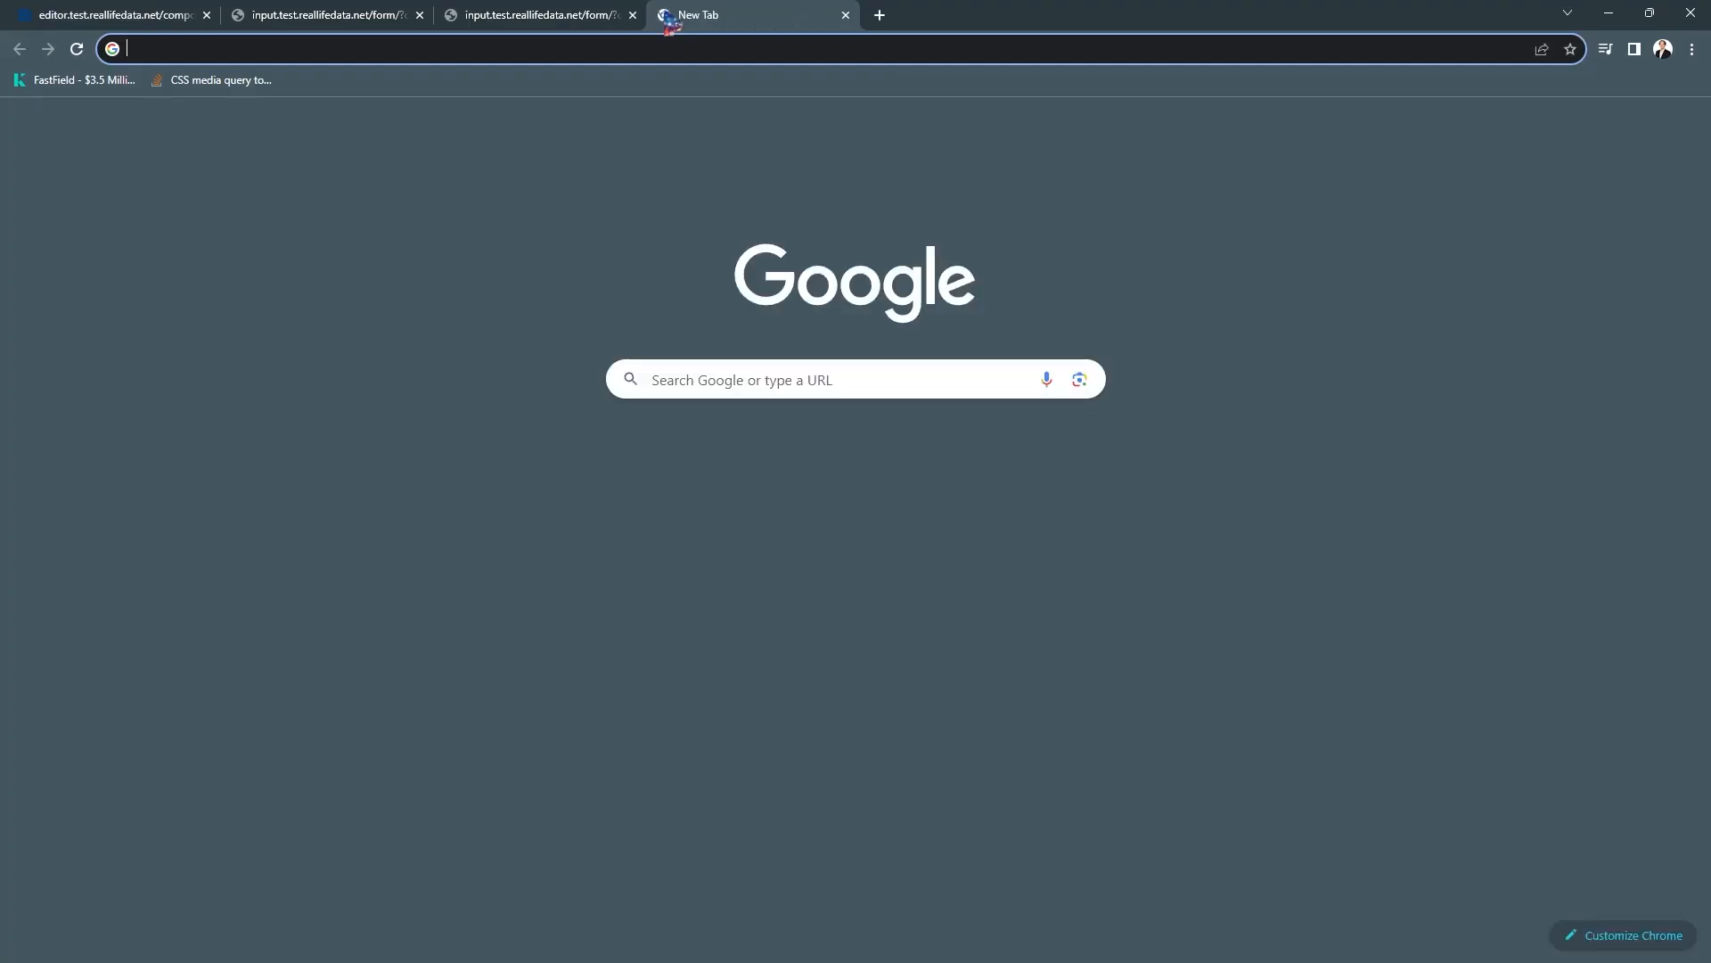
pyautogui.write('test')
pyautogui.press('Return')
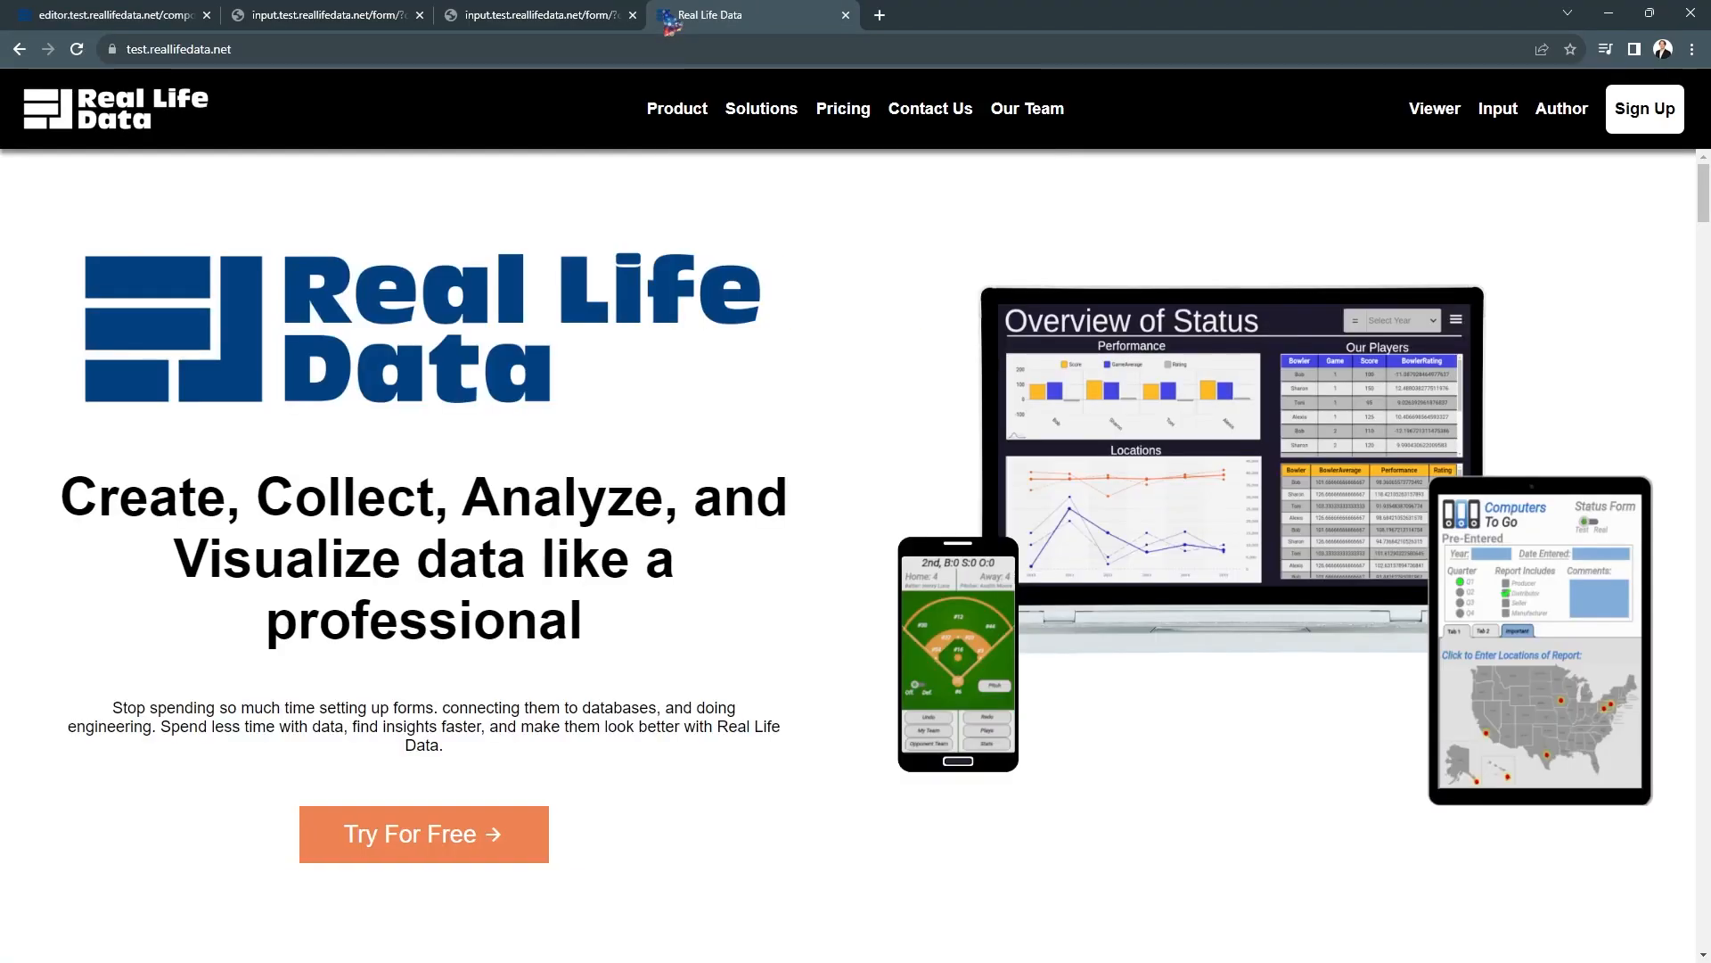
pyautogui.click(1497, 114)
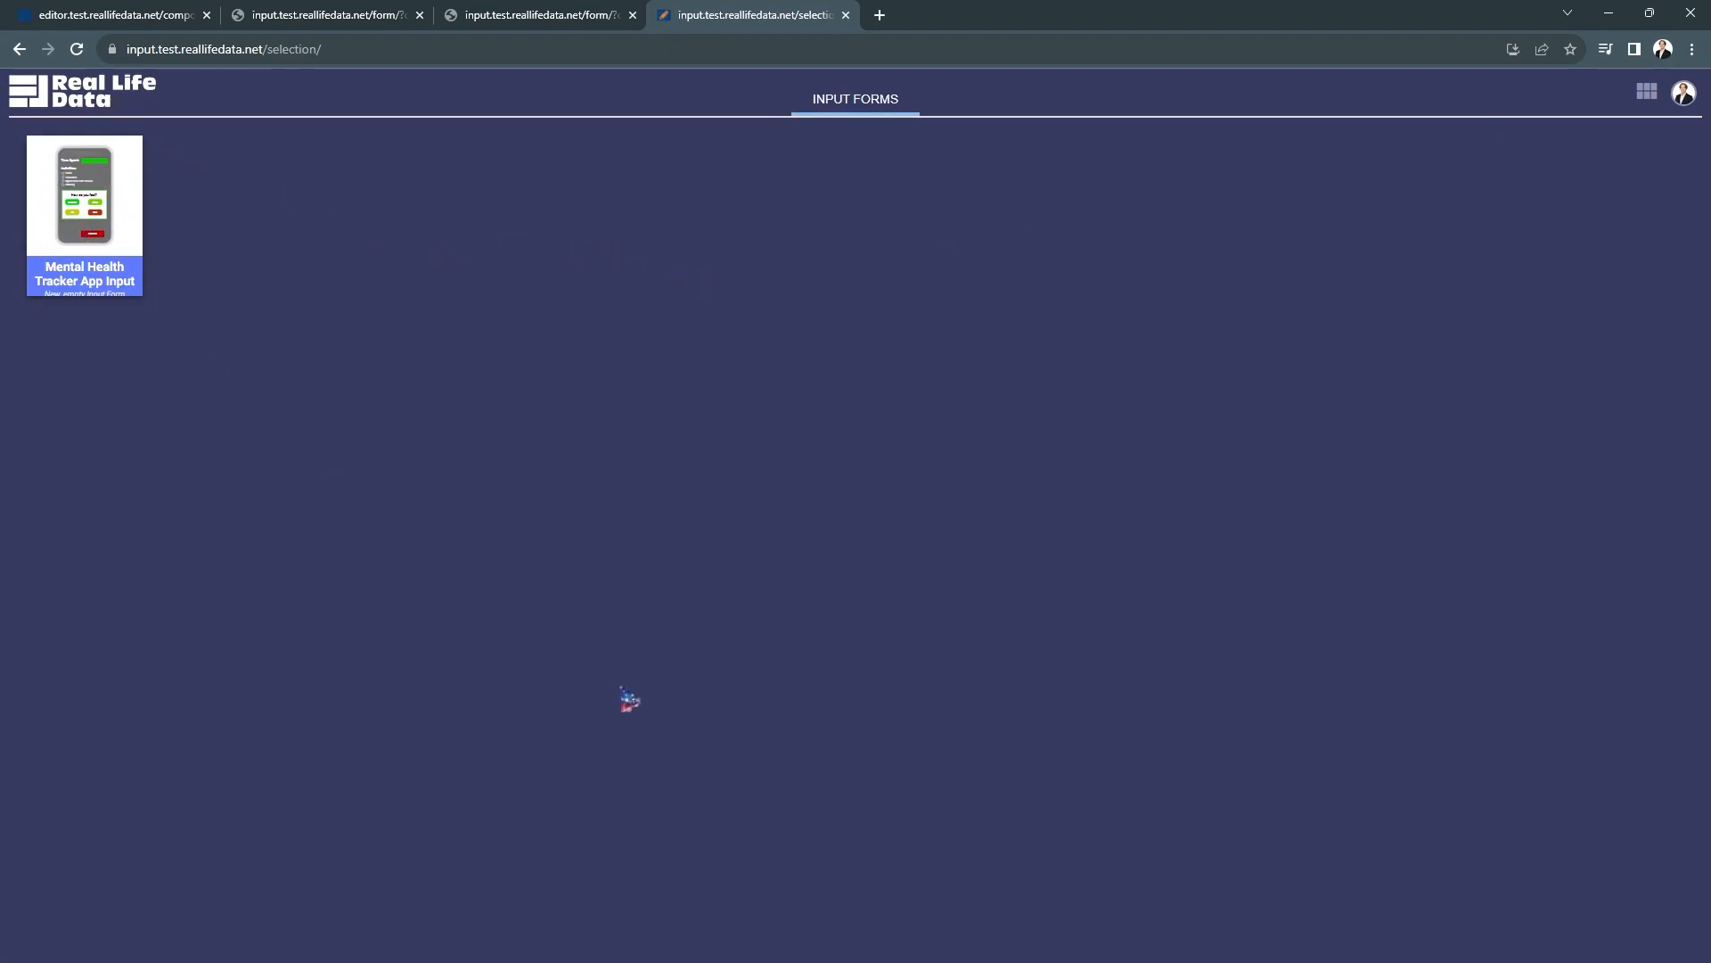
# Open the Mental Health Tracker App Input form in an iPhone 12 Pro view and enter Time Spent 1 and the activity Work.
pyautogui.rightClick(592, 679)
pyautogui.click(620, 646)
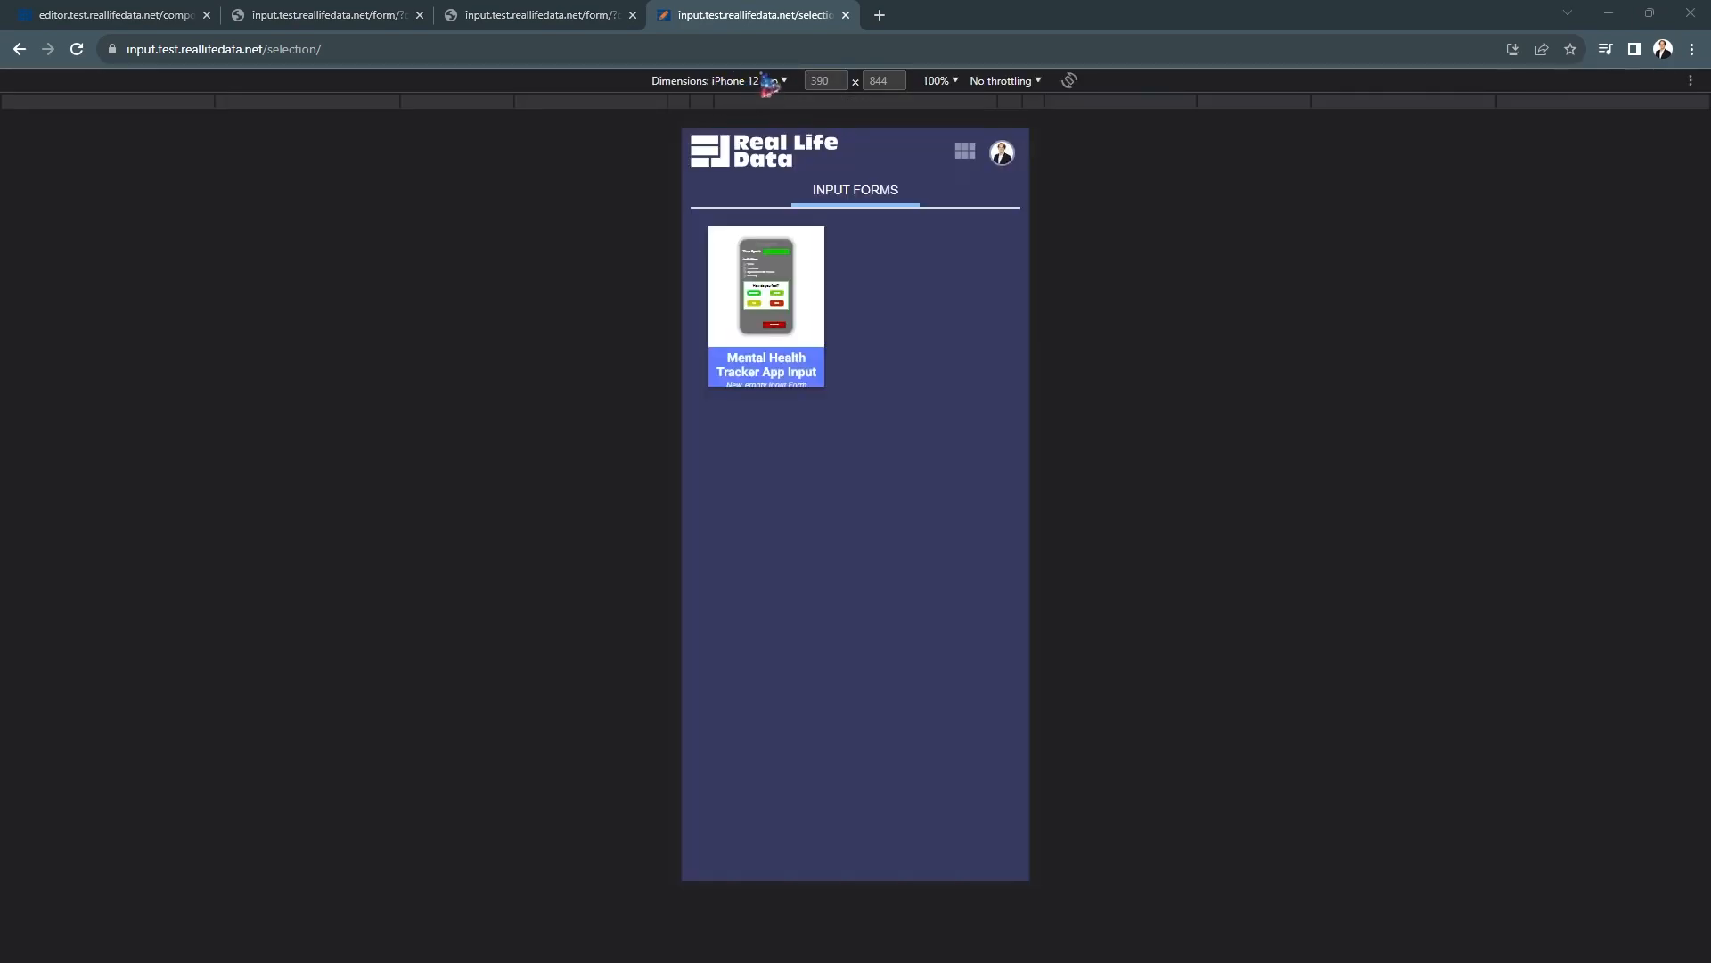
pyautogui.click(772, 305)
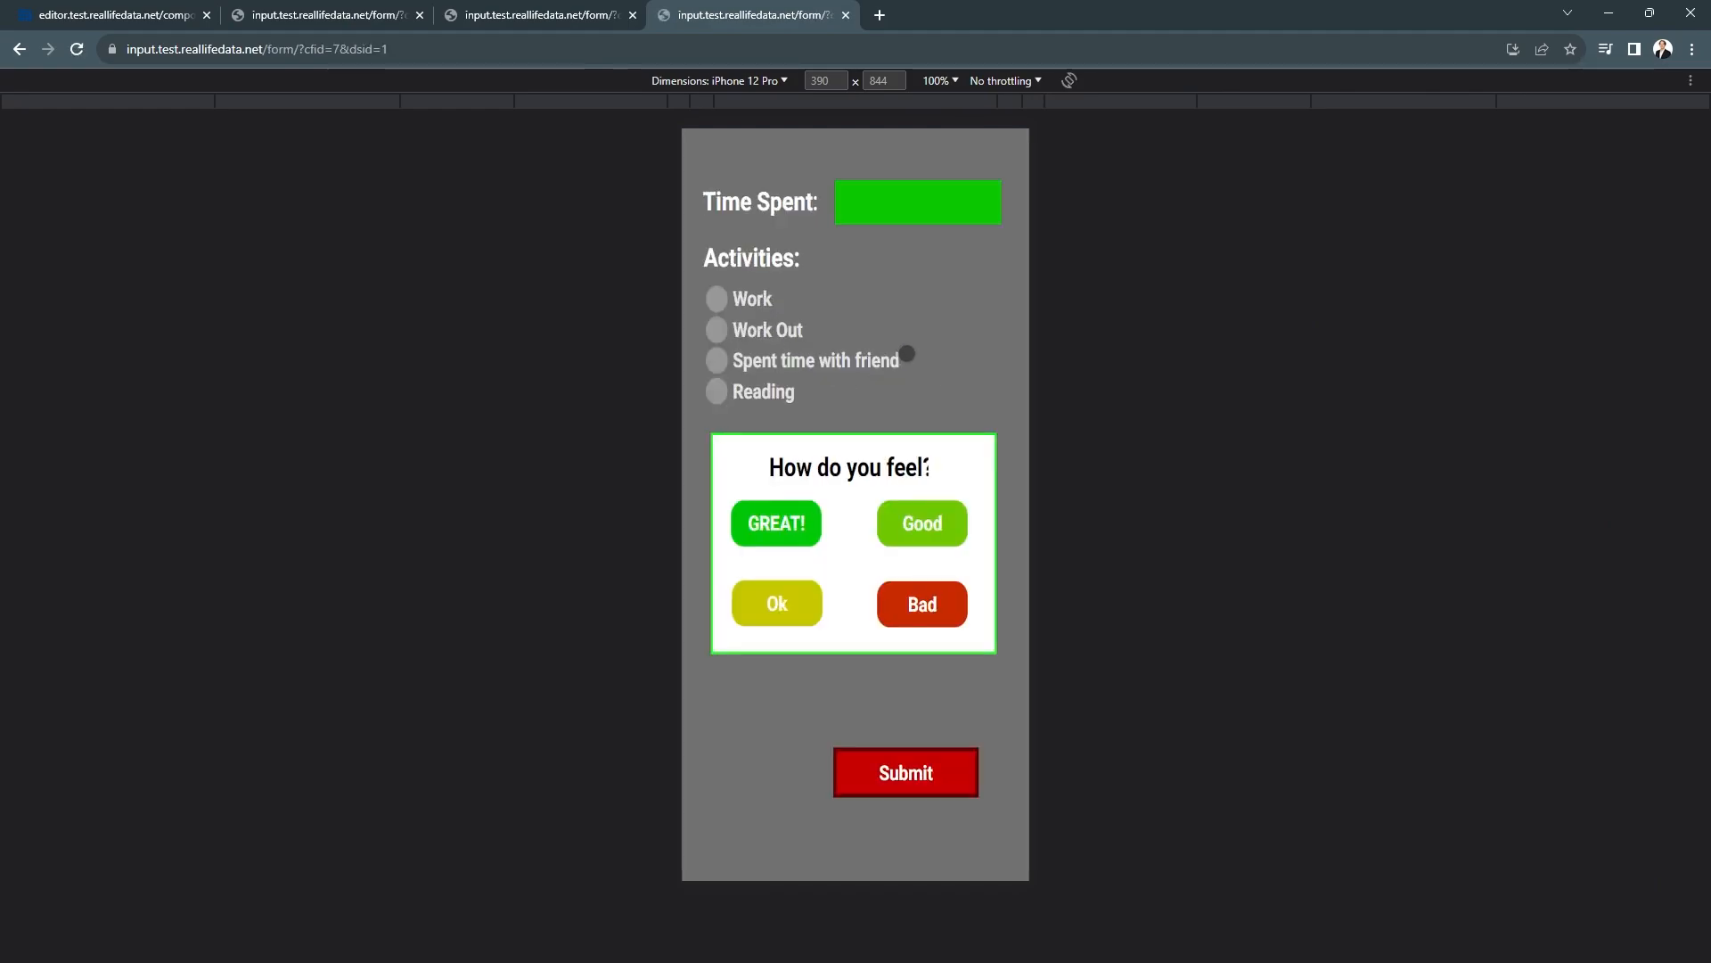
pyautogui.click(740, 301)
# Return to the project editor and examine the Data figures and Input Activity chart in the Project Summary.
pyautogui.moveTo(90, 15)
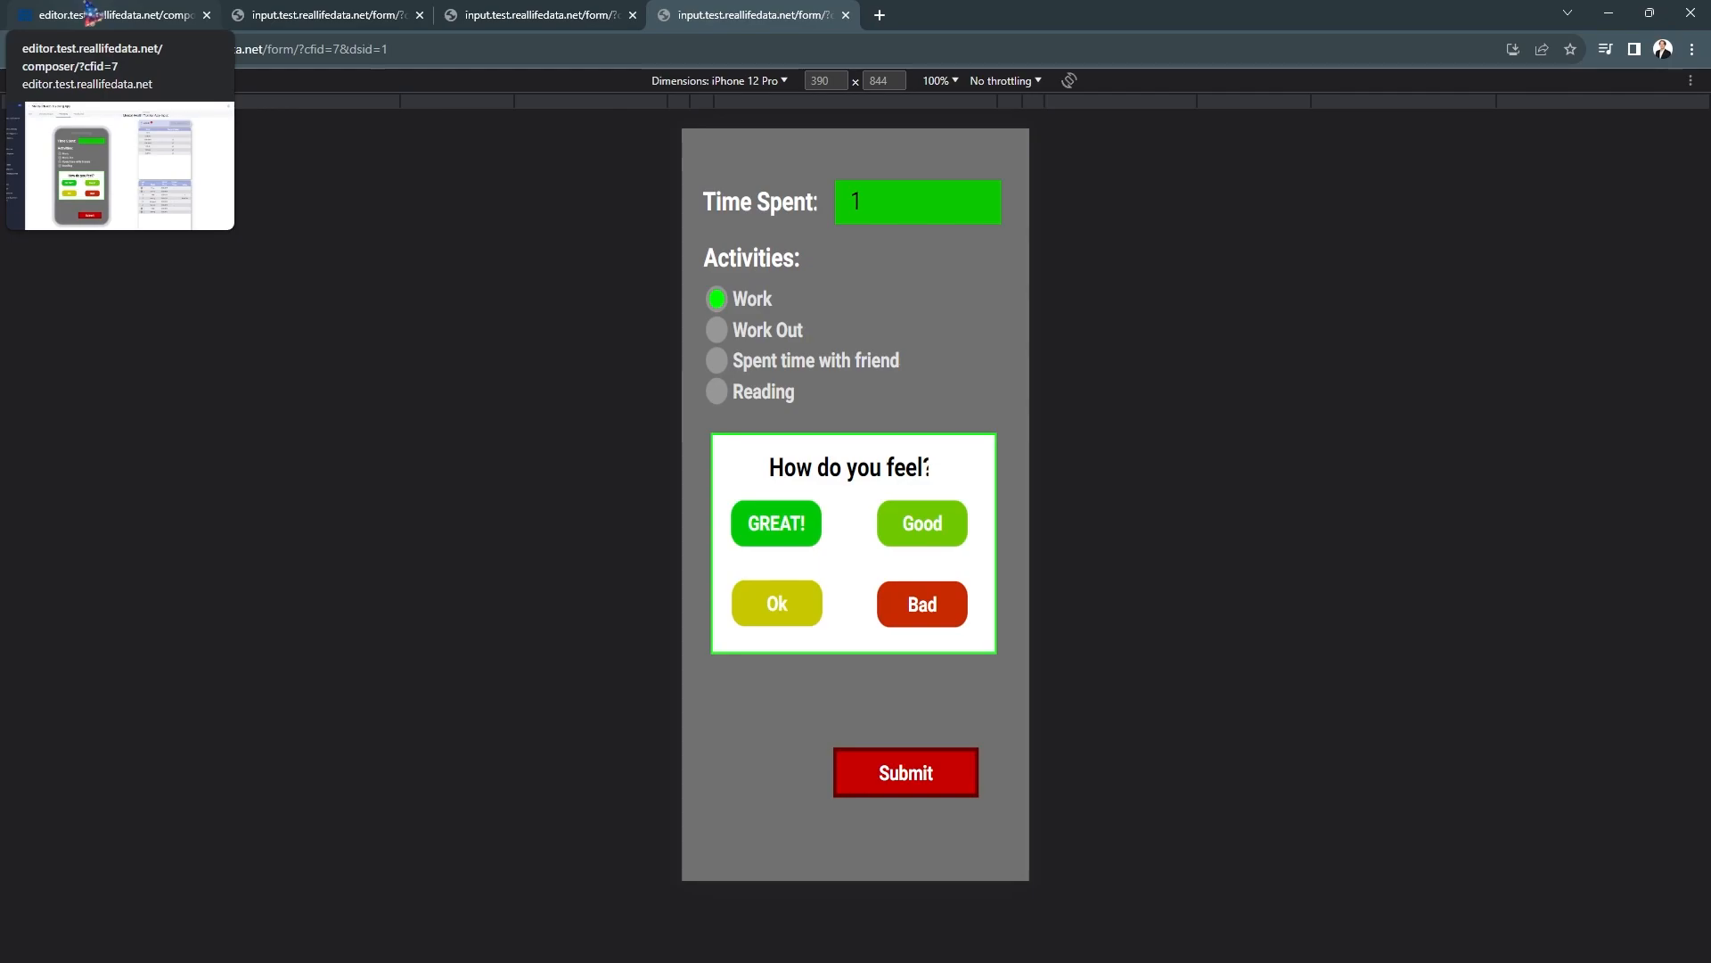
pyautogui.click(90, 15)
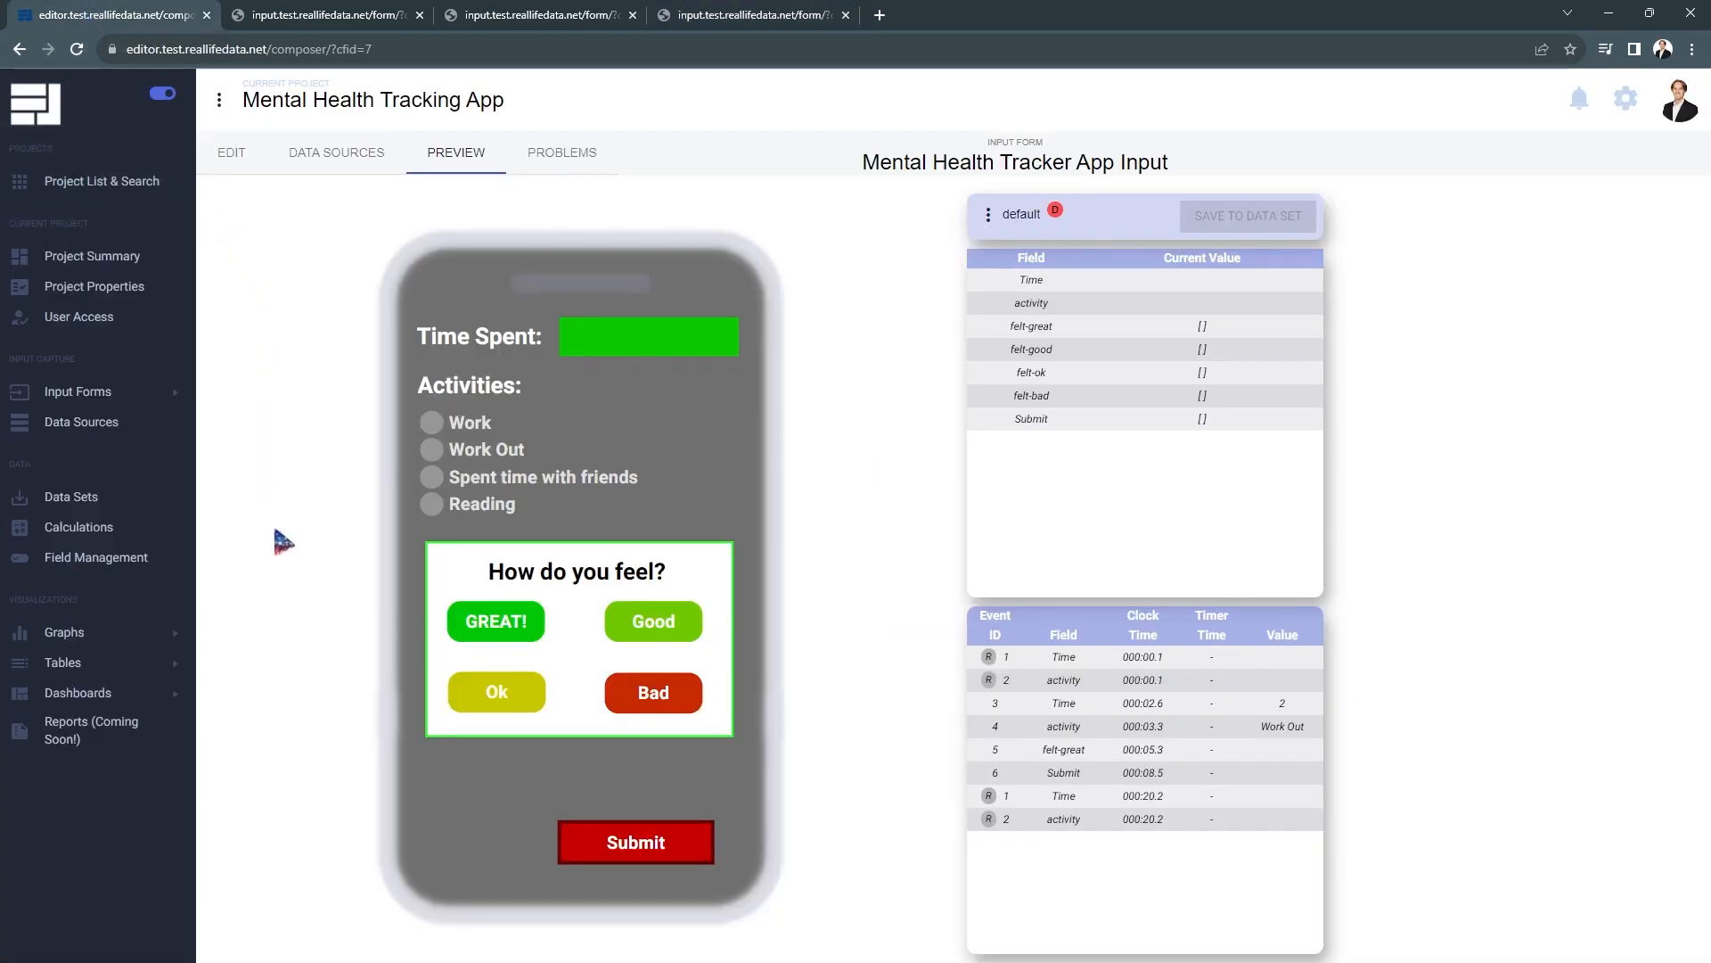
pyautogui.click(130, 270)
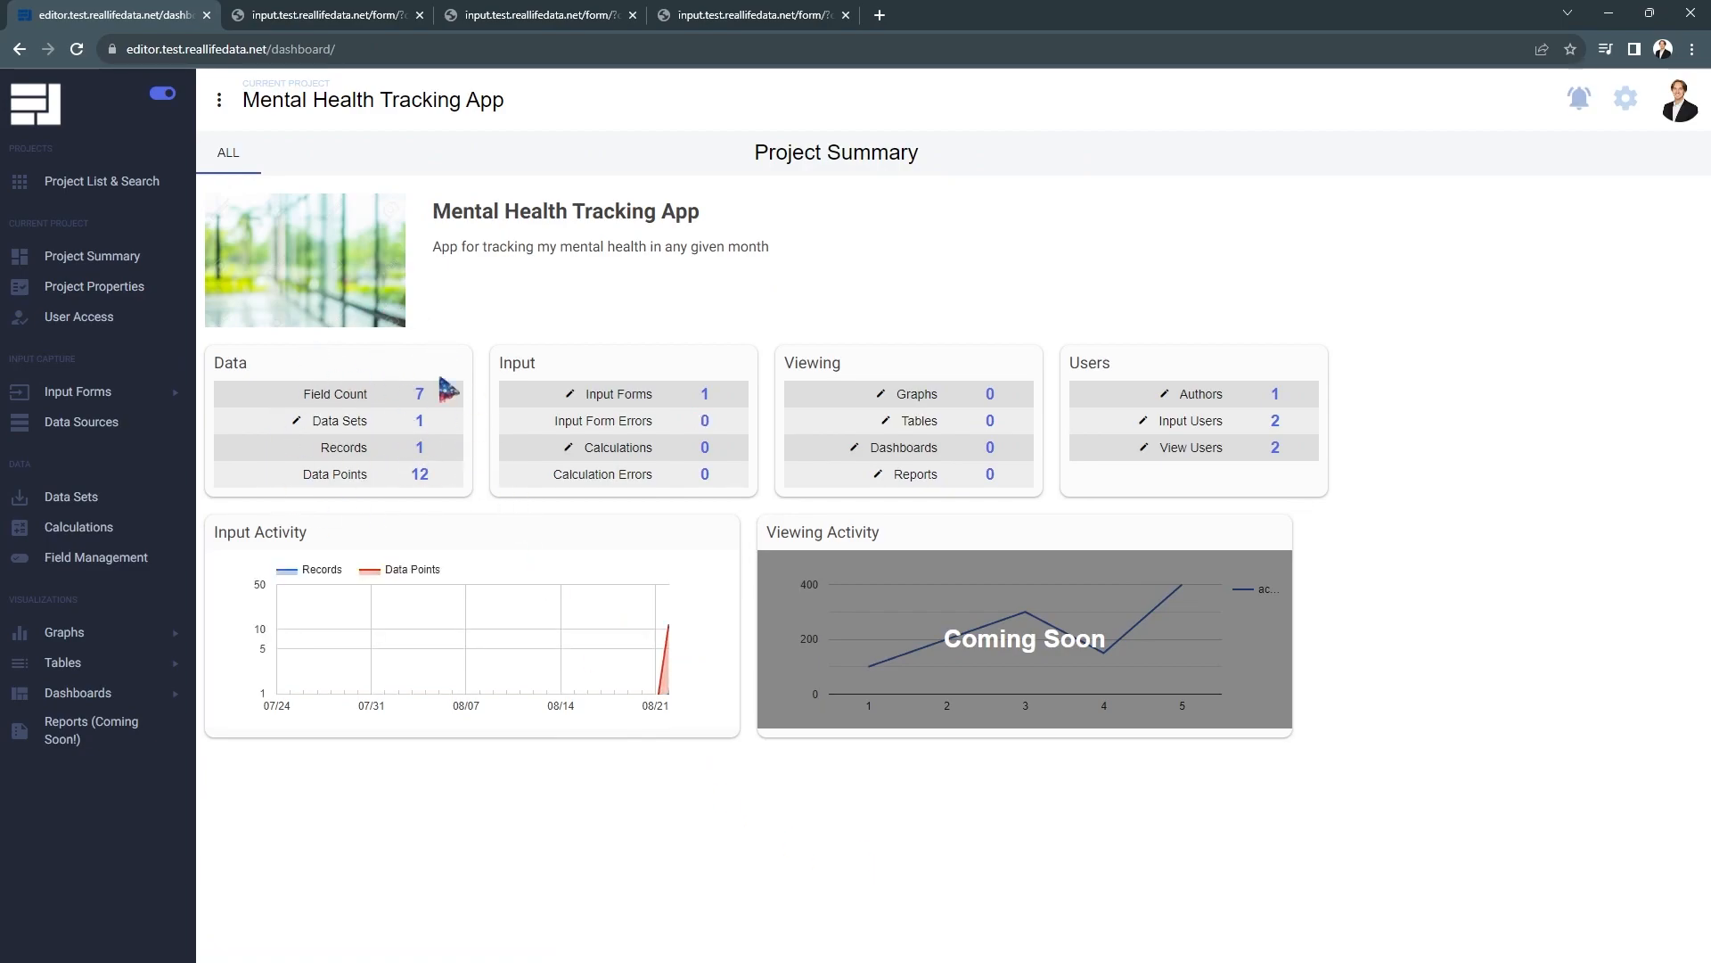
pyautogui.moveTo(675, 640)
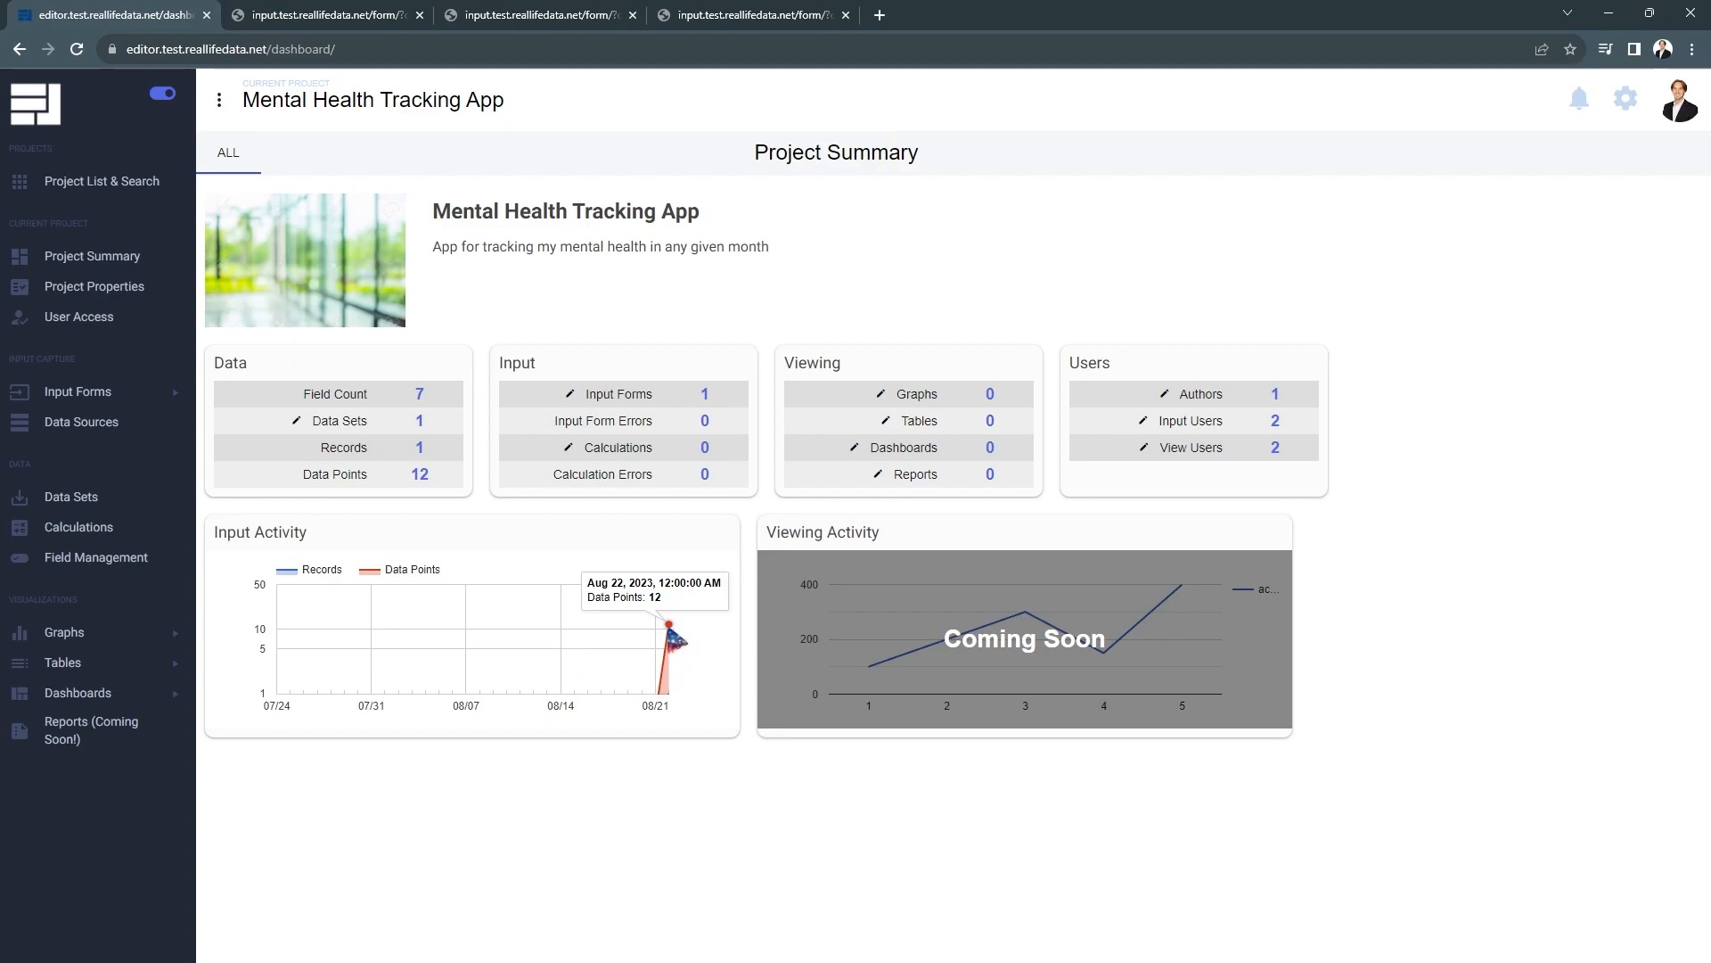
pyautogui.moveTo(459, 500); pyautogui.dragTo(203, 374)
pyautogui.click(471, 470)
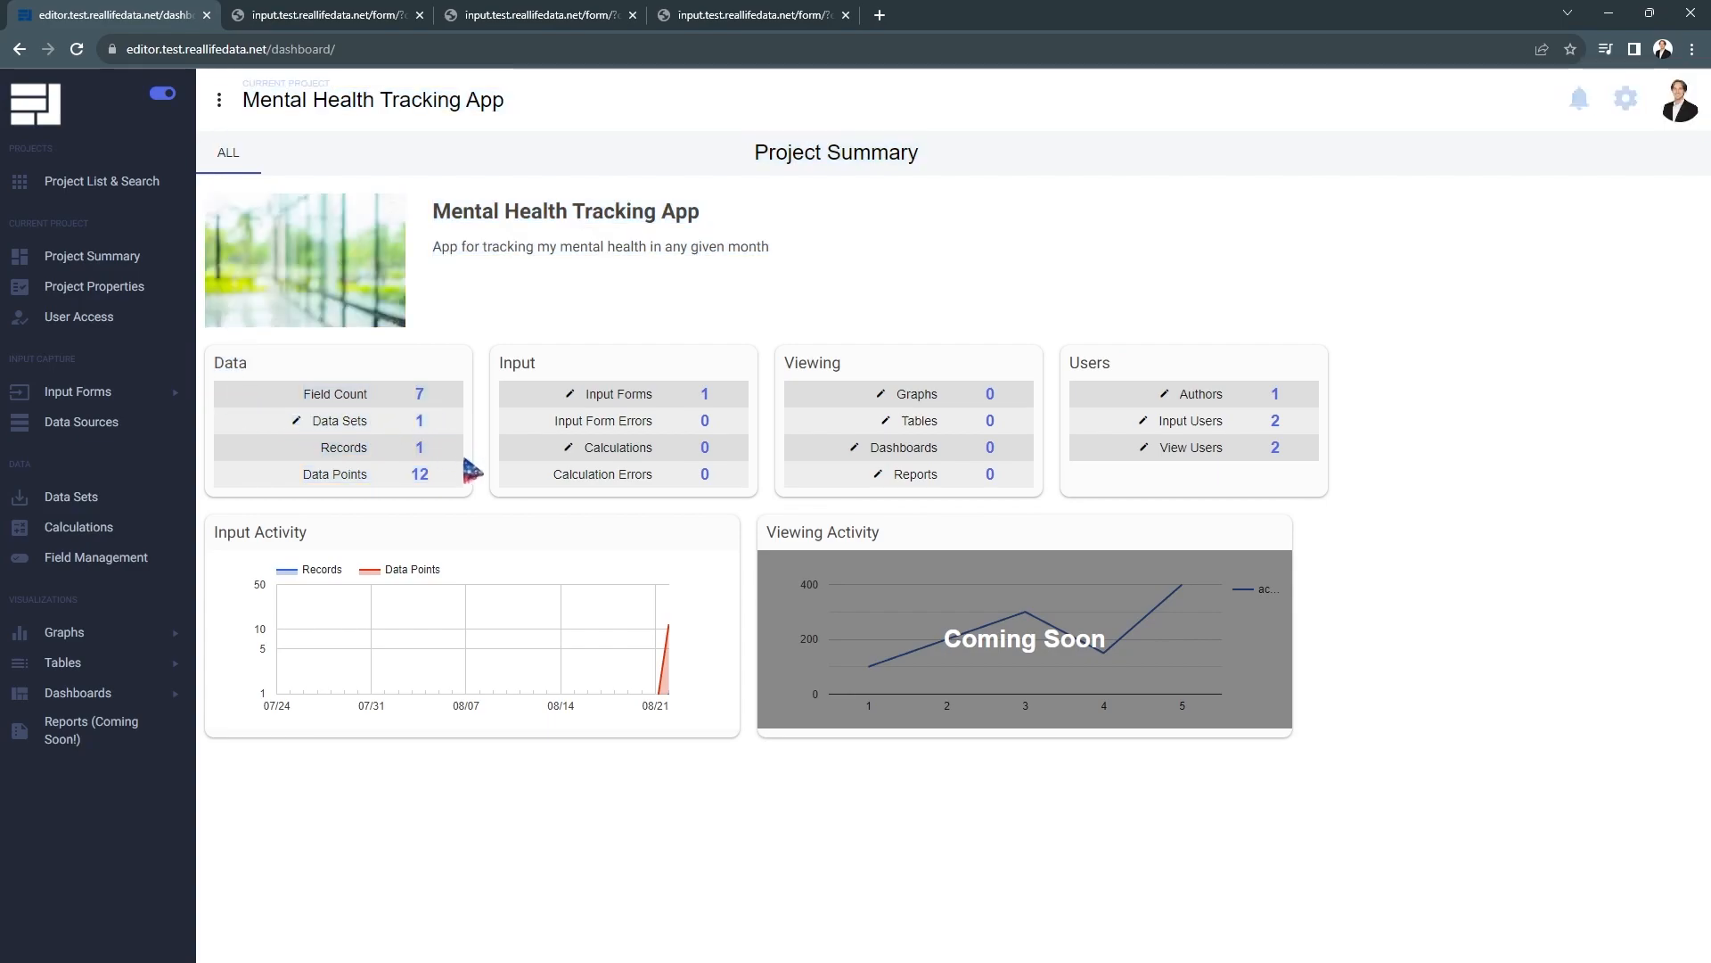